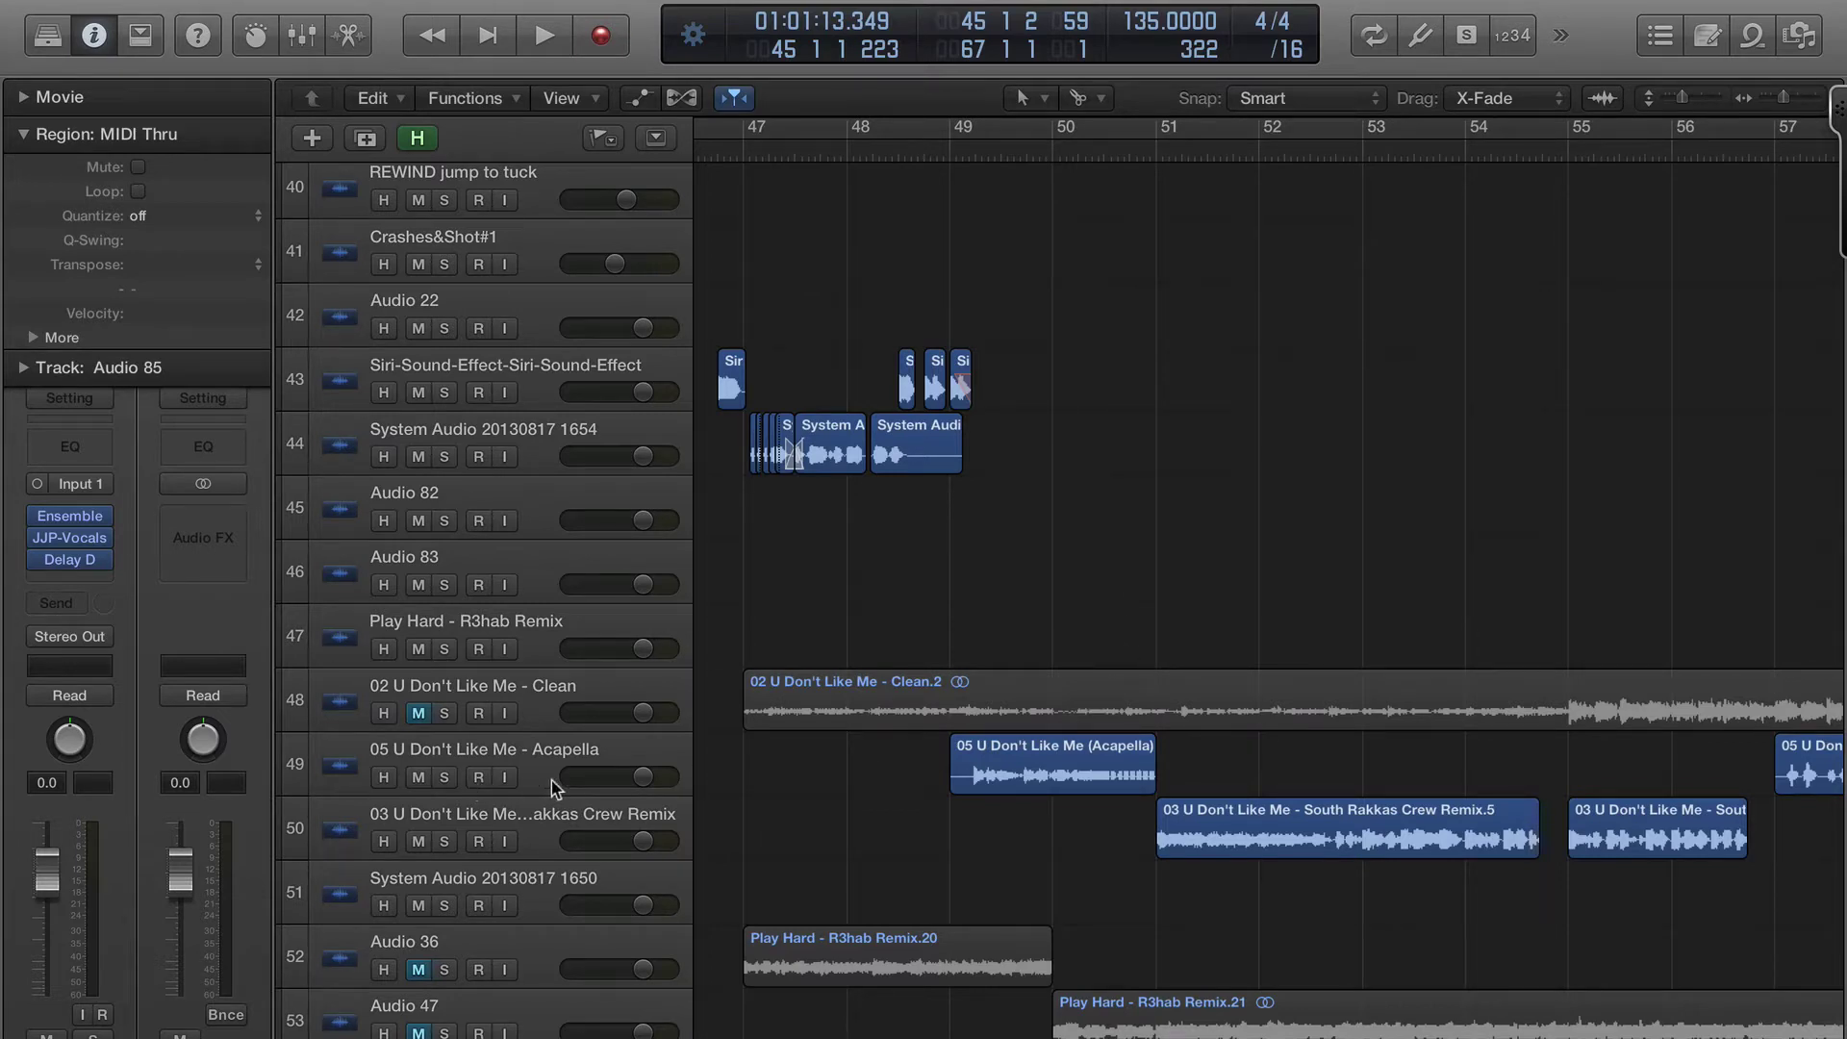
- Solo track 49 (Acapella) and track 50 (South Rakkas Crew Remix), then put the playhead at bar 49
{"action": "left_click", "coordinate": [445, 777]}
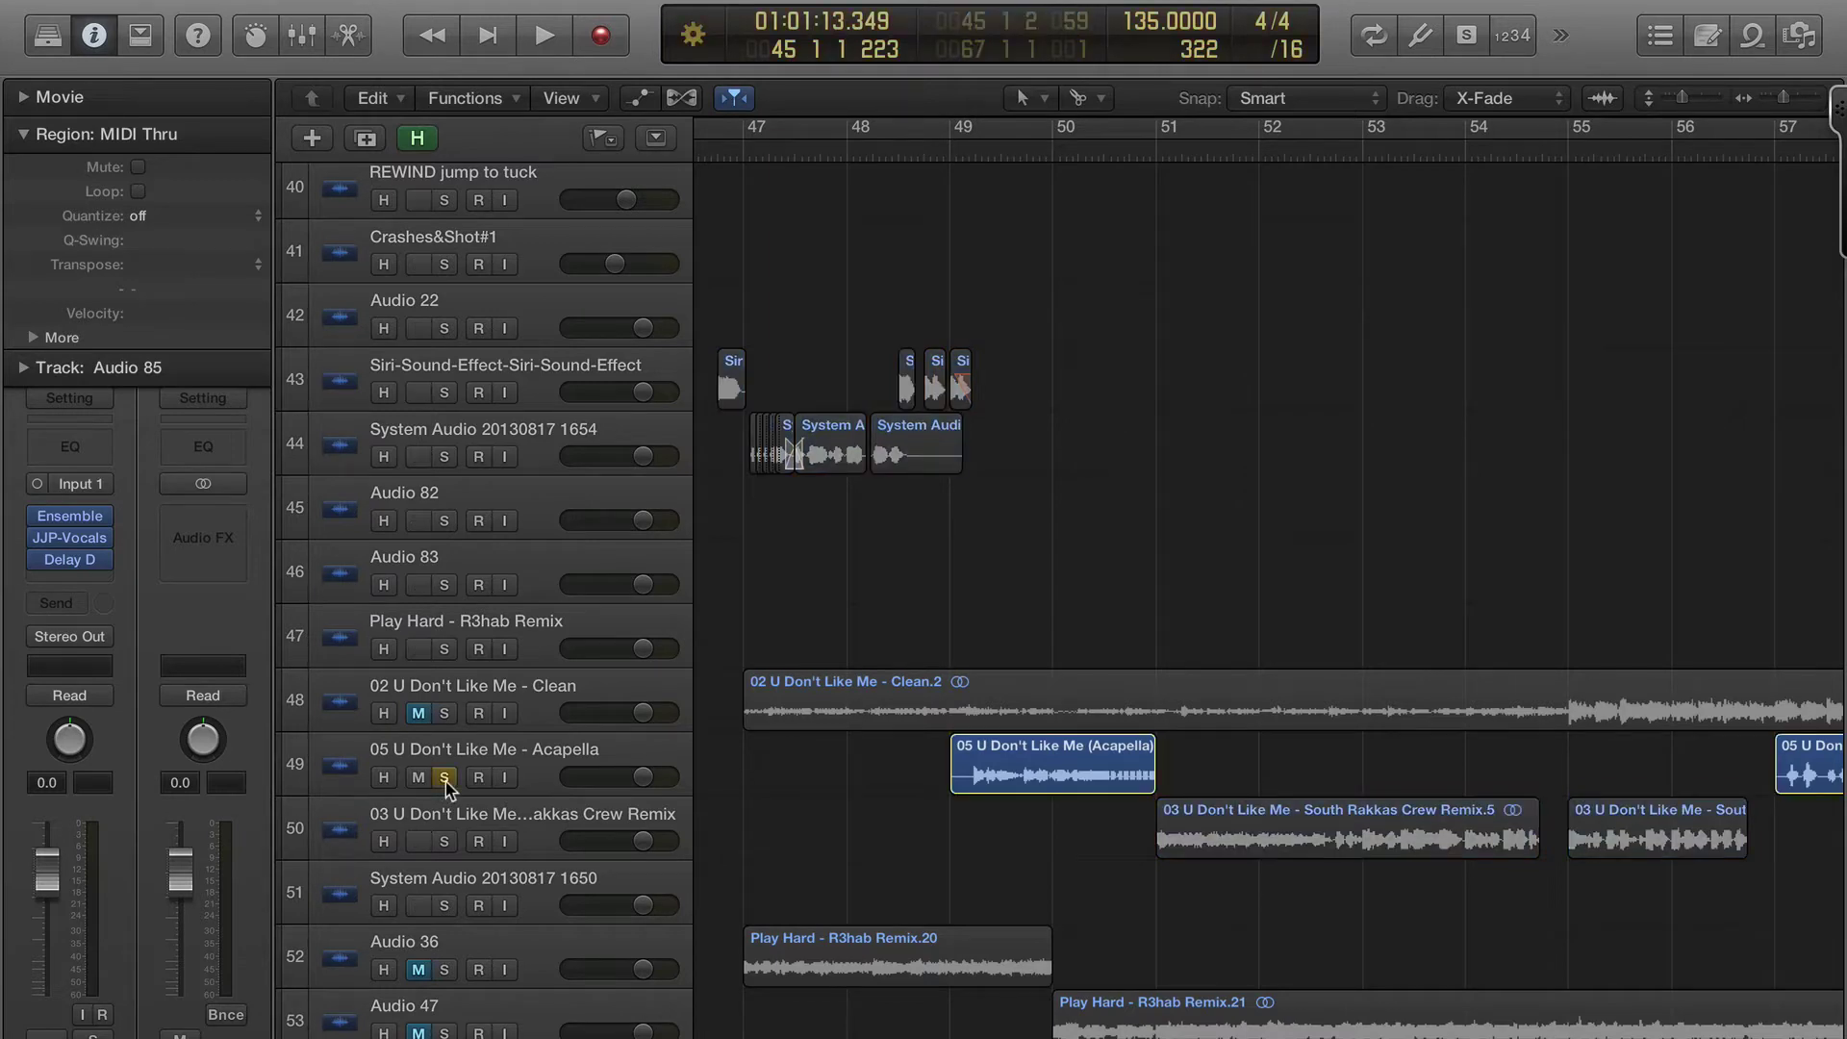
{"action": "left_click", "coordinate": [444, 843]}
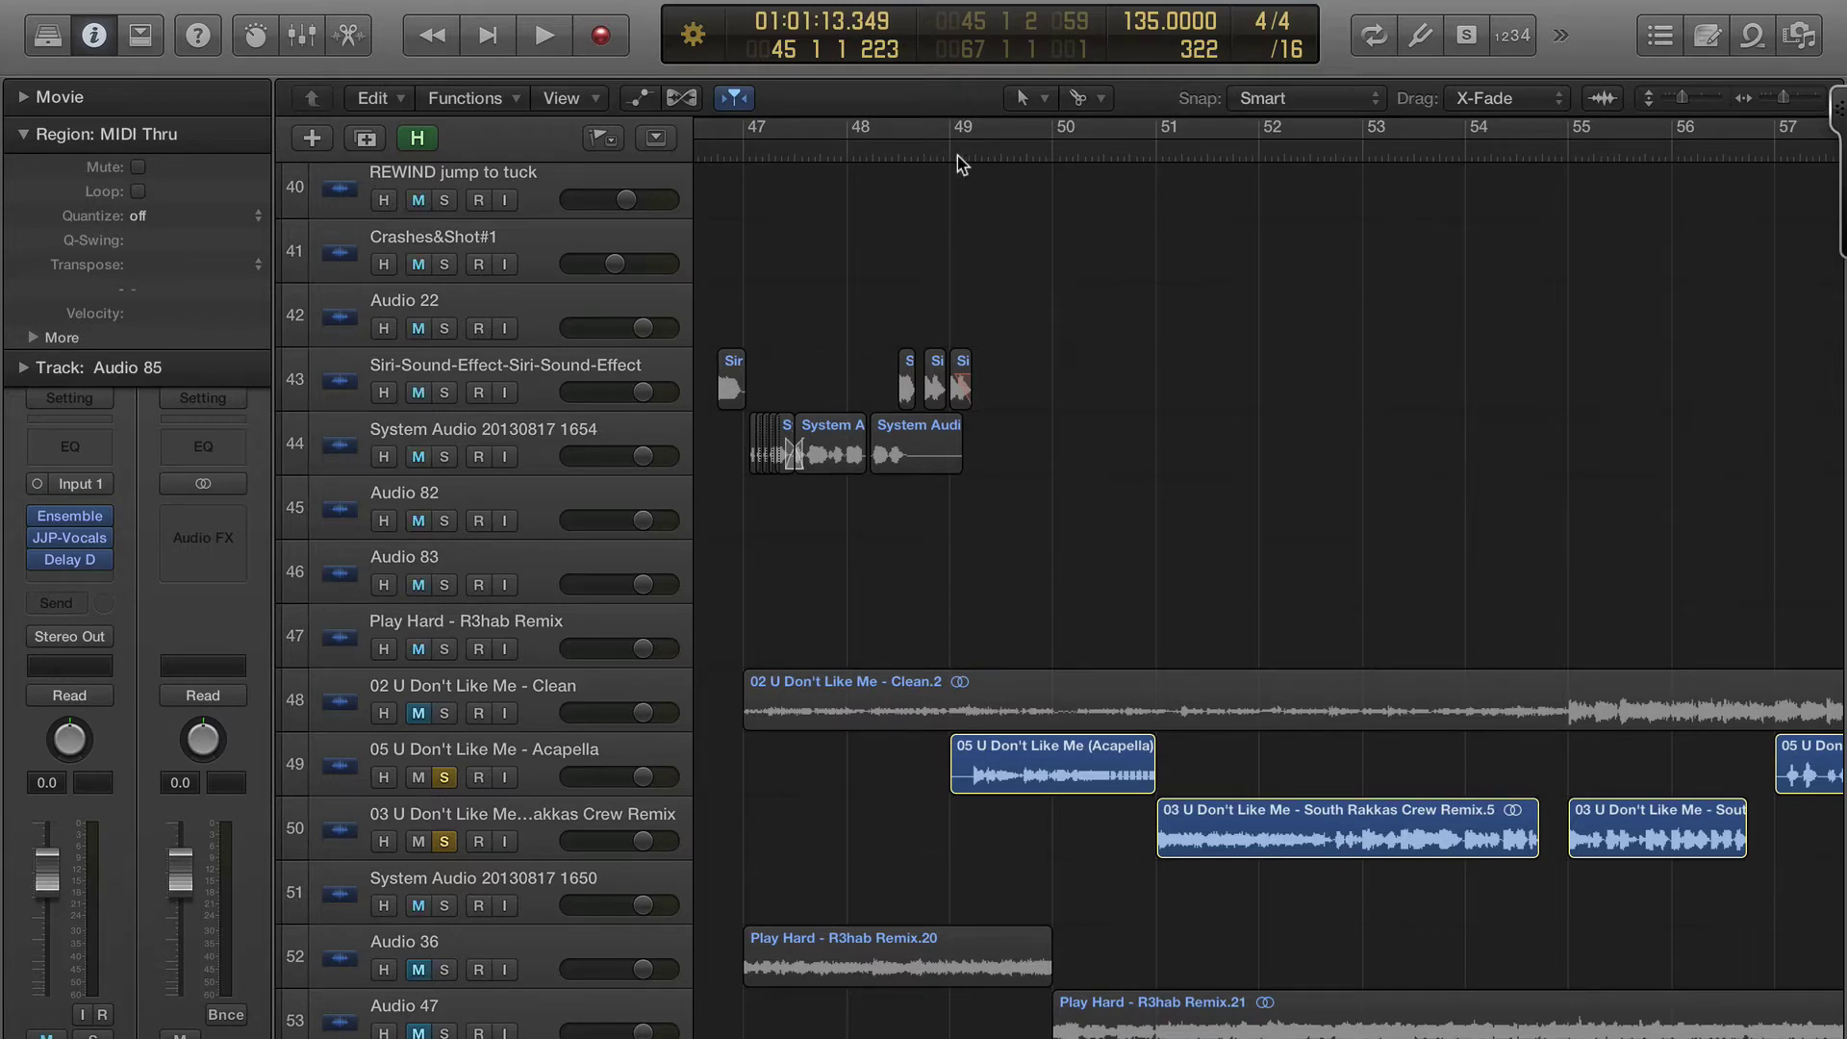
{"action": "left_click", "coordinate": [950, 156]}
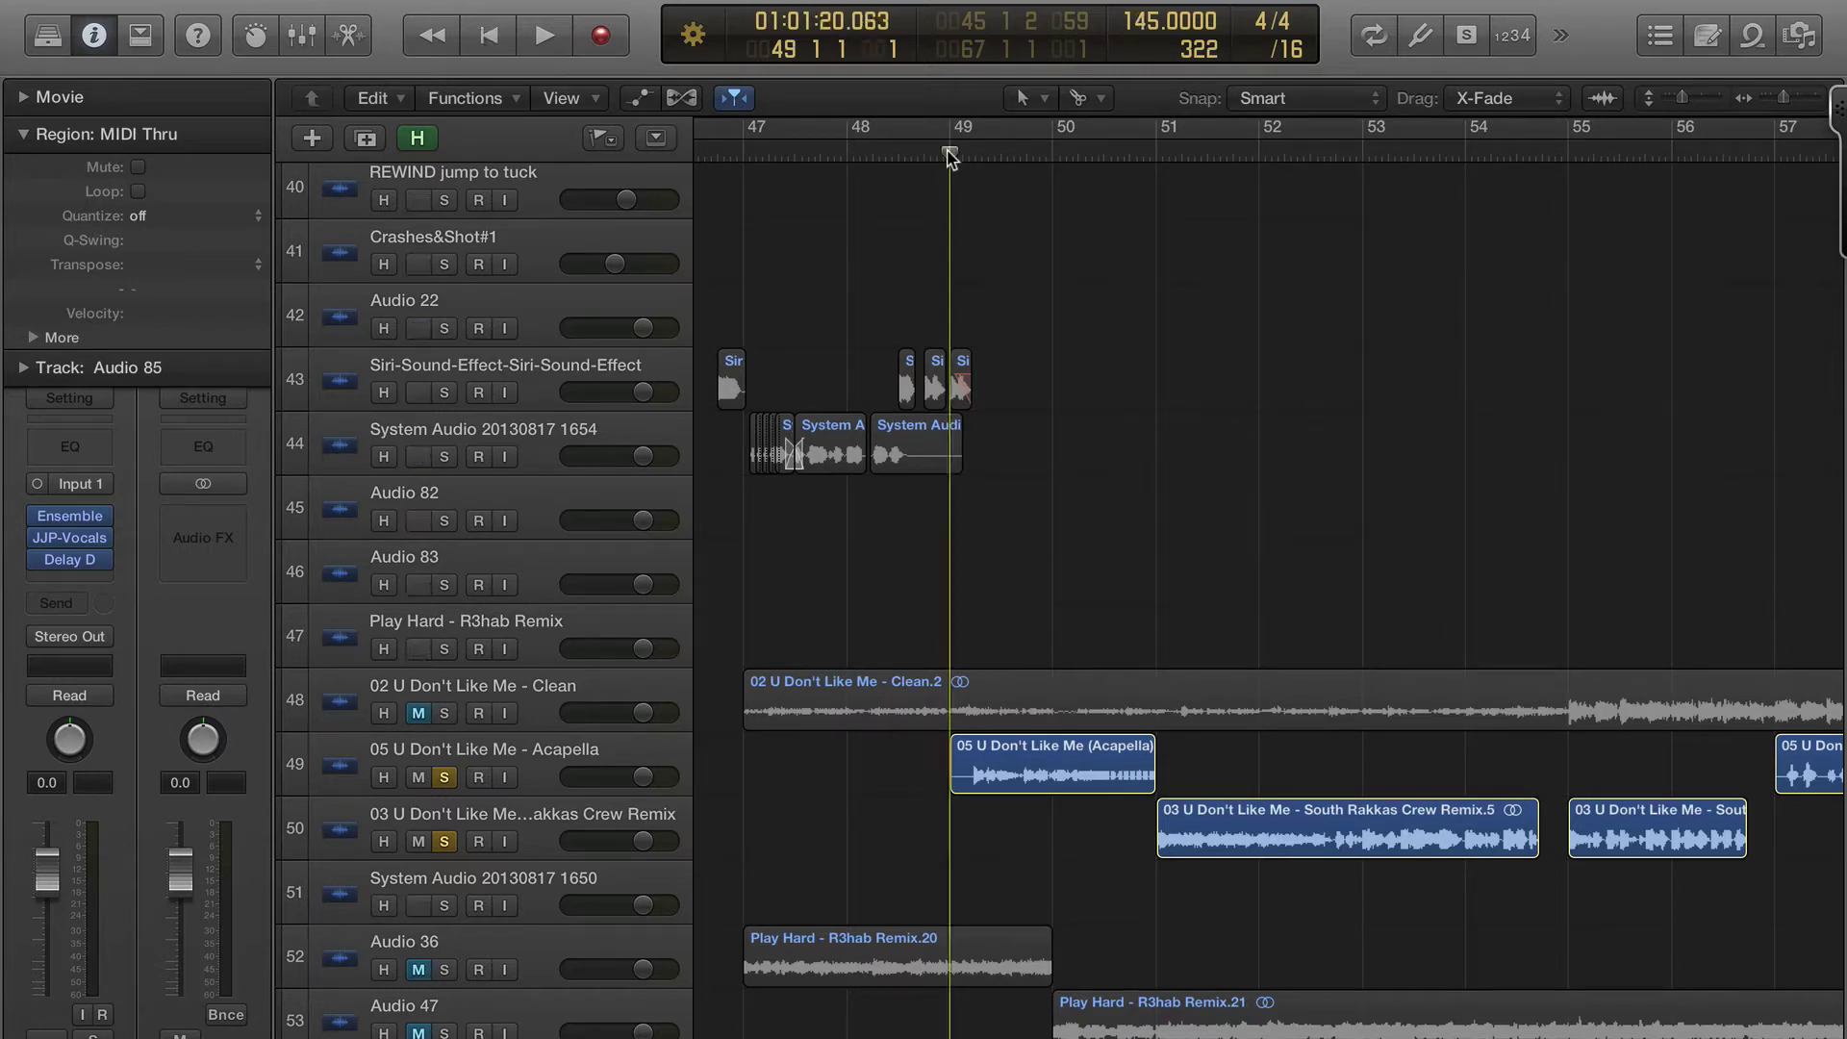
- Play the soloed Acapella and remix tracks from bar 49, stopping at bar 56, beat 3
{"action": "key", "text": "space"}
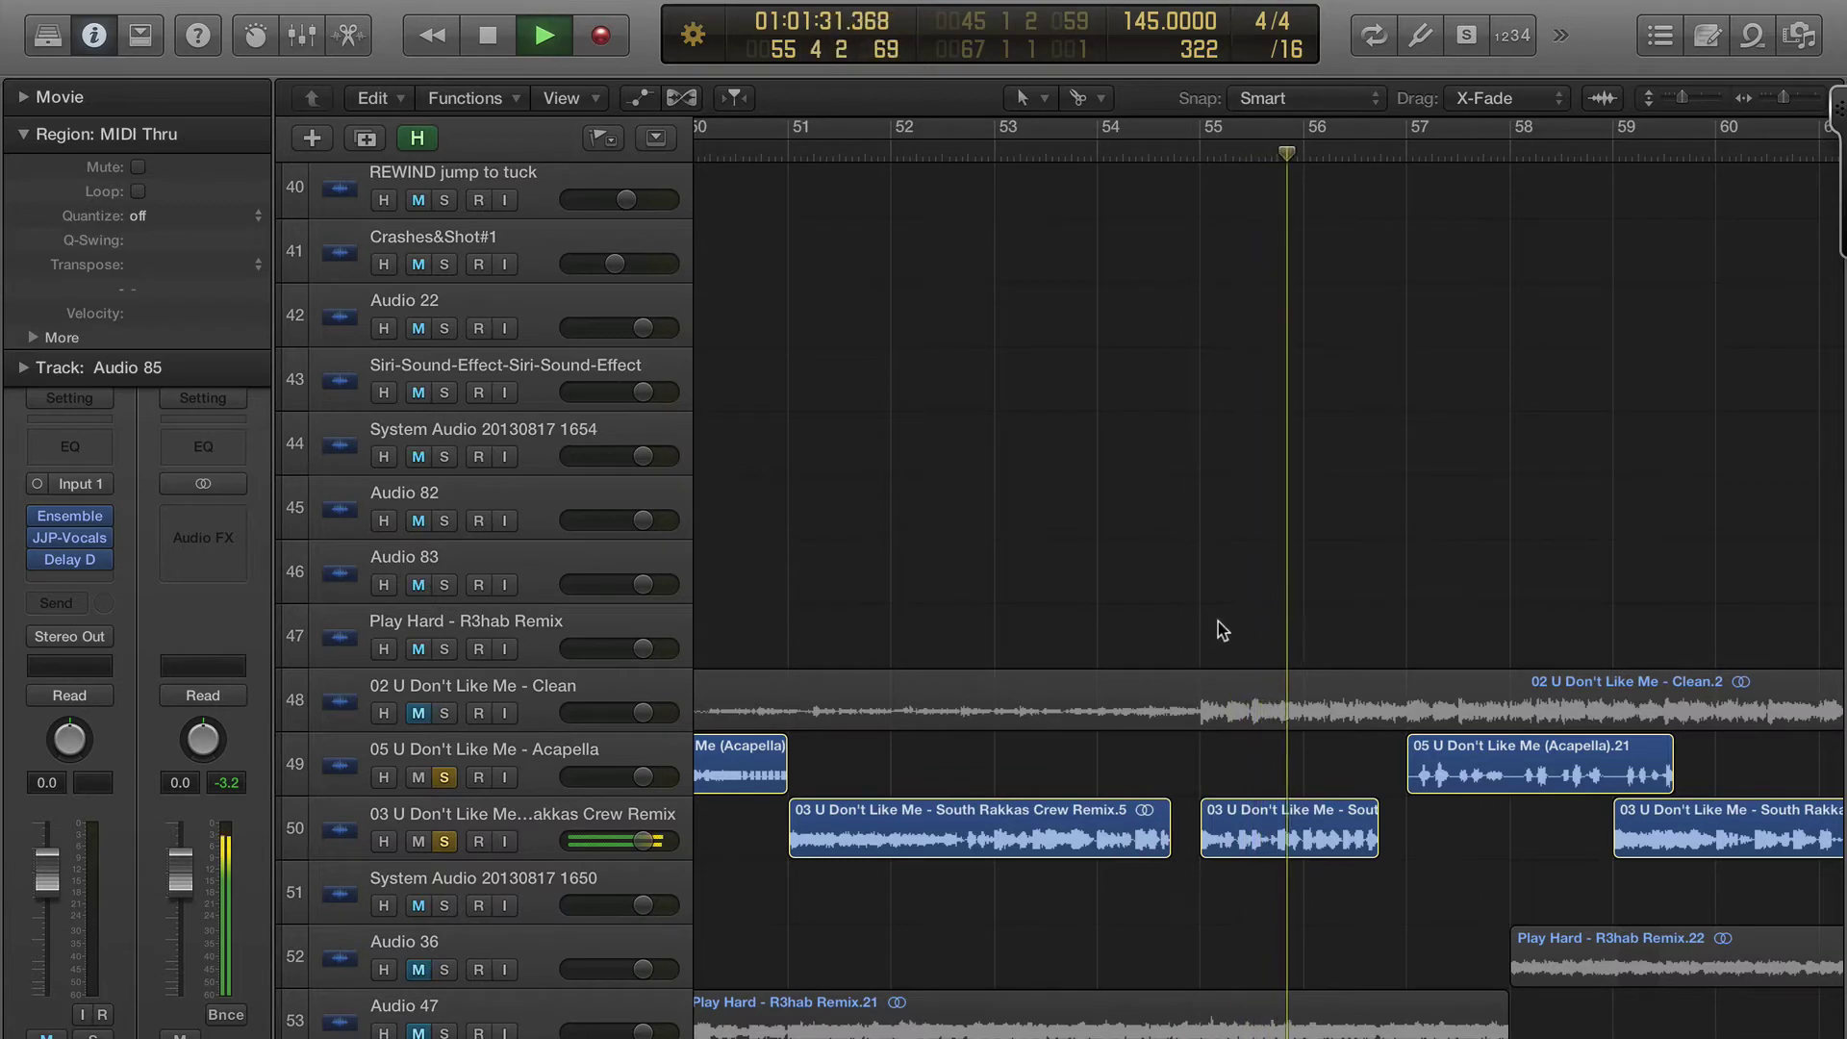
{"action": "key", "text": "space"}
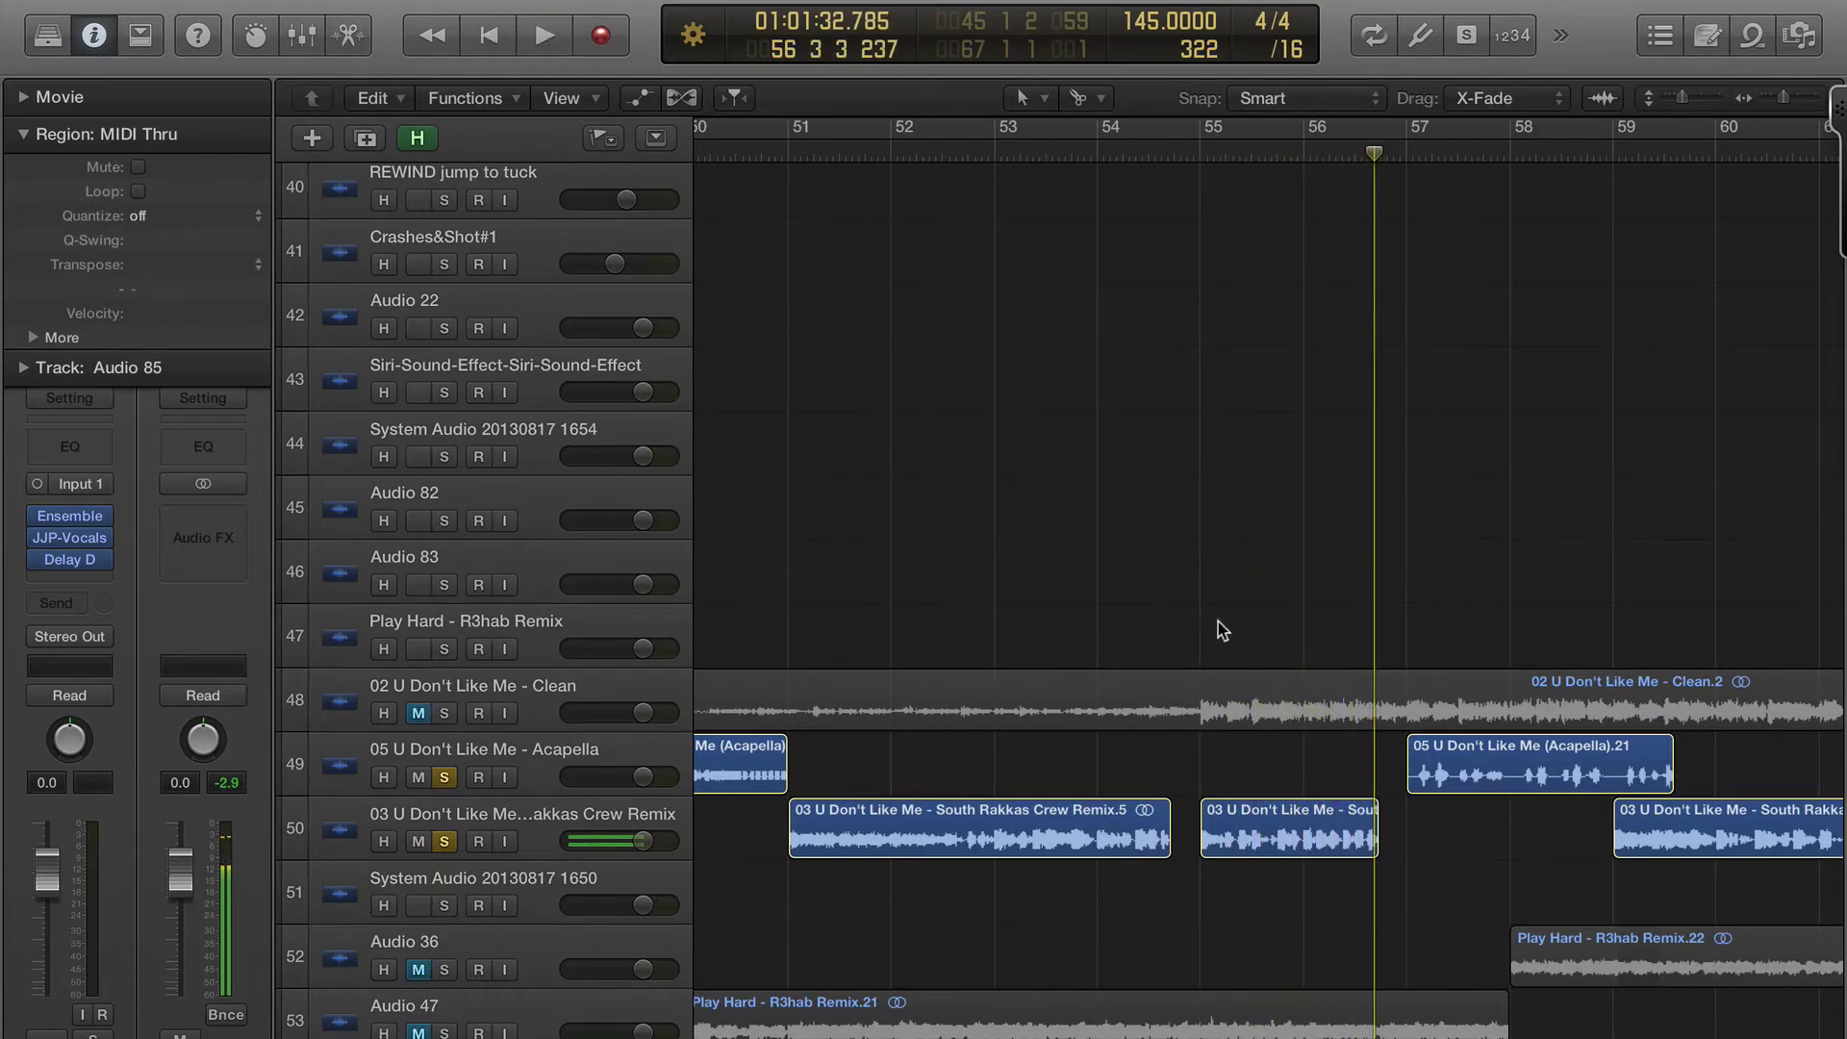
{"action": "scroll", "coordinate": [1218, 621], "scroll_direction": "left", "scroll_amount": 2}
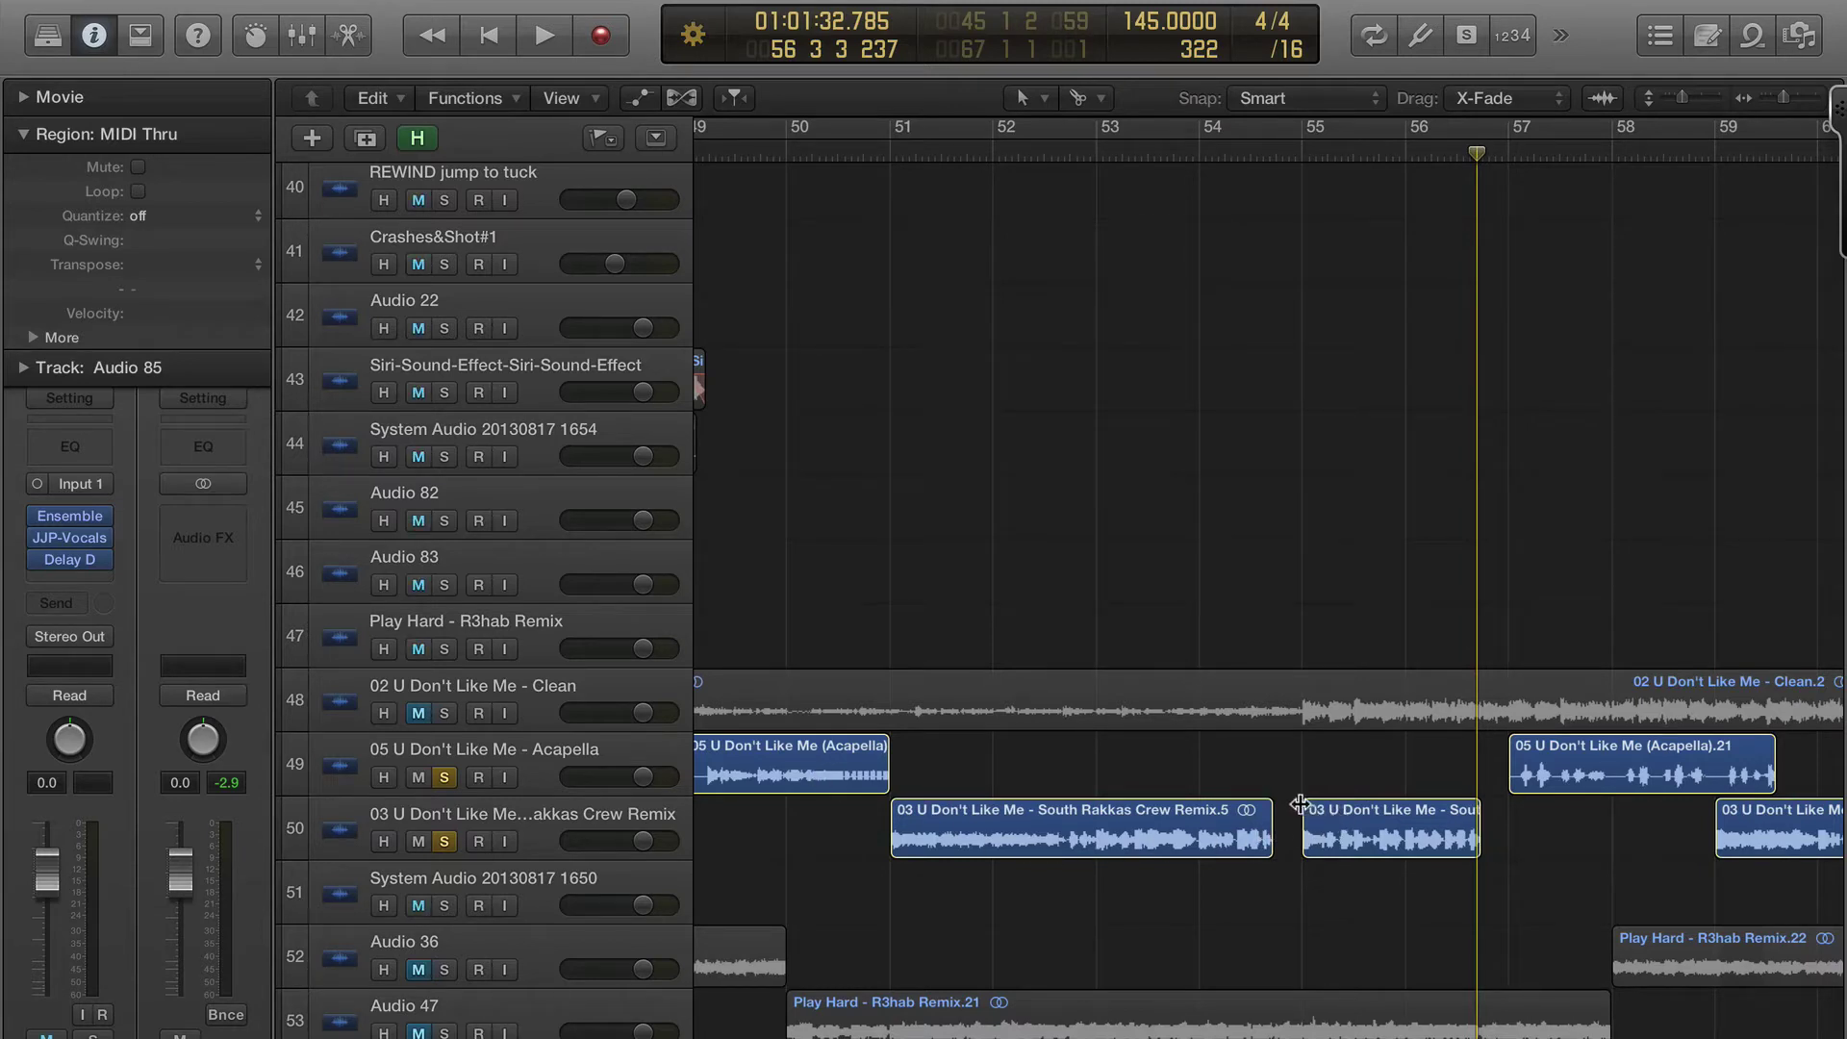
{"action": "scroll", "coordinate": [1301, 803], "scroll_direction": "right", "scroll_amount": 2}
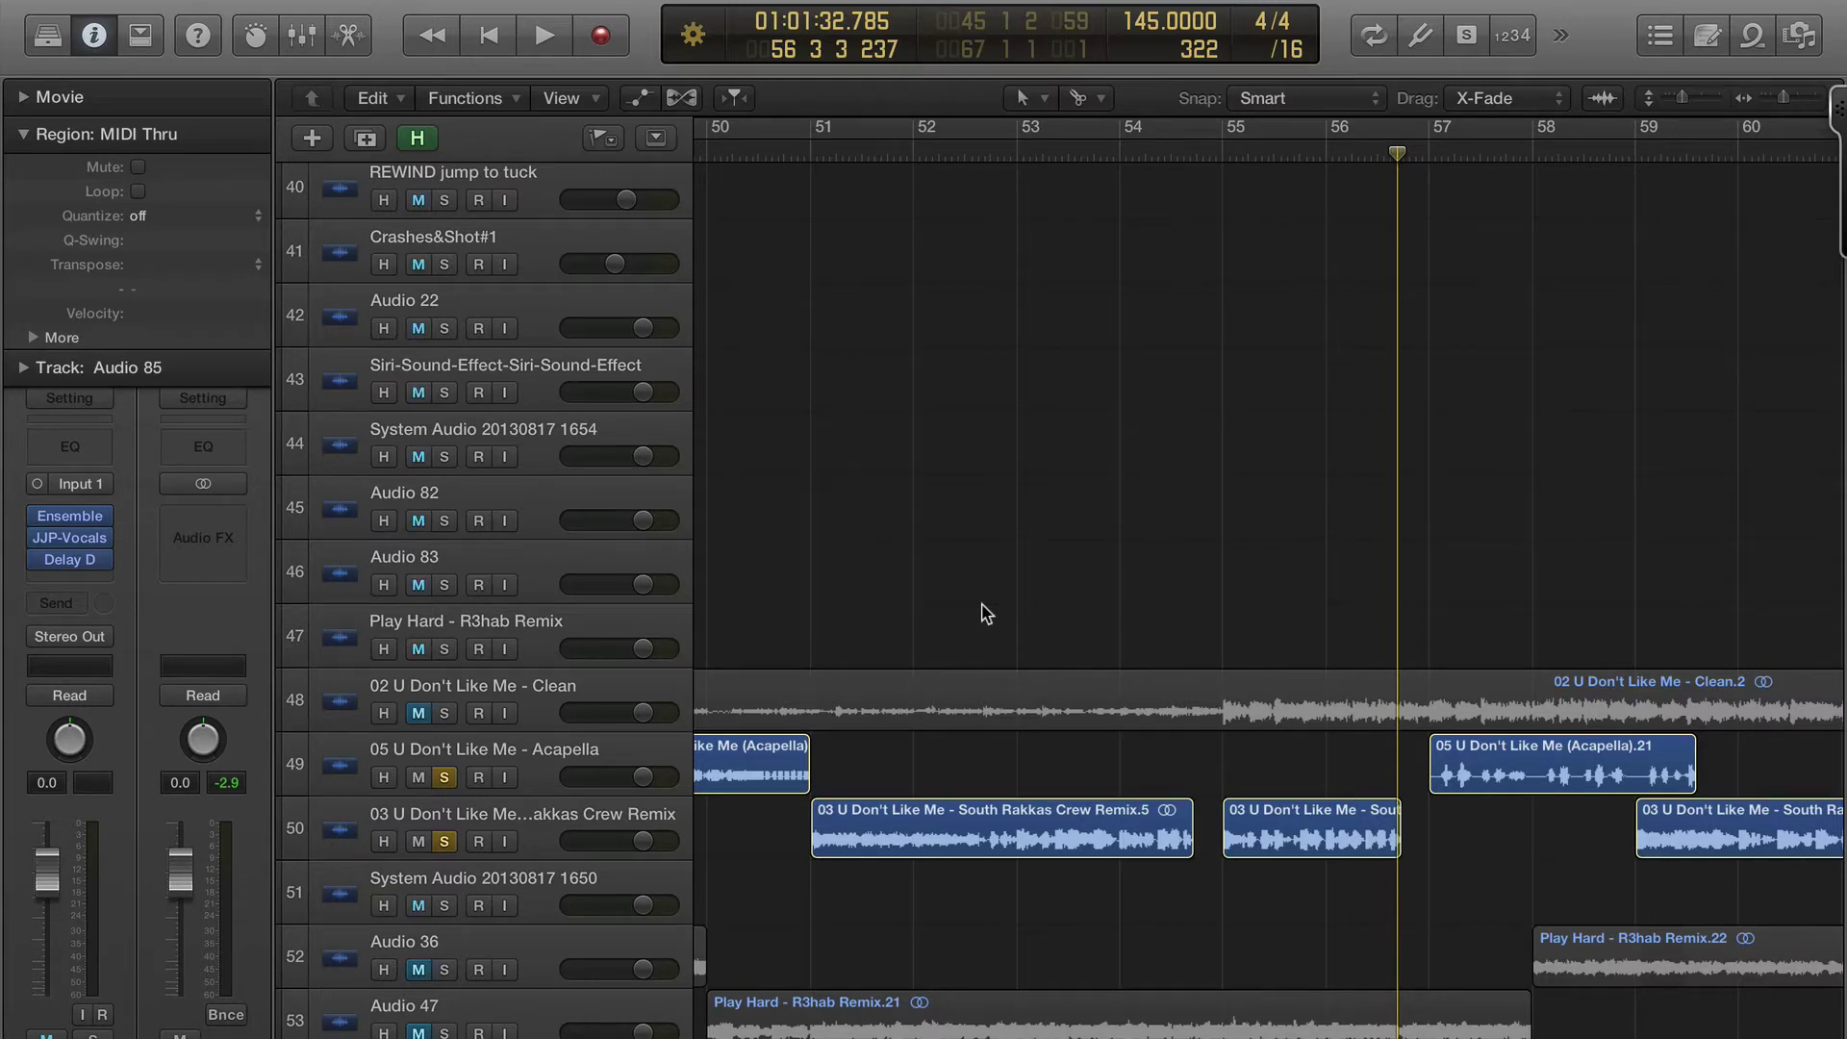
- Launch Audio Hijack Pro through Alfred and shift its window slightly right
{"action": "key", "text": "super+Tab"}
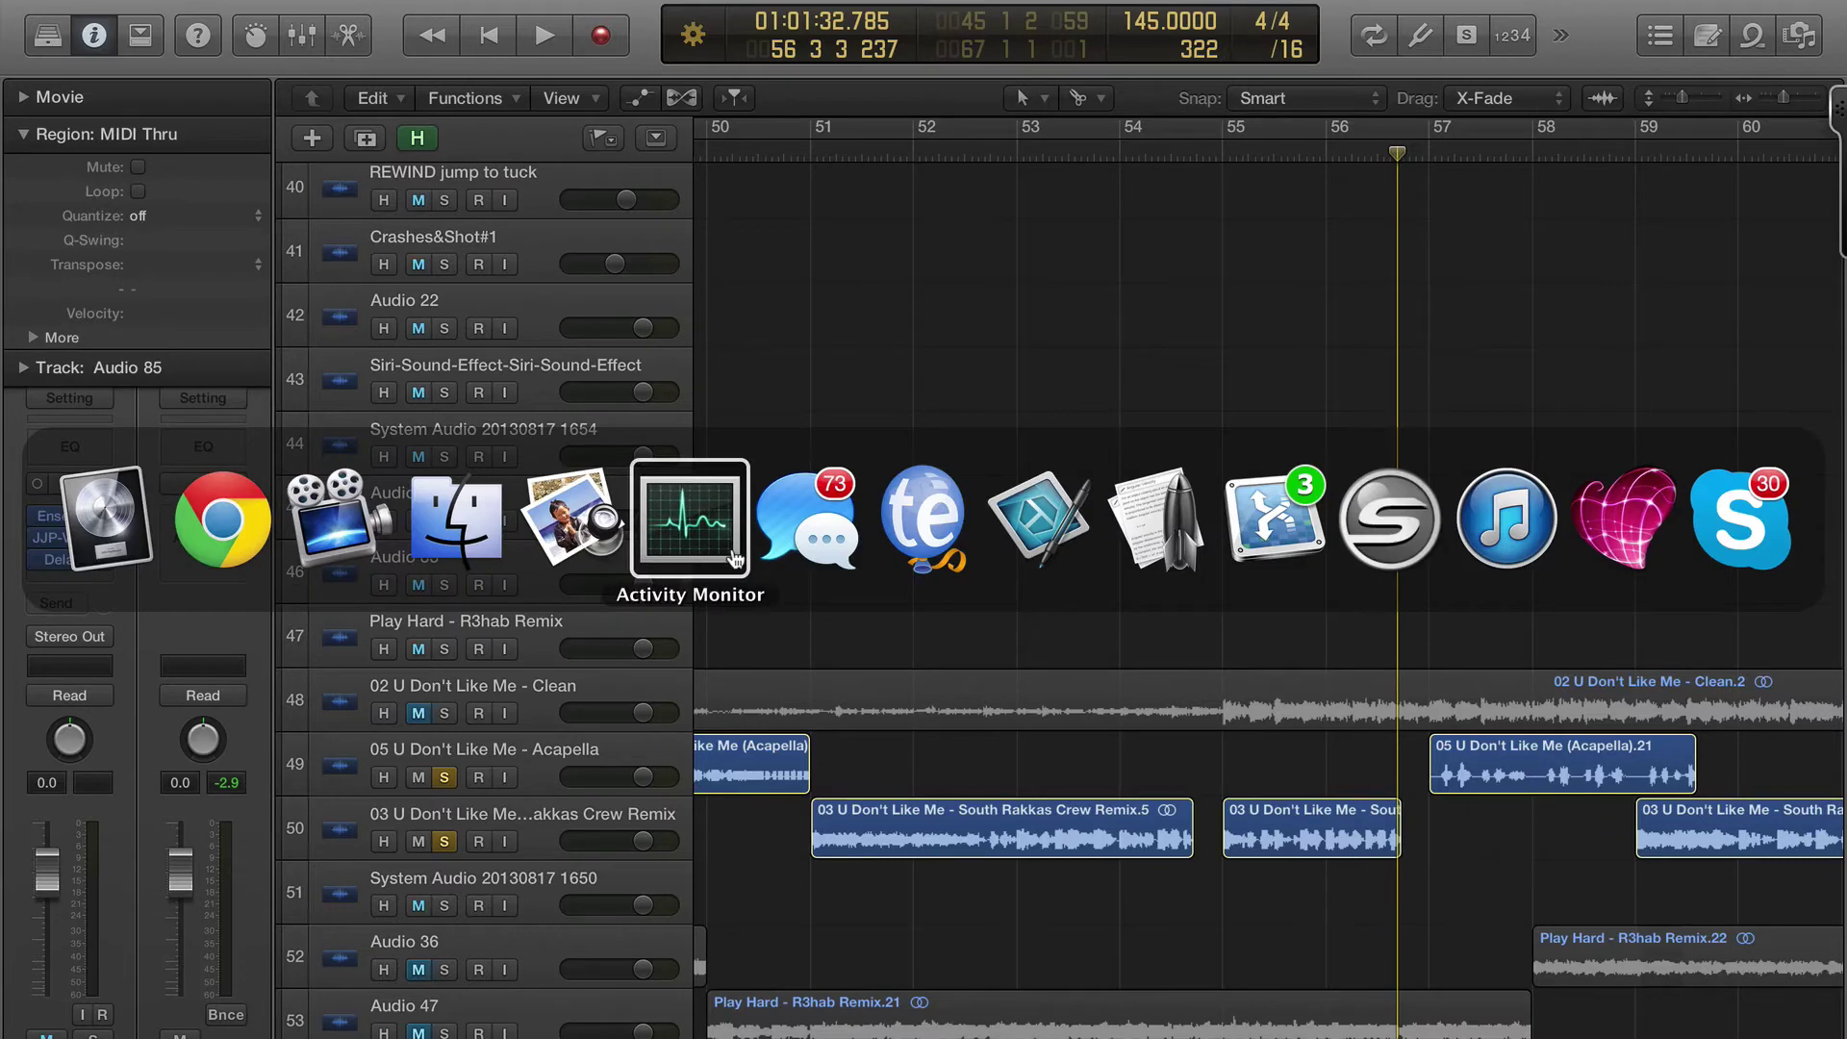
{"action": "key", "text": "alt+space"}
{"action": "type", "text": "hi"}
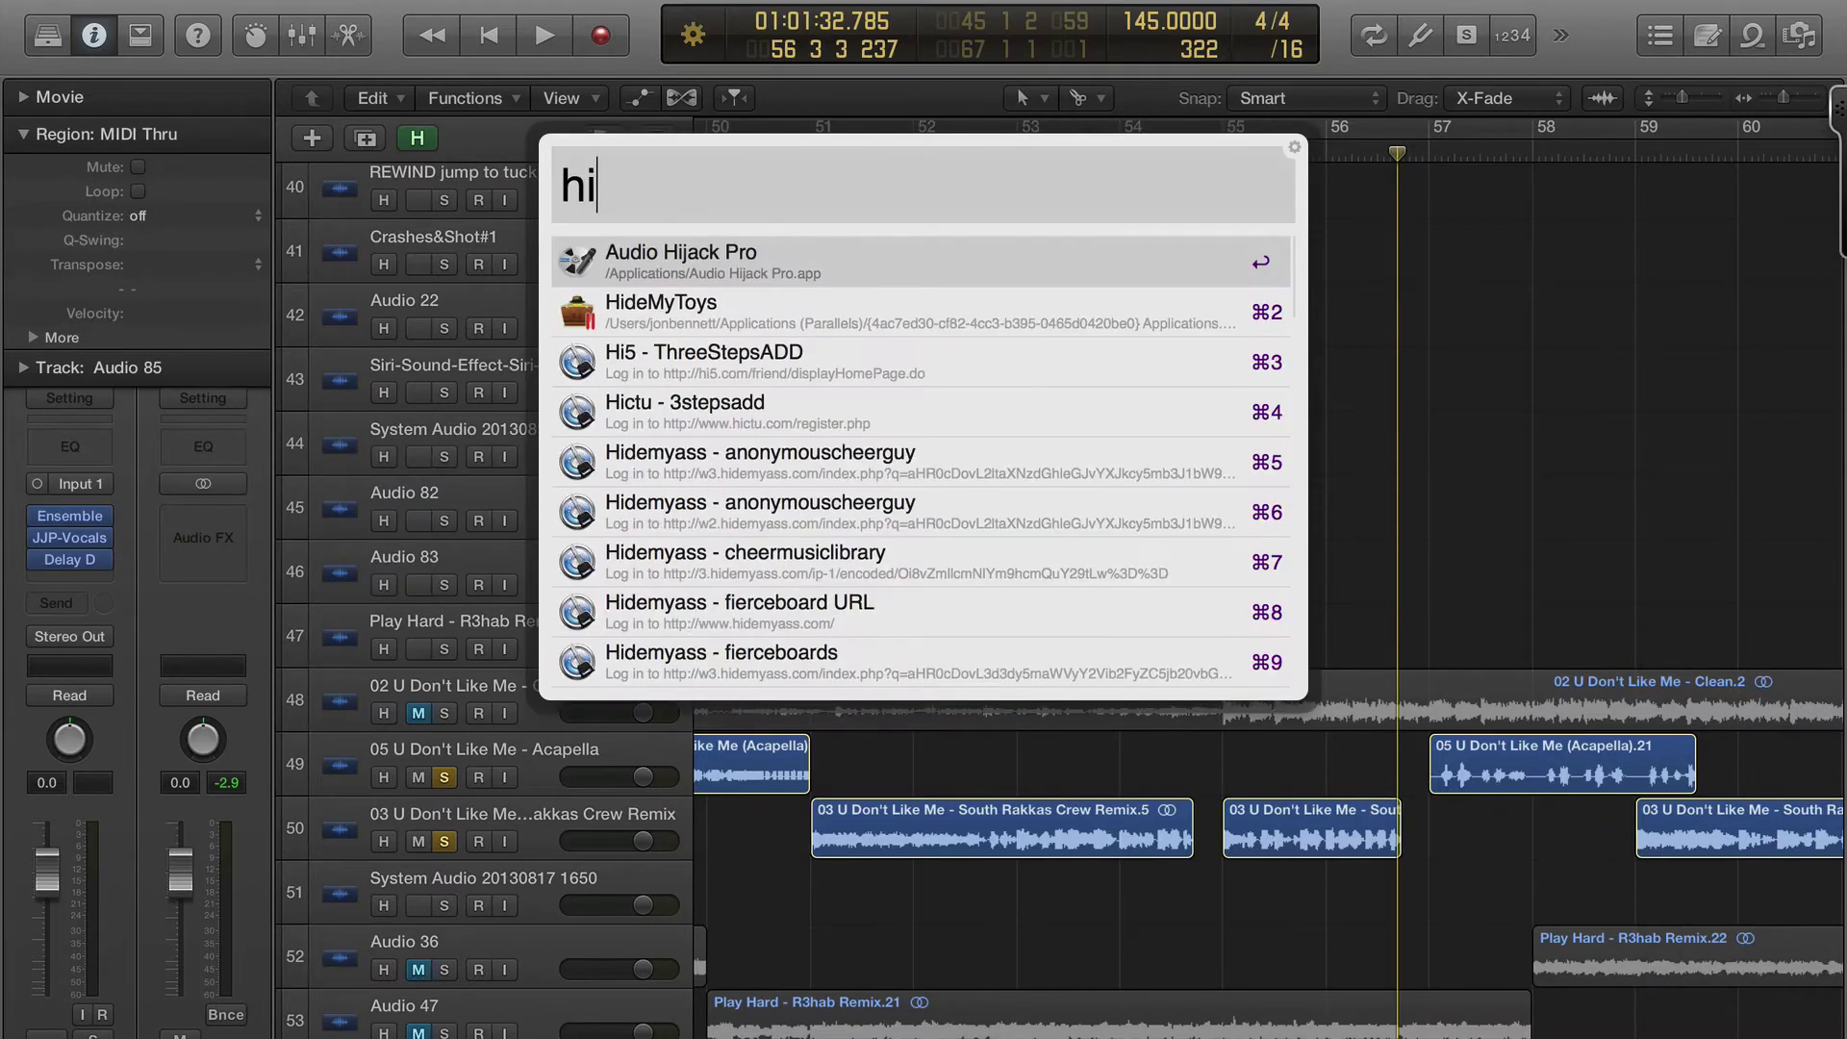
{"action": "key", "text": "Escape"}
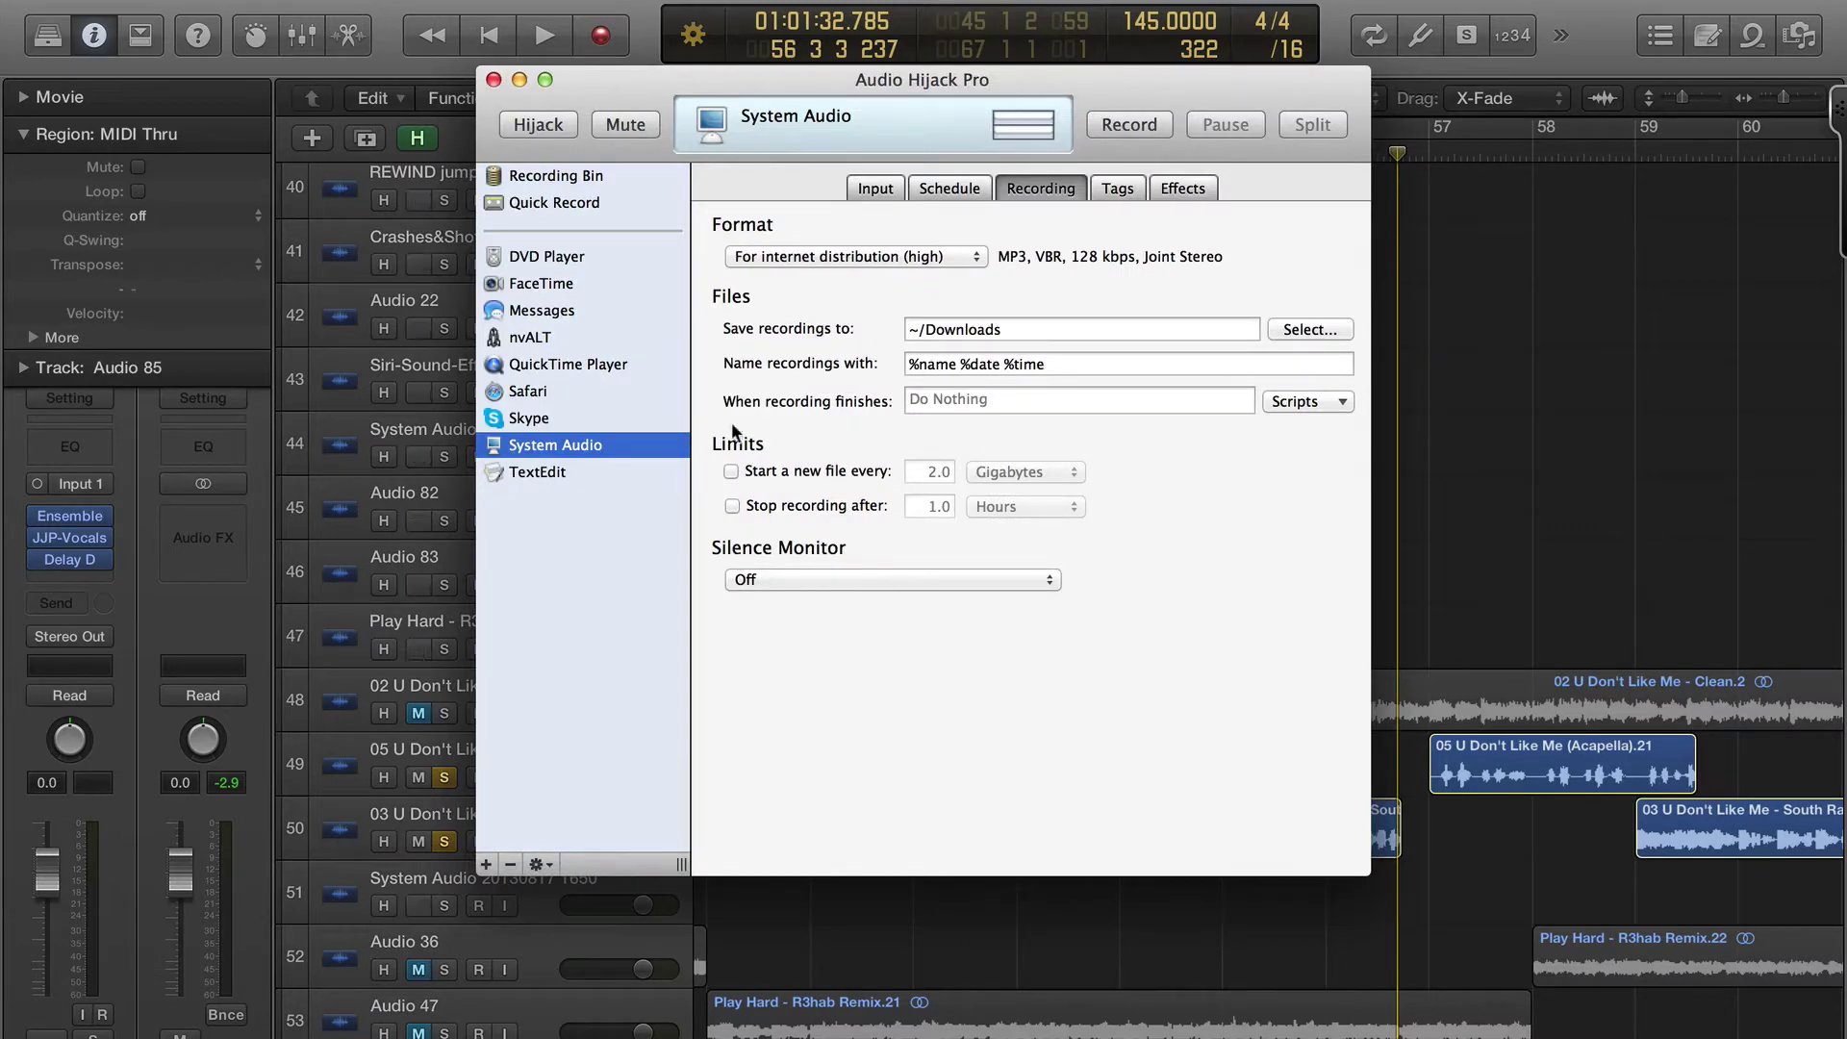
{"action": "left_click_drag", "start_coordinate": [645, 81], "coordinate": [695, 83]}
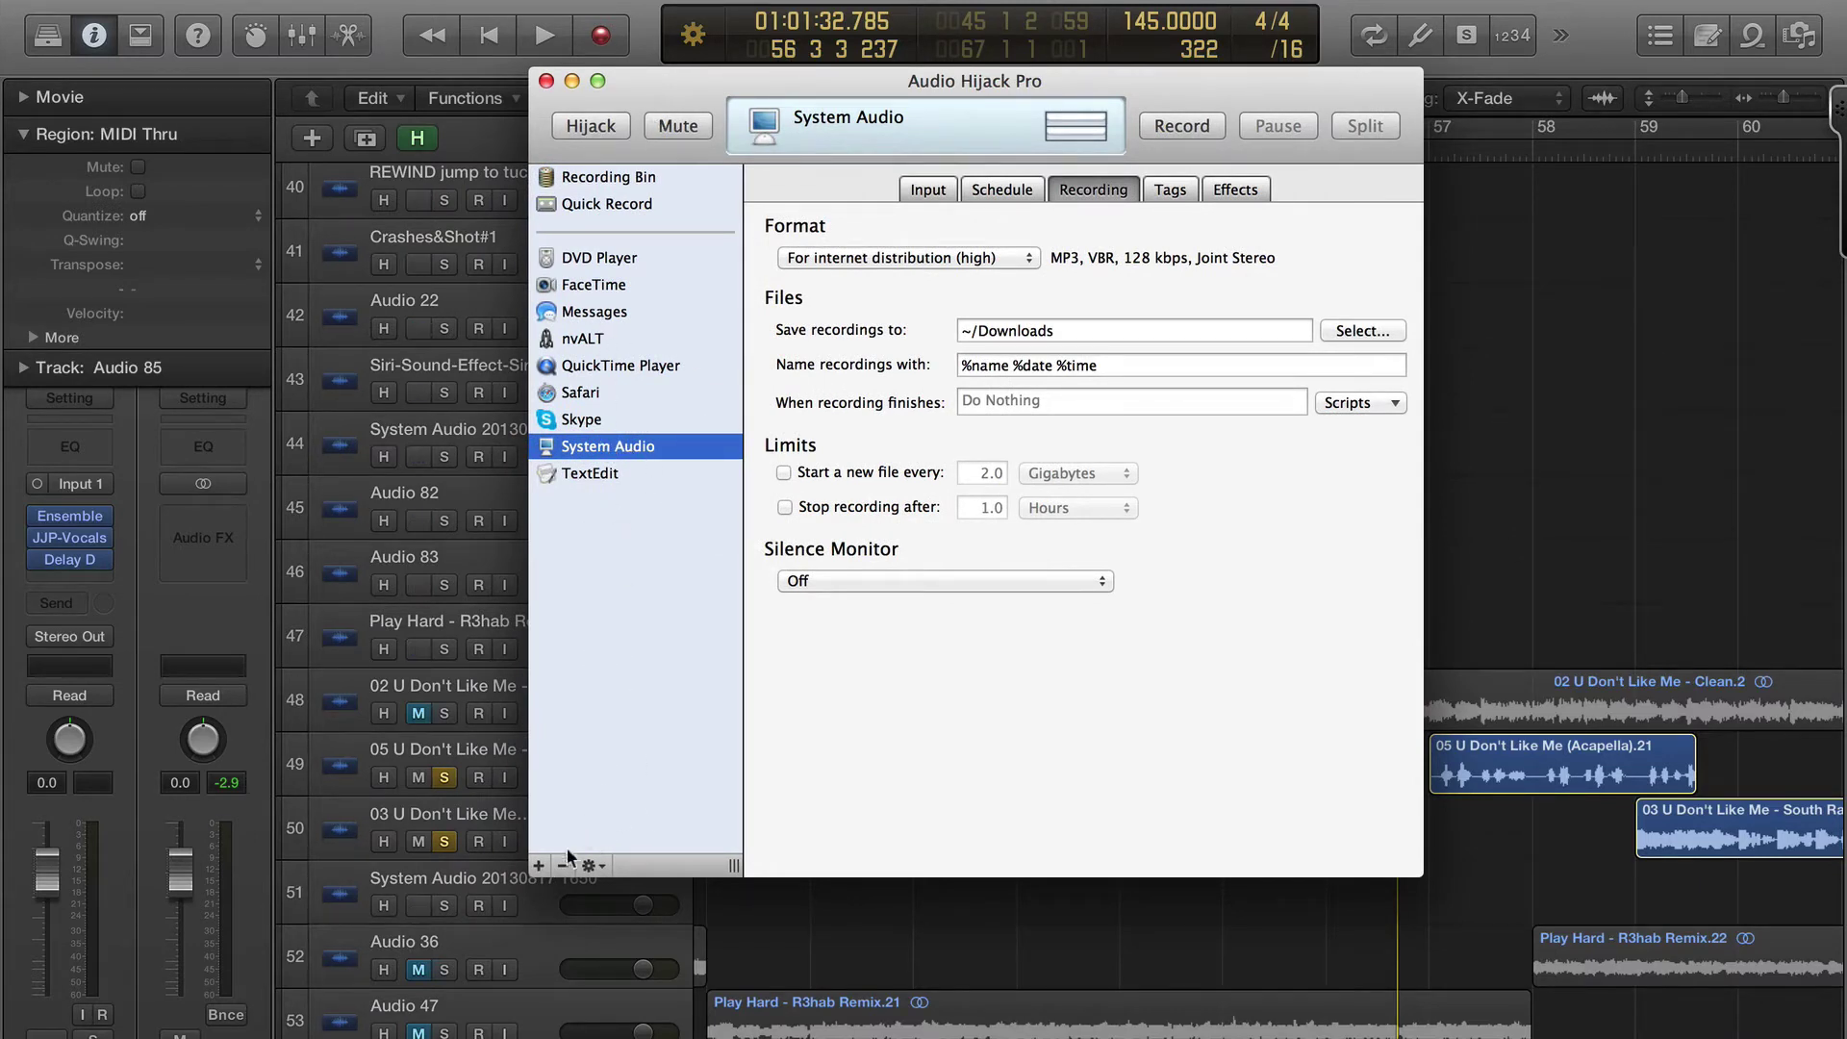
- Add a trial session, inspect its Application source, delete it, and select the System Audio session
{"action": "left_click", "coordinate": [540, 865]}
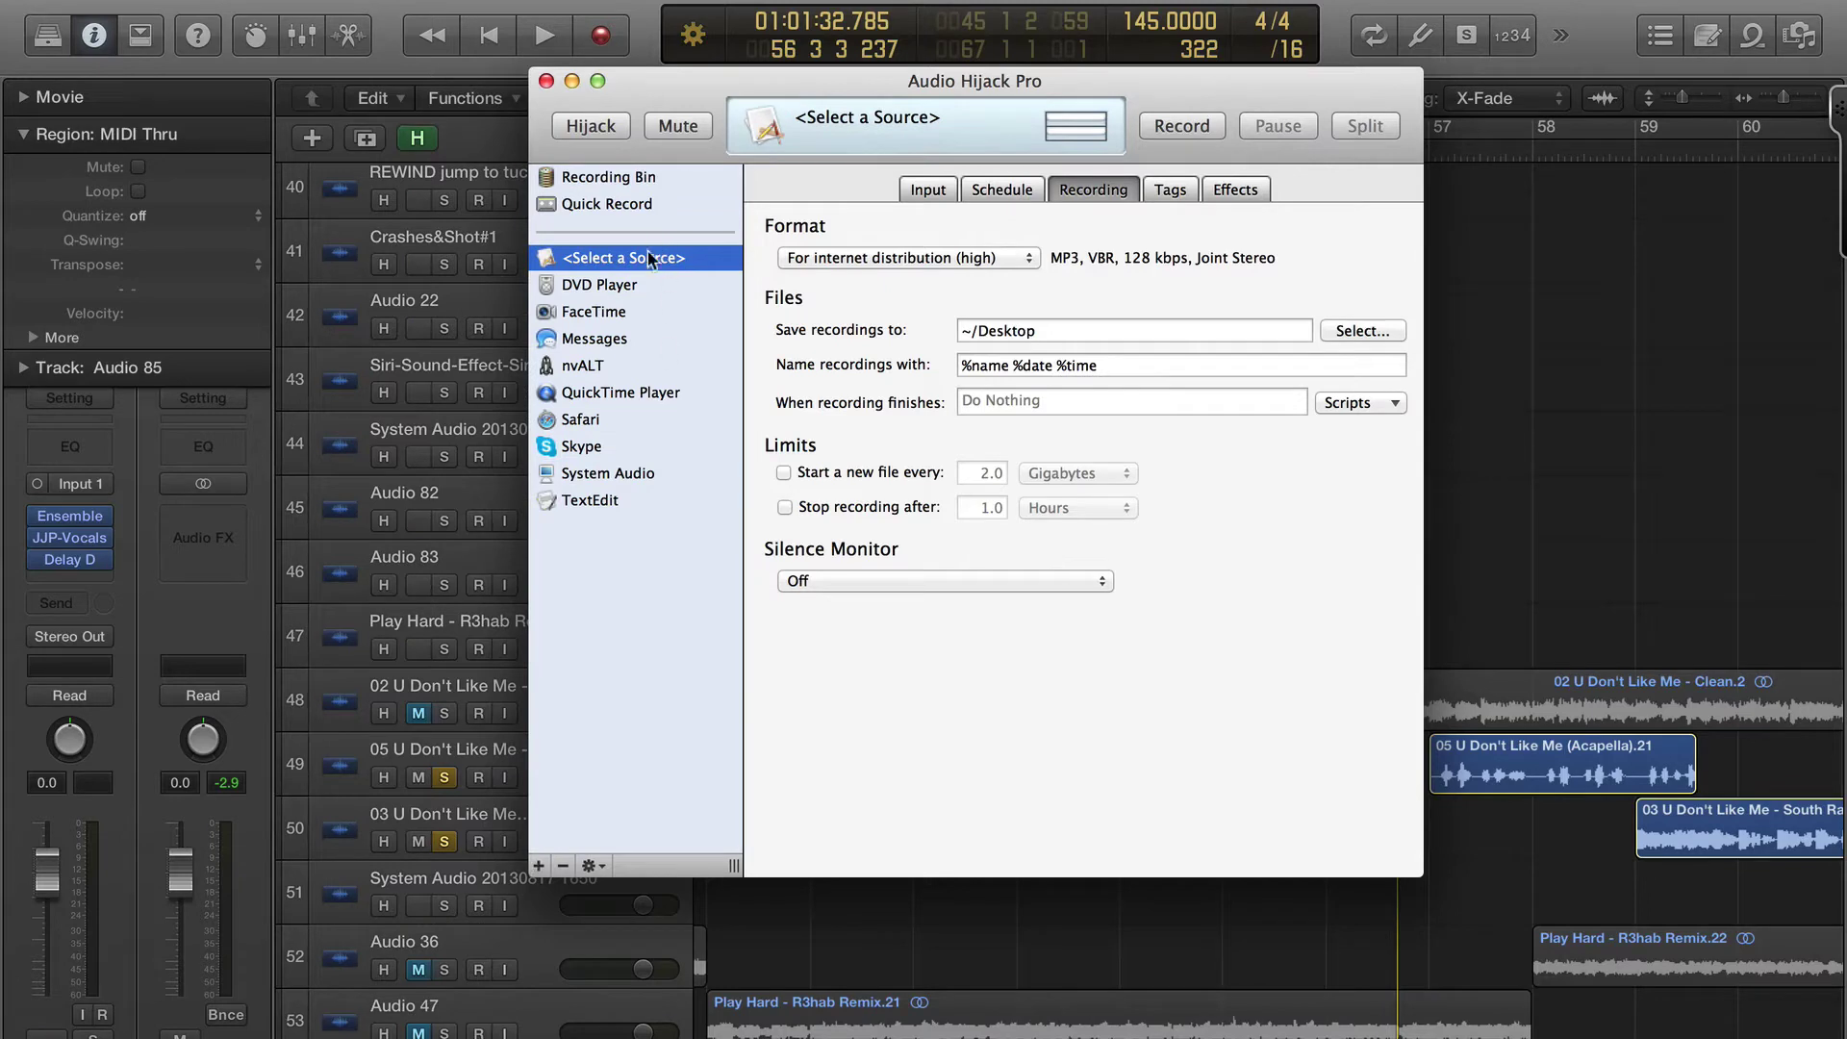
{"action": "left_click", "coordinate": [924, 190]}
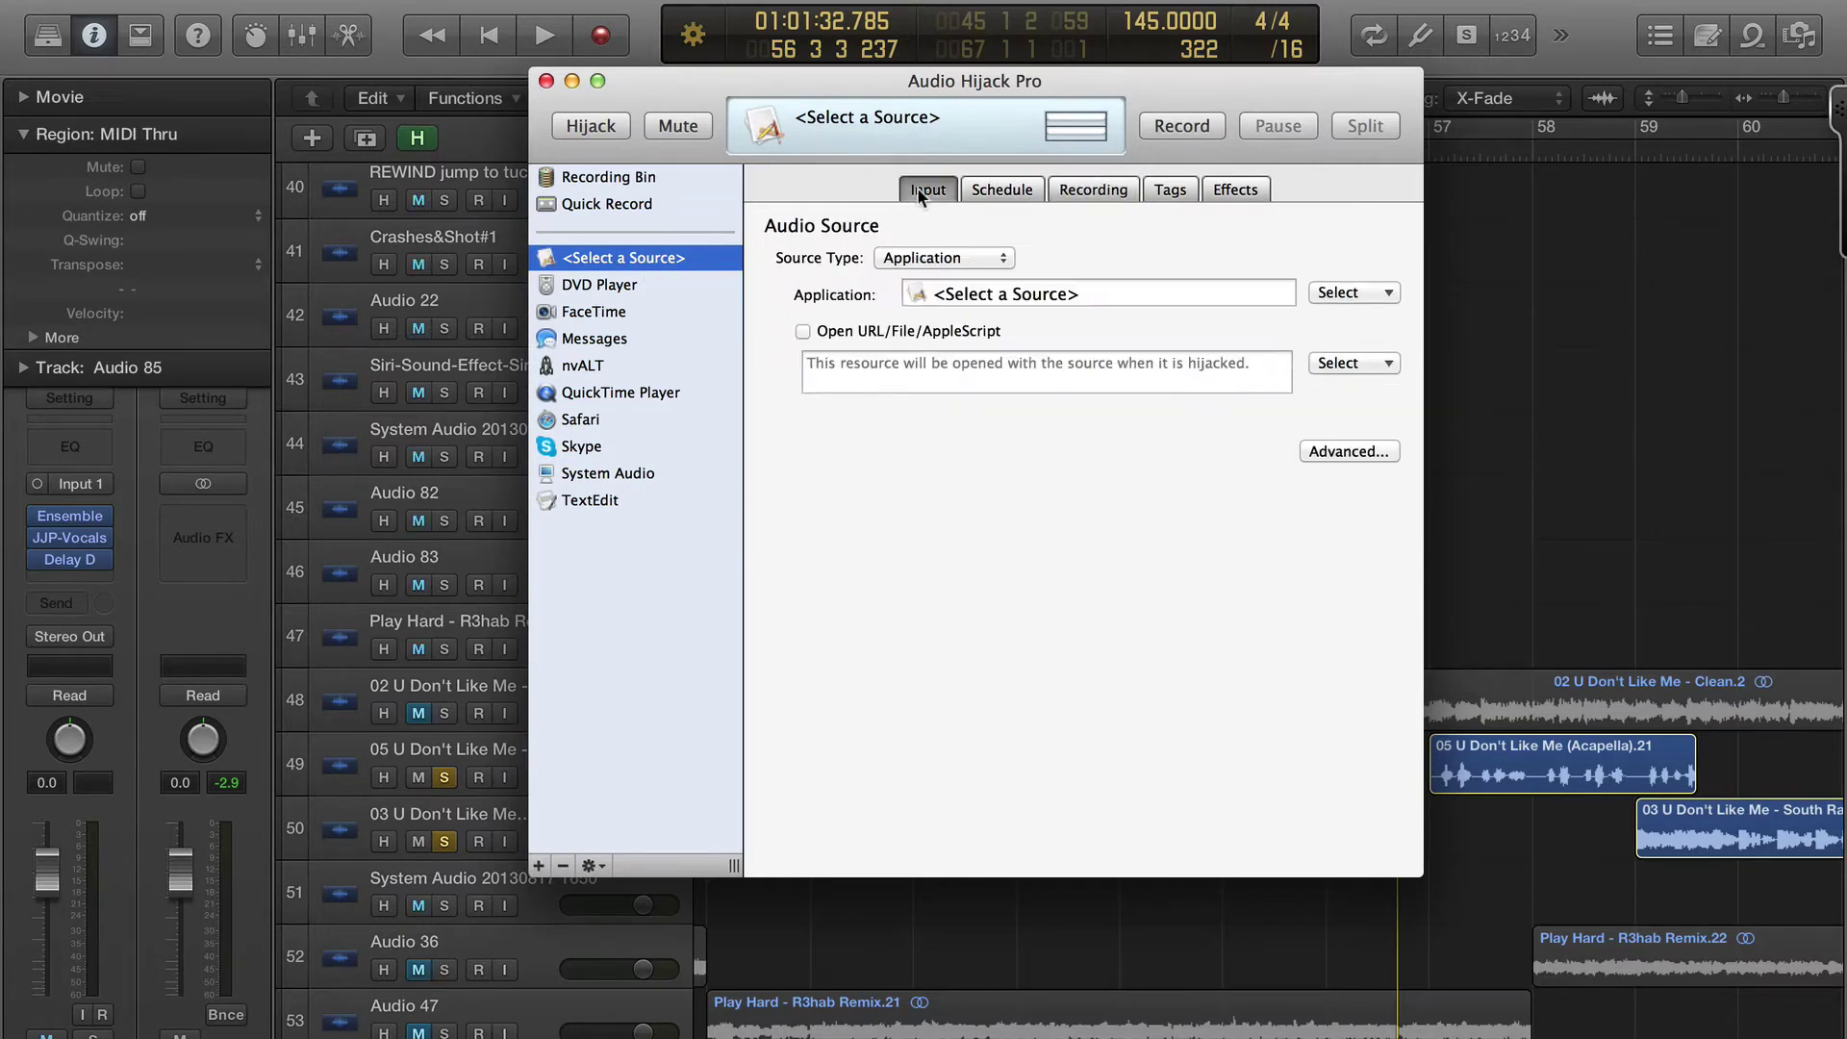
{"action": "left_click", "coordinate": [928, 257]}
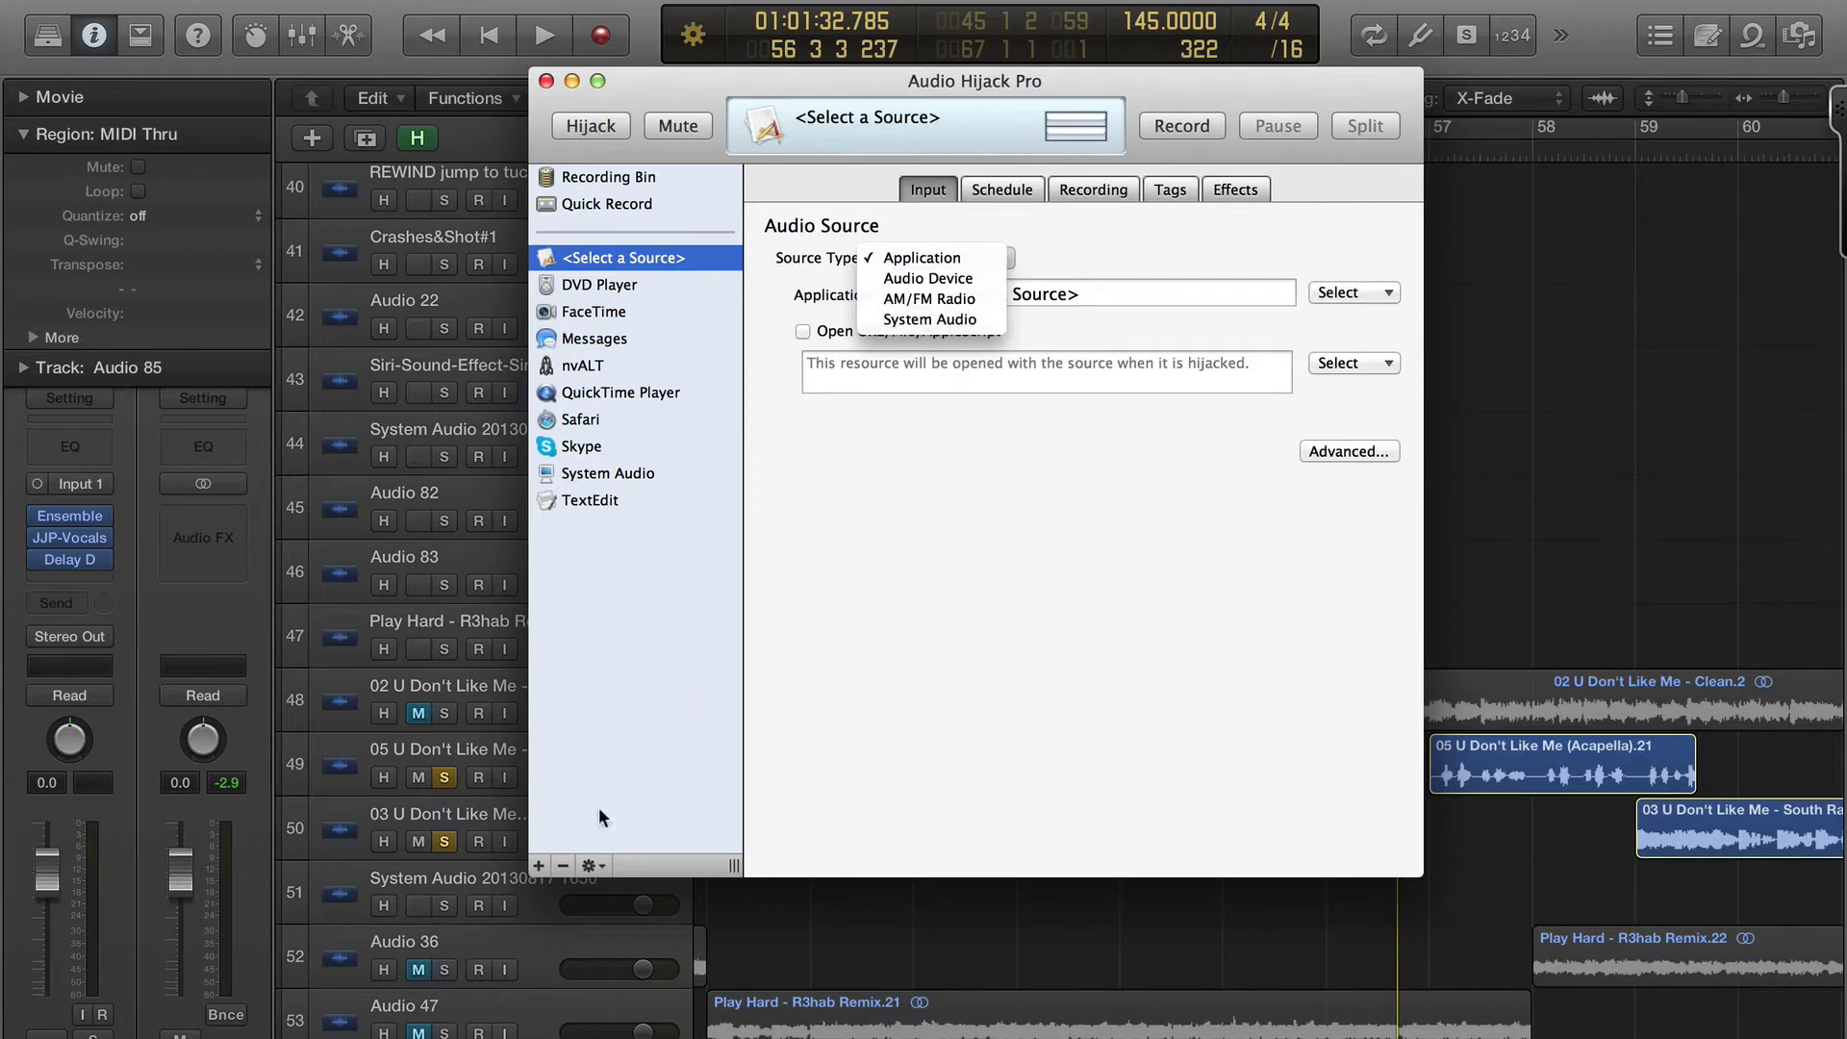
{"action": "left_click", "coordinate": [566, 858]}
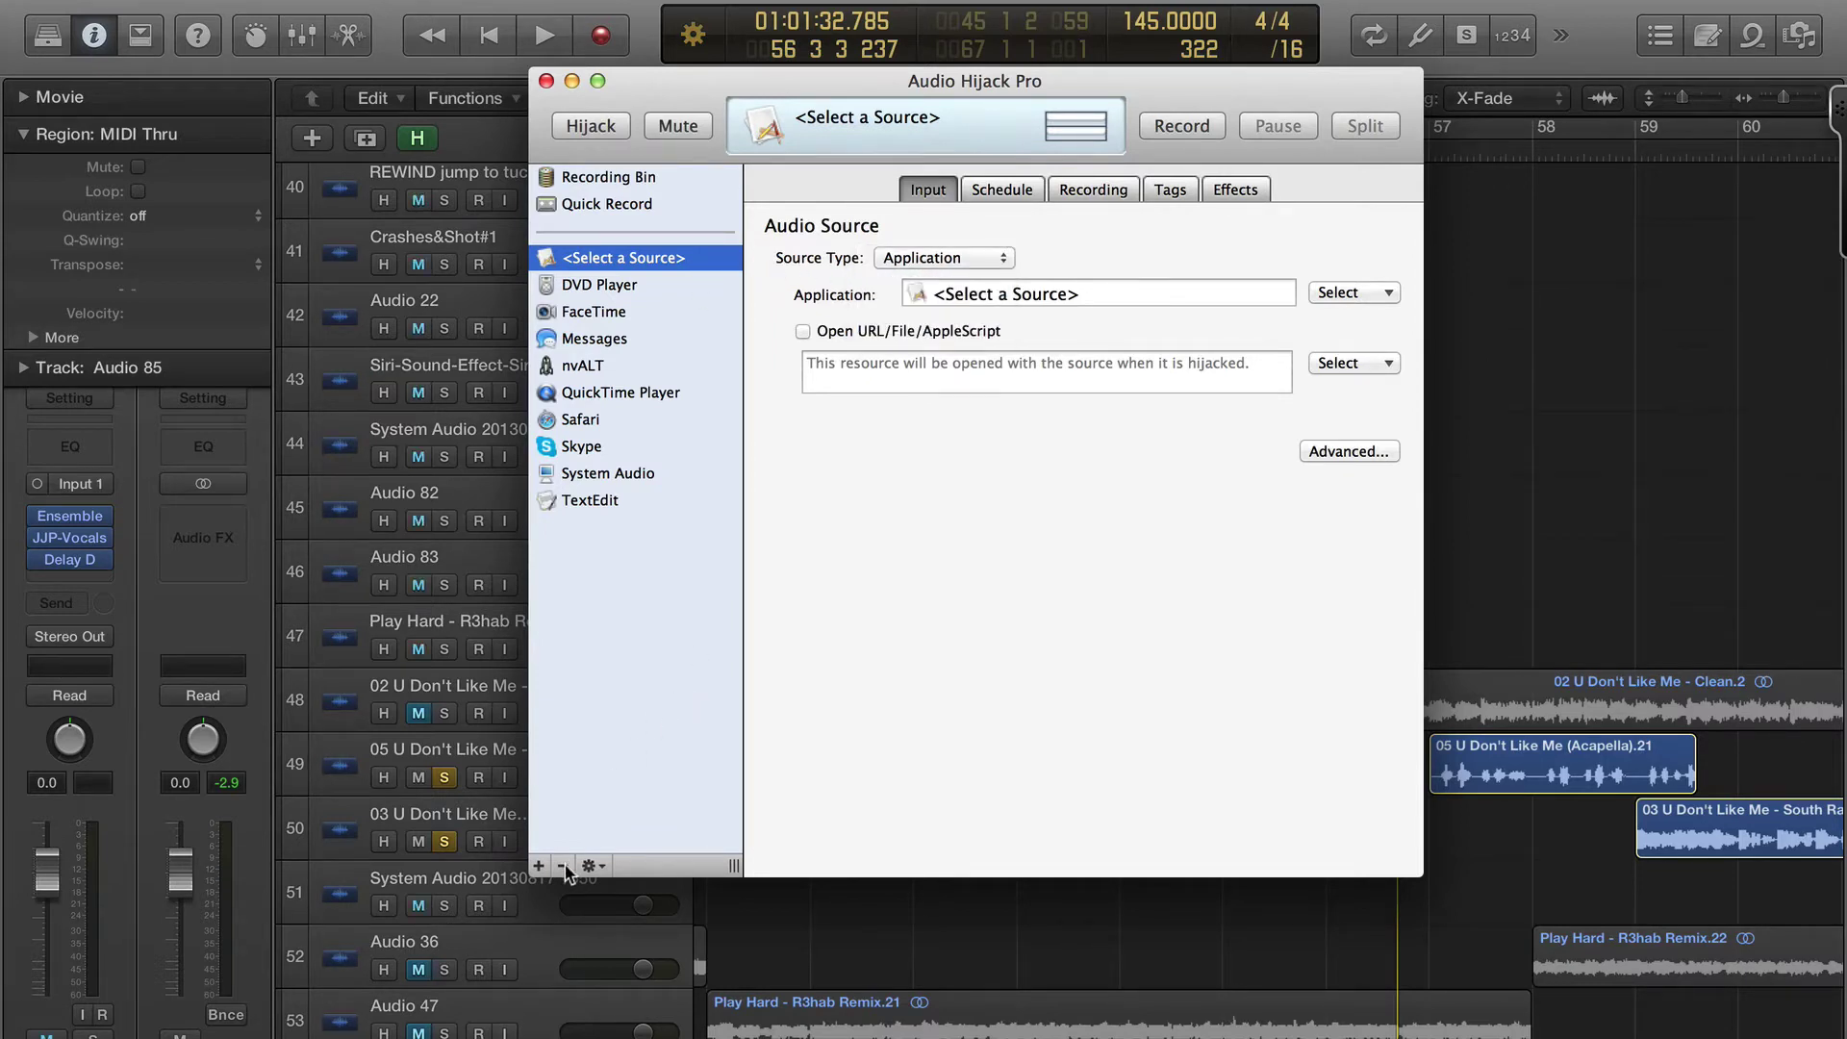
{"action": "left_click", "coordinate": [565, 865]}
{"action": "left_click", "coordinate": [1168, 322]}
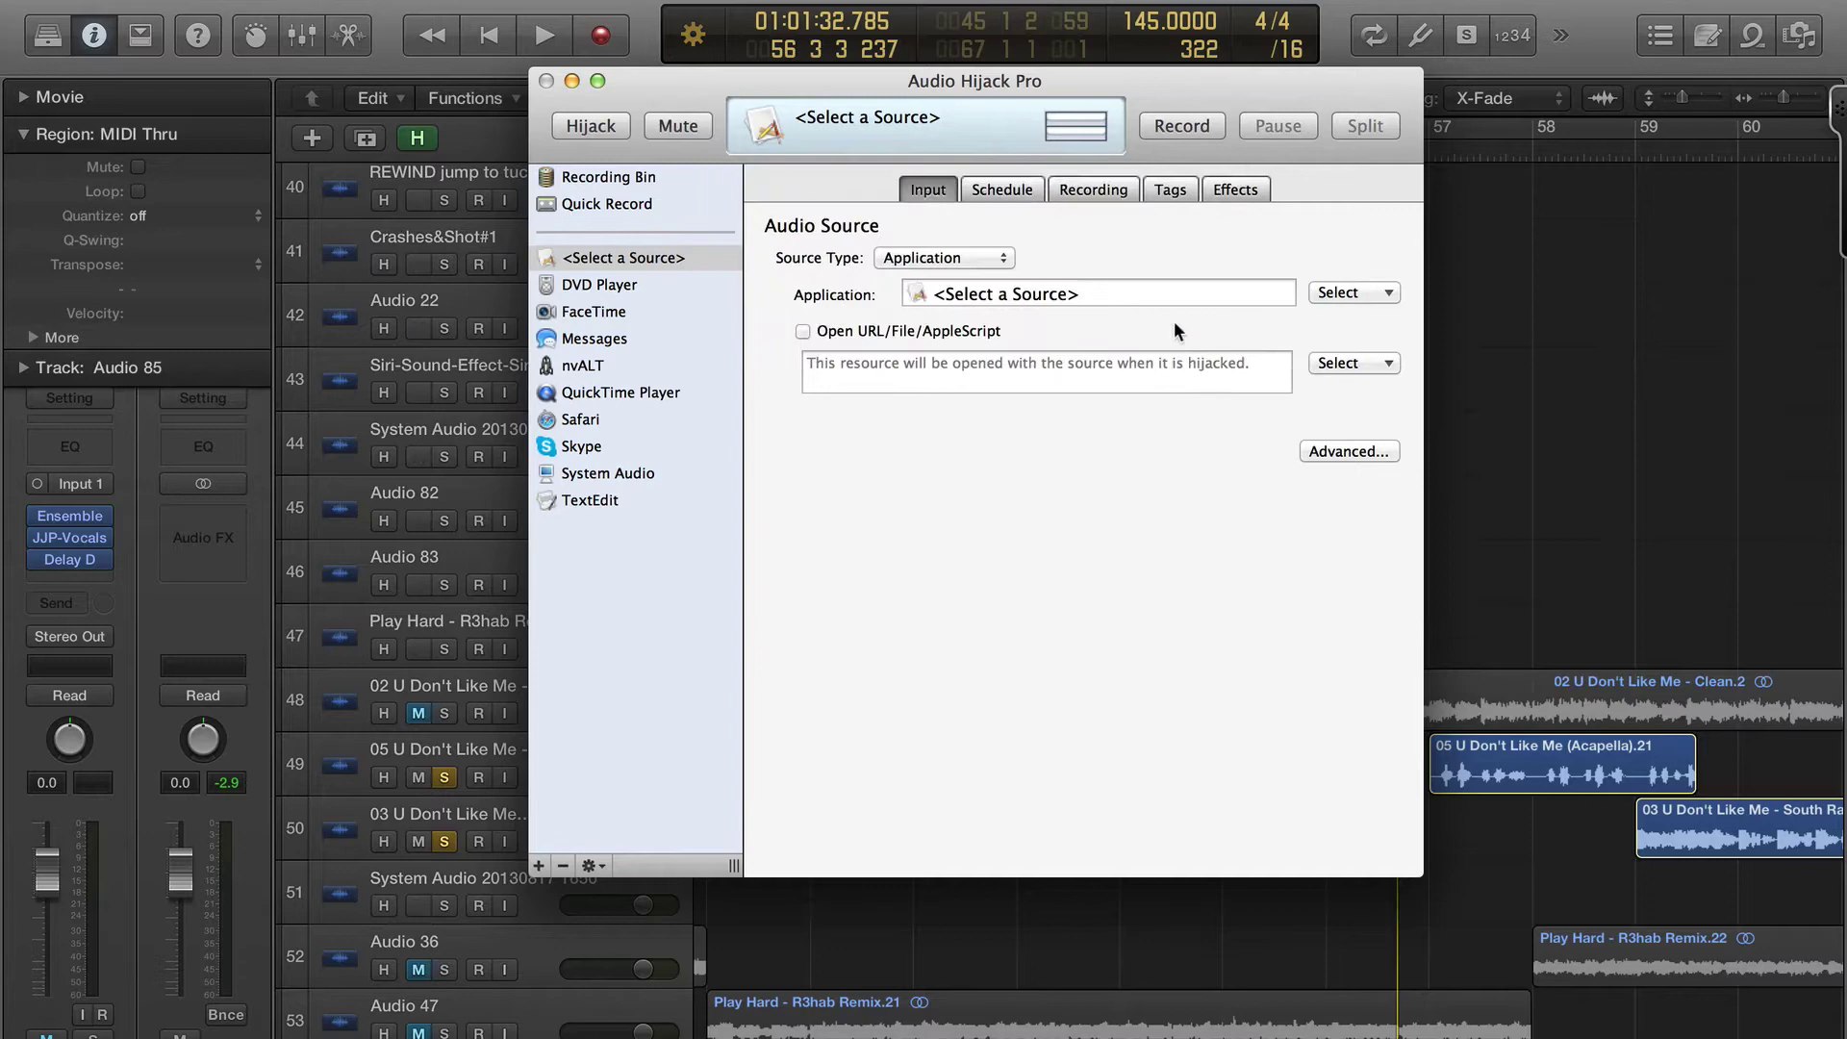
{"action": "left_click", "coordinate": [616, 445]}
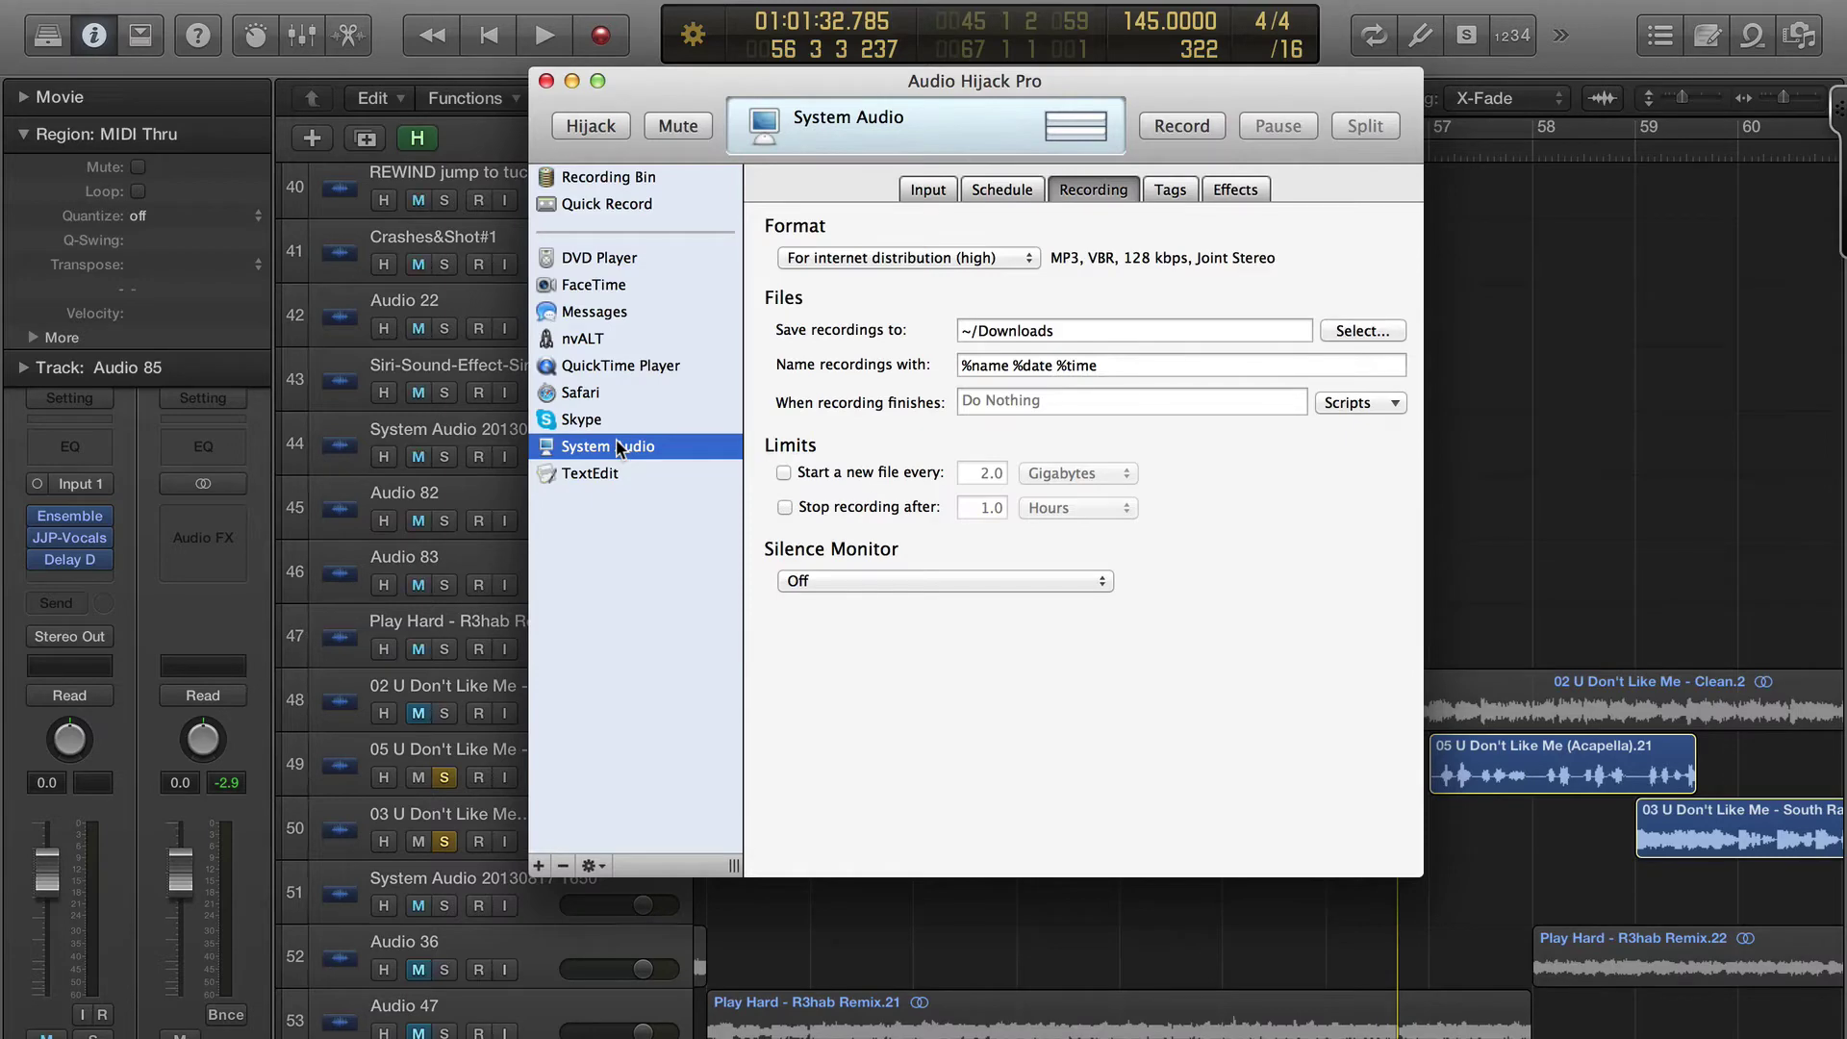
- Launch System Preferences through Alfred by searching 'sp'
{"action": "key", "text": "alt+space"}
{"action": "type", "text": "sp"}
{"action": "key", "text": "Return"}
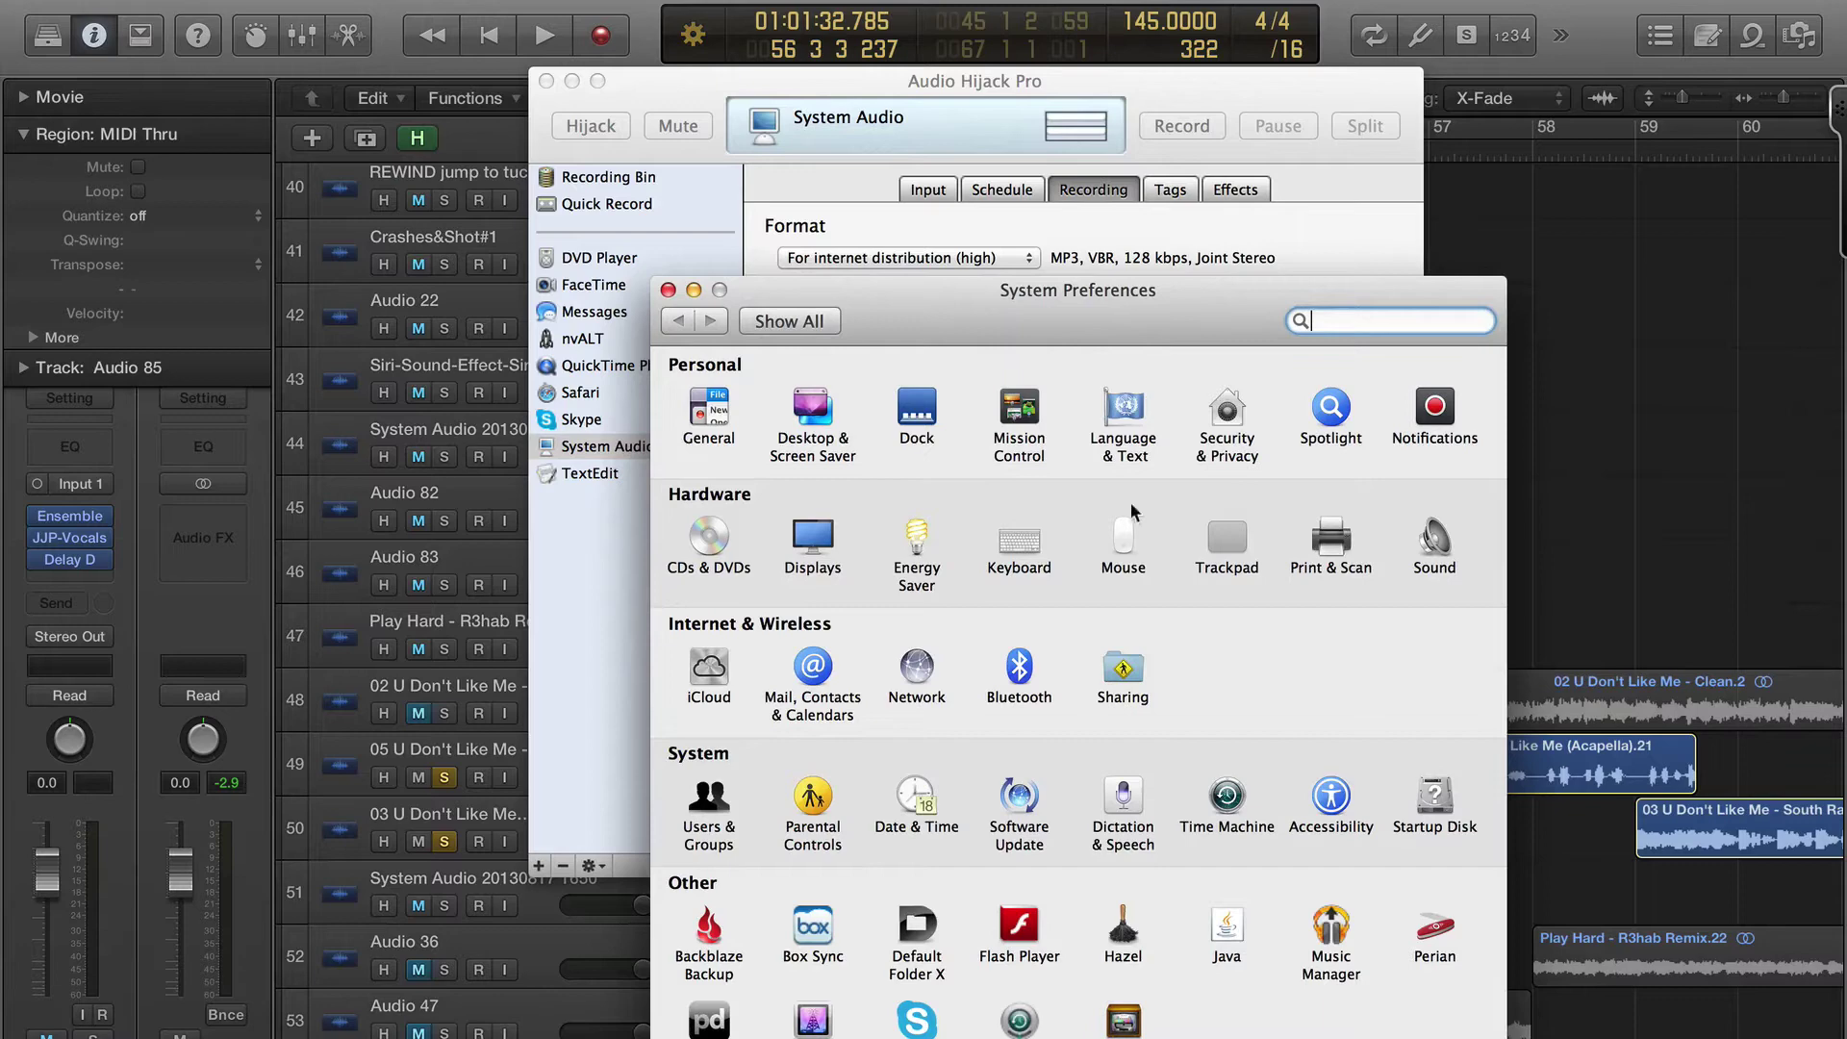
- In Dictation & Speech preferences, set the system voice to Samantha
{"action": "left_click_drag", "start_coordinate": [974, 303], "coordinate": [689, 186]}
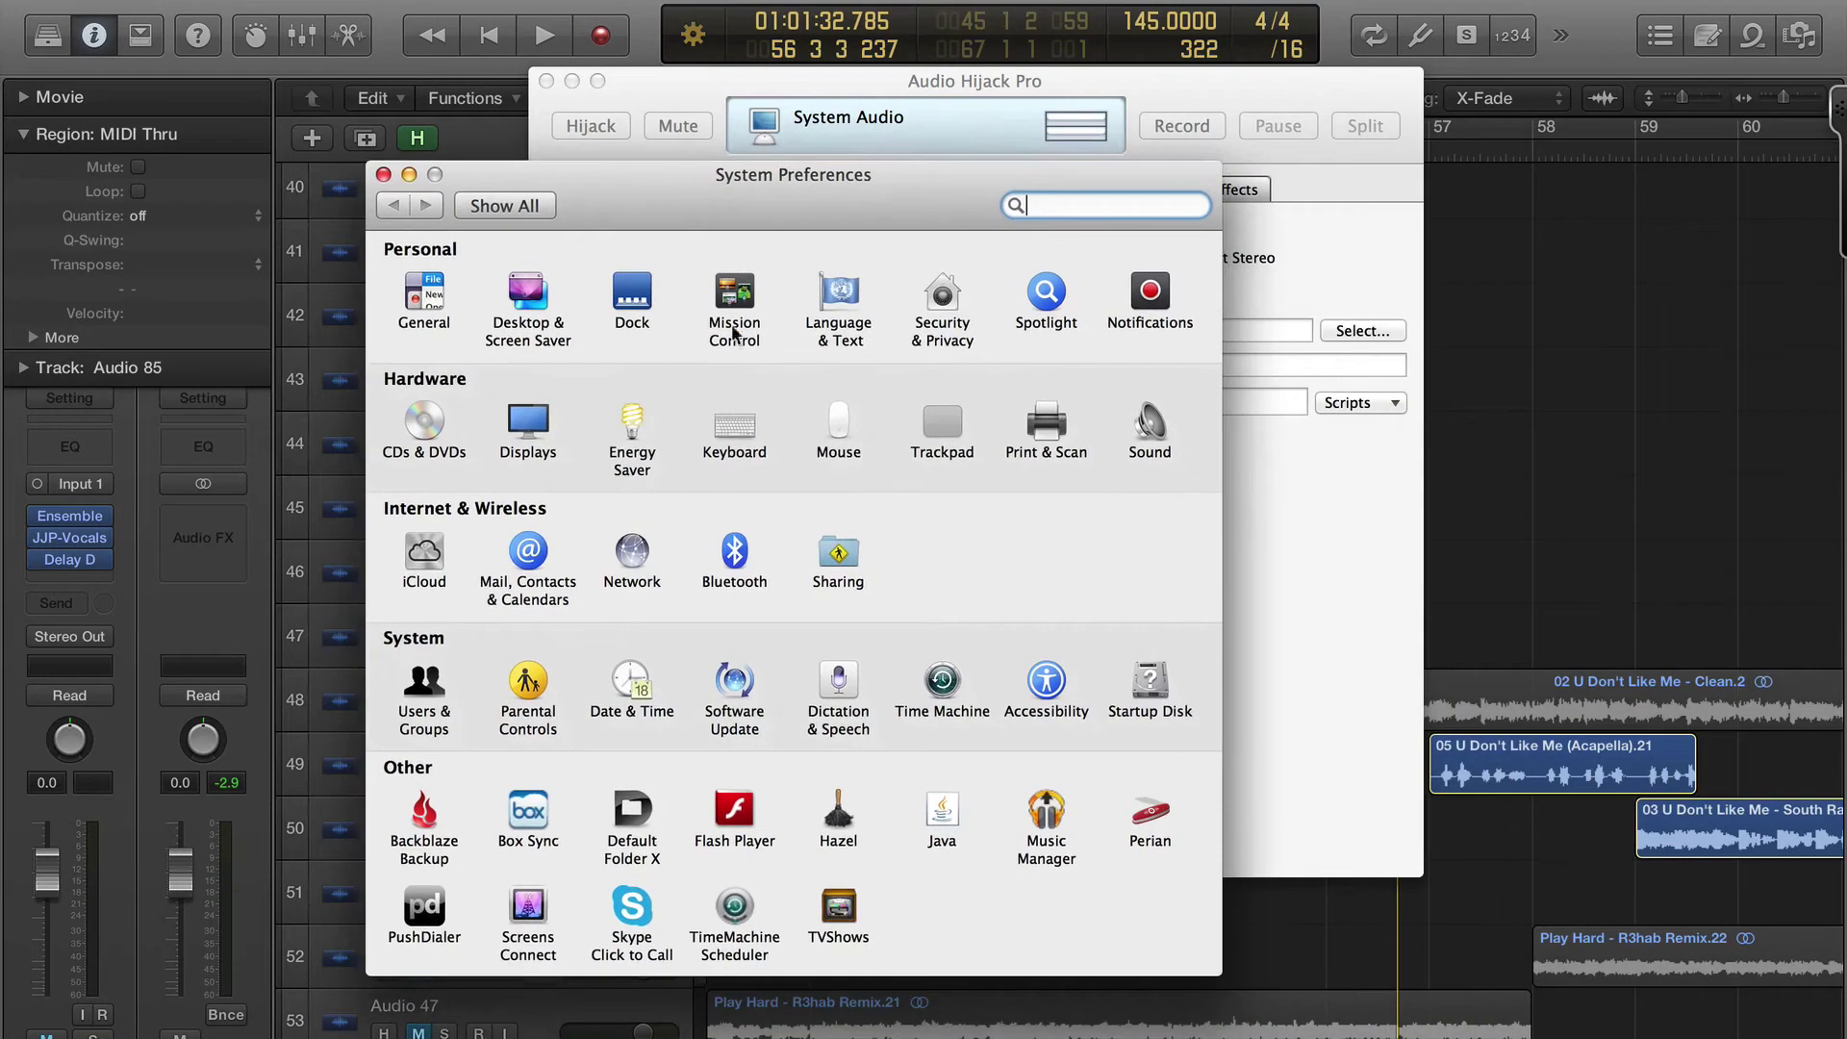
{"action": "left_click", "coordinate": [833, 685]}
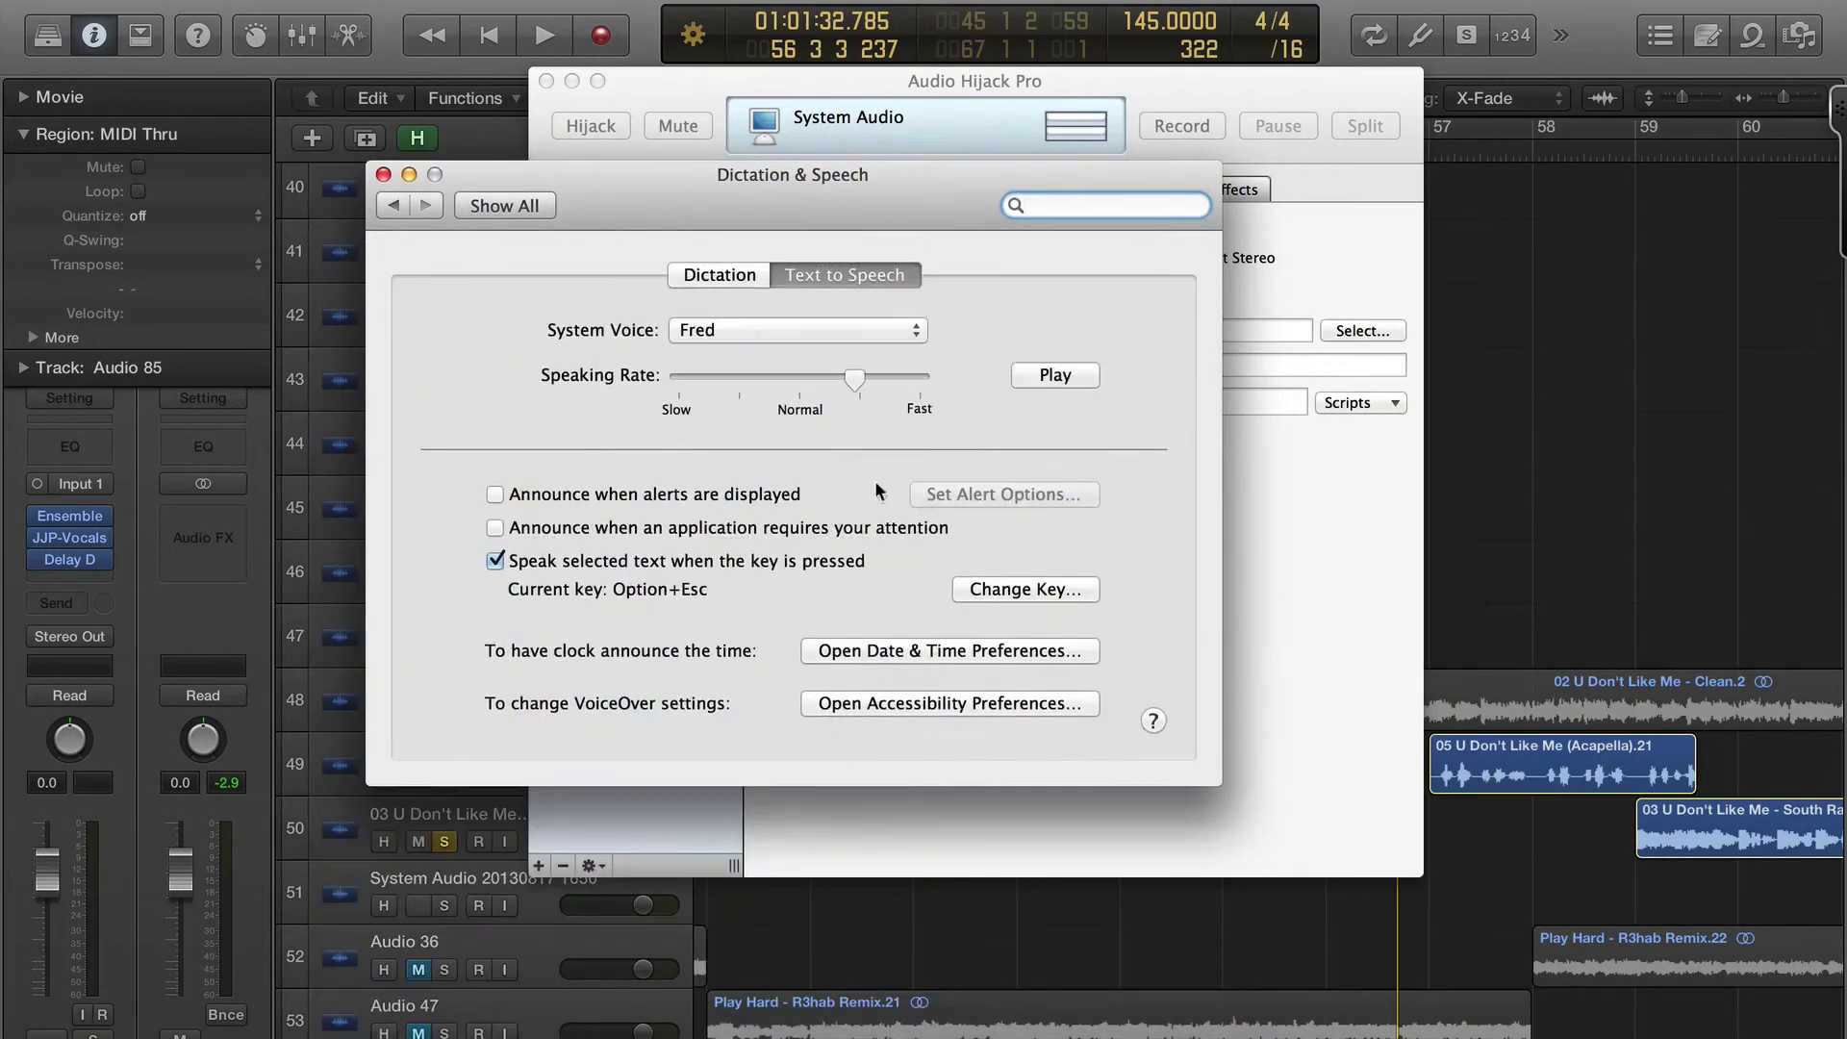
{"action": "left_click", "coordinate": [752, 333]}
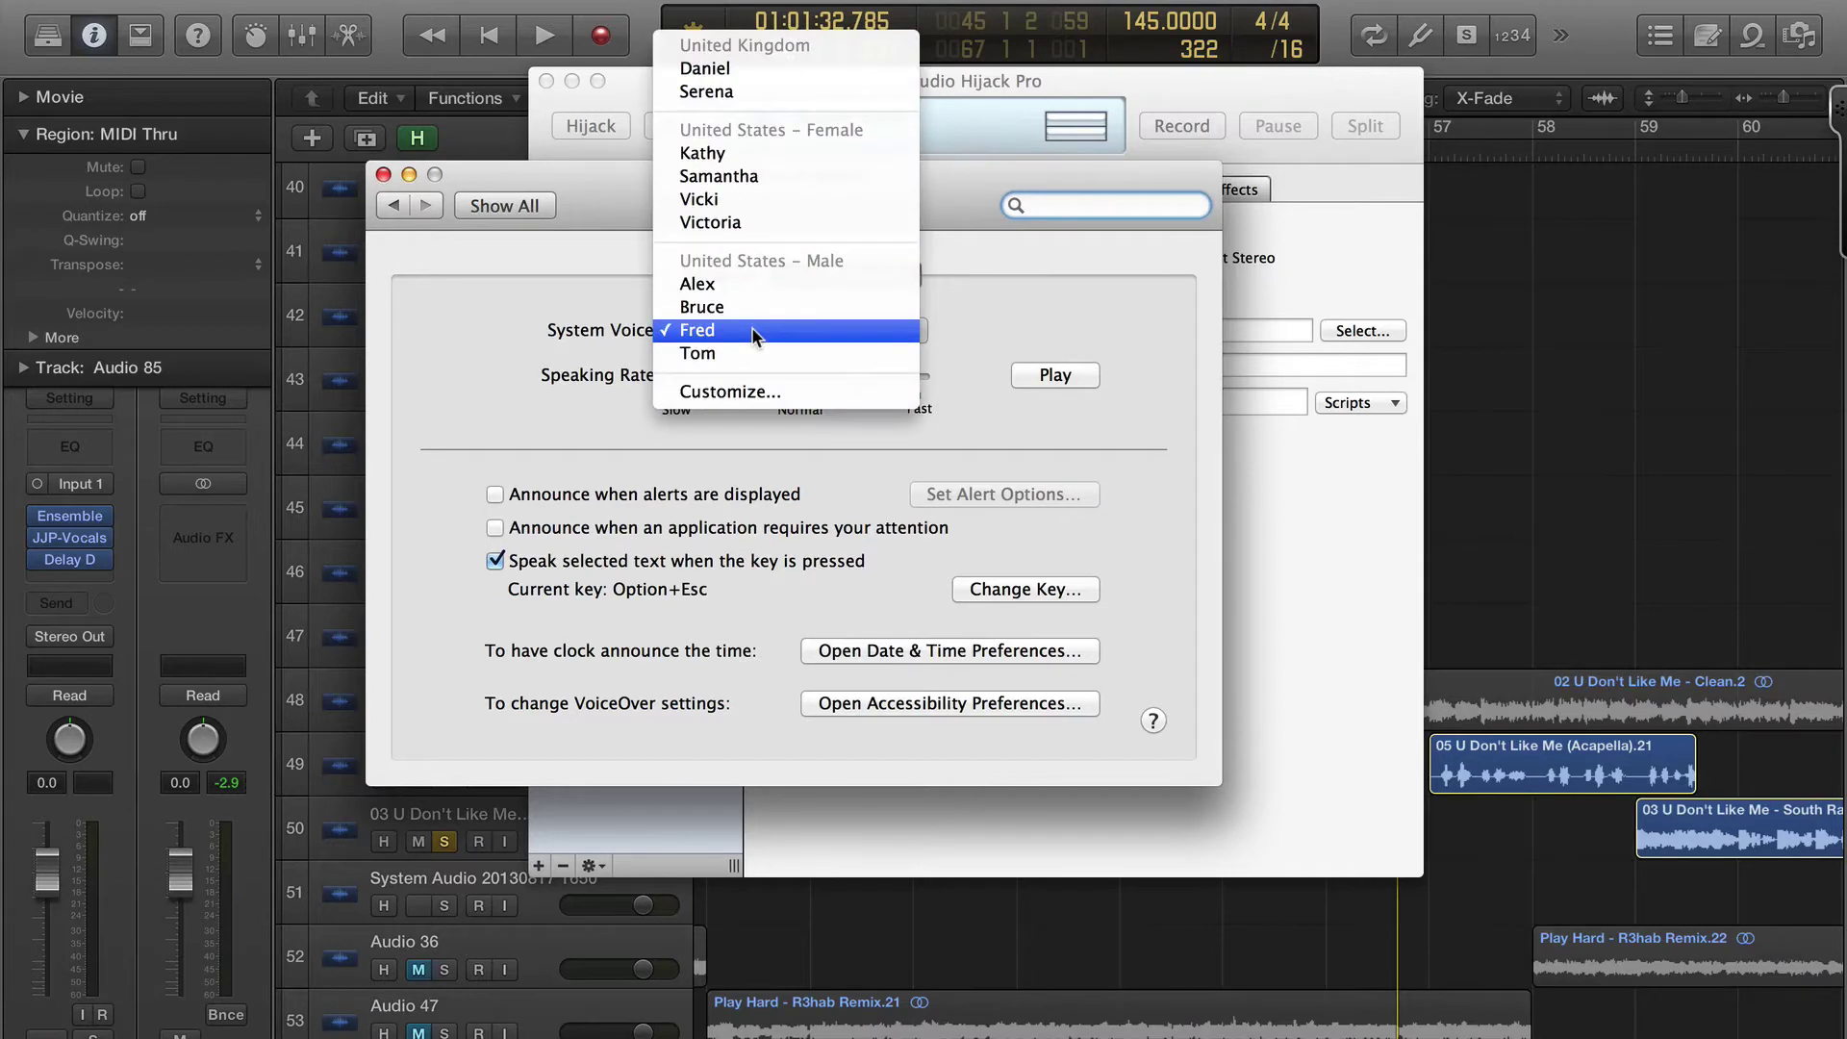
{"action": "left_click", "coordinate": [758, 391]}
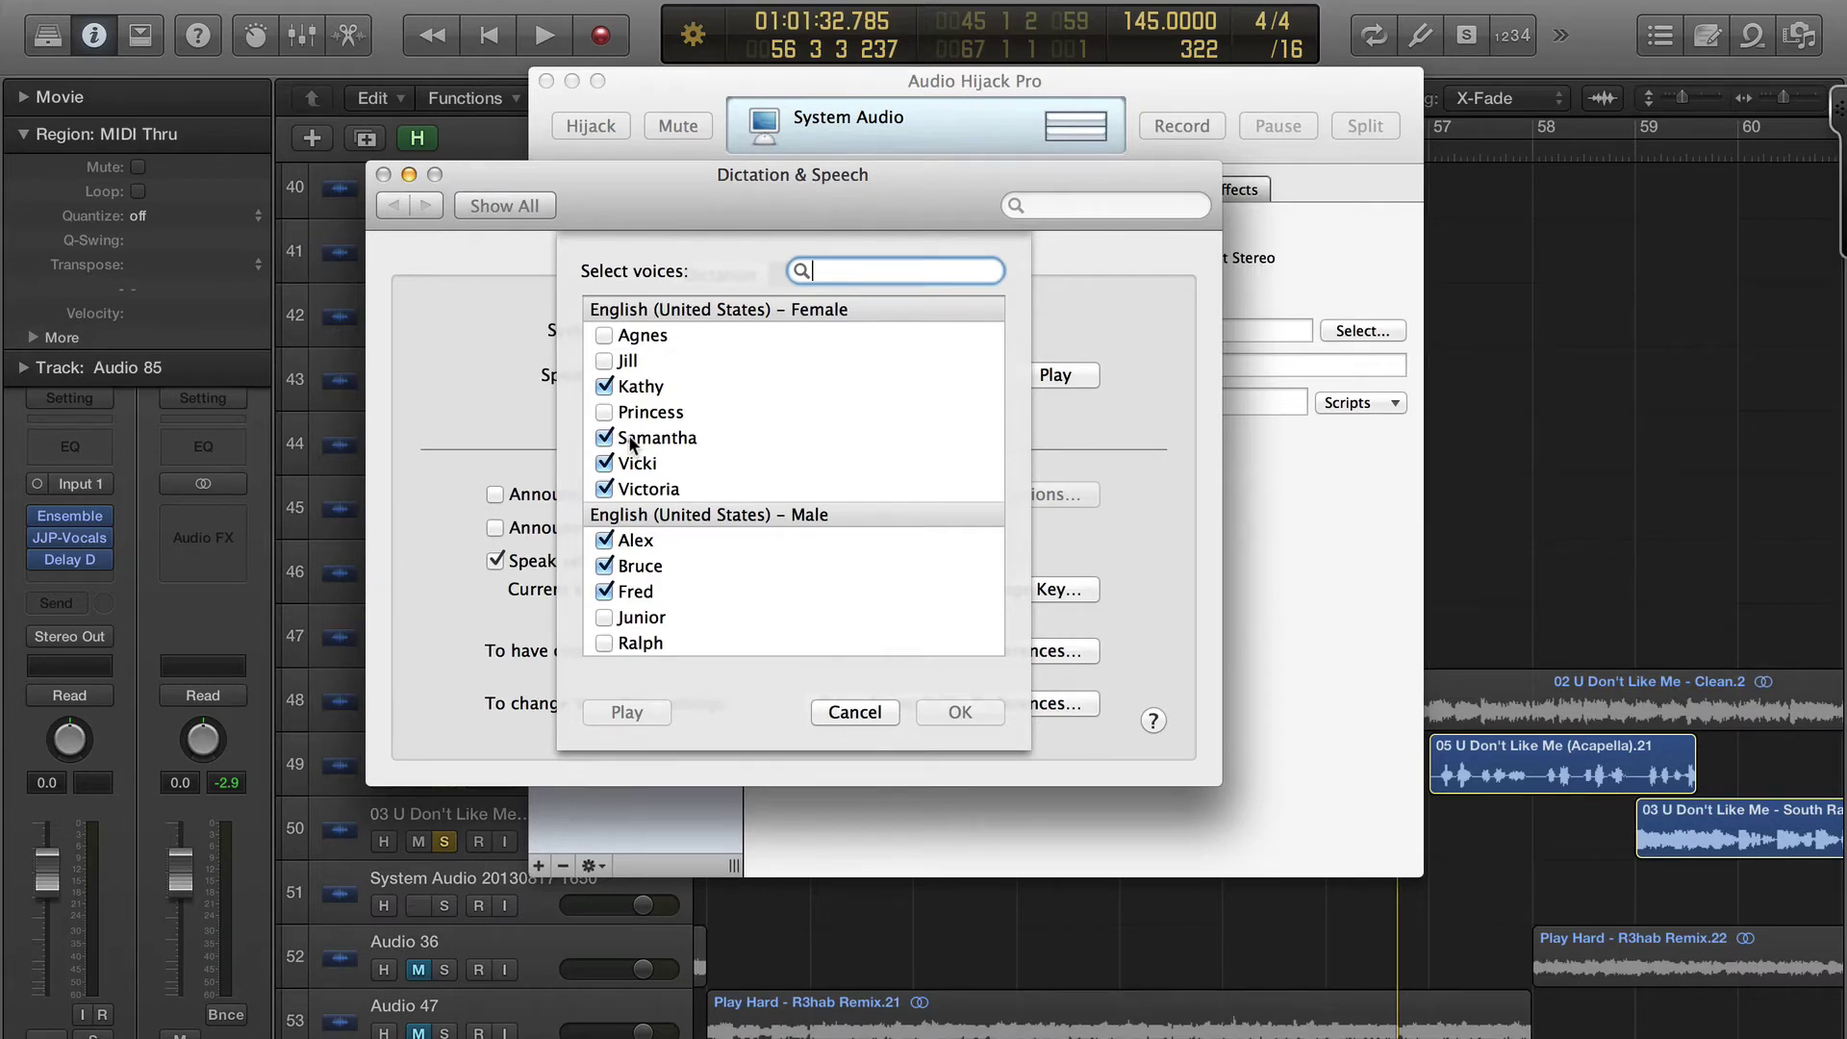
{"action": "left_click", "coordinate": [857, 710]}
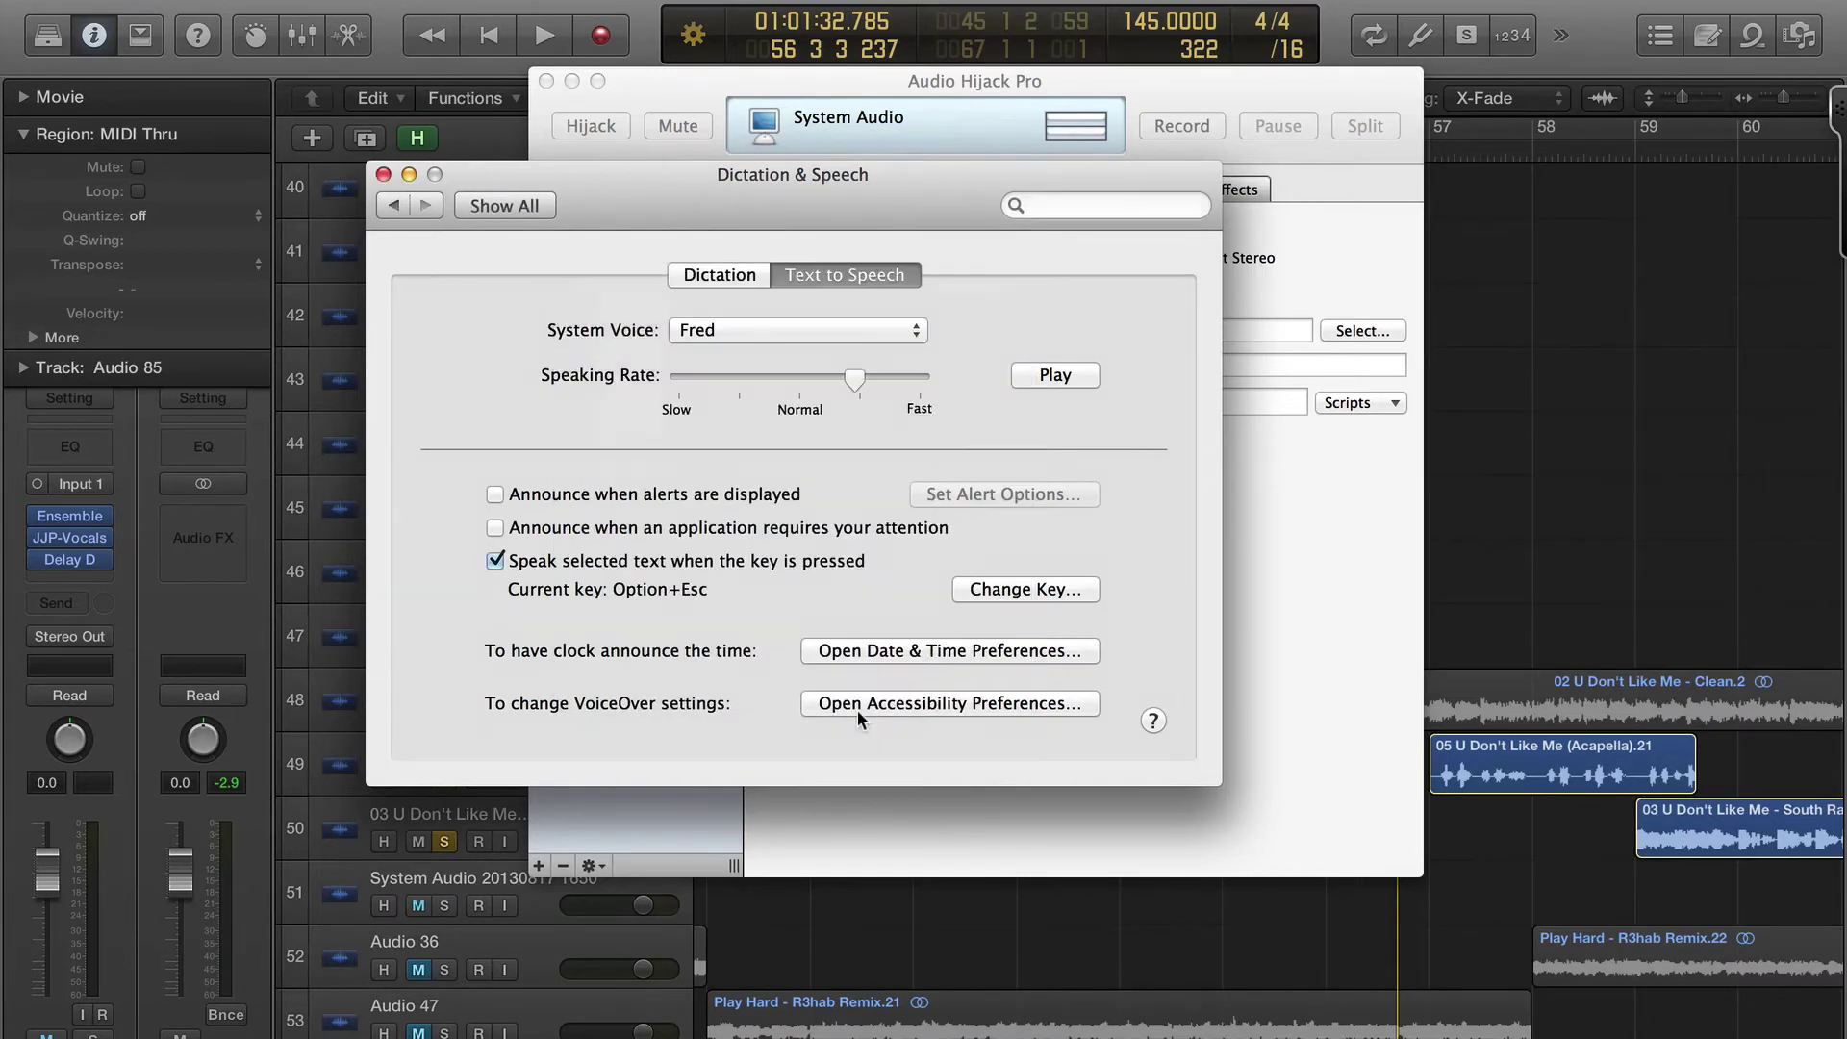
{"action": "left_click", "coordinate": [816, 322]}
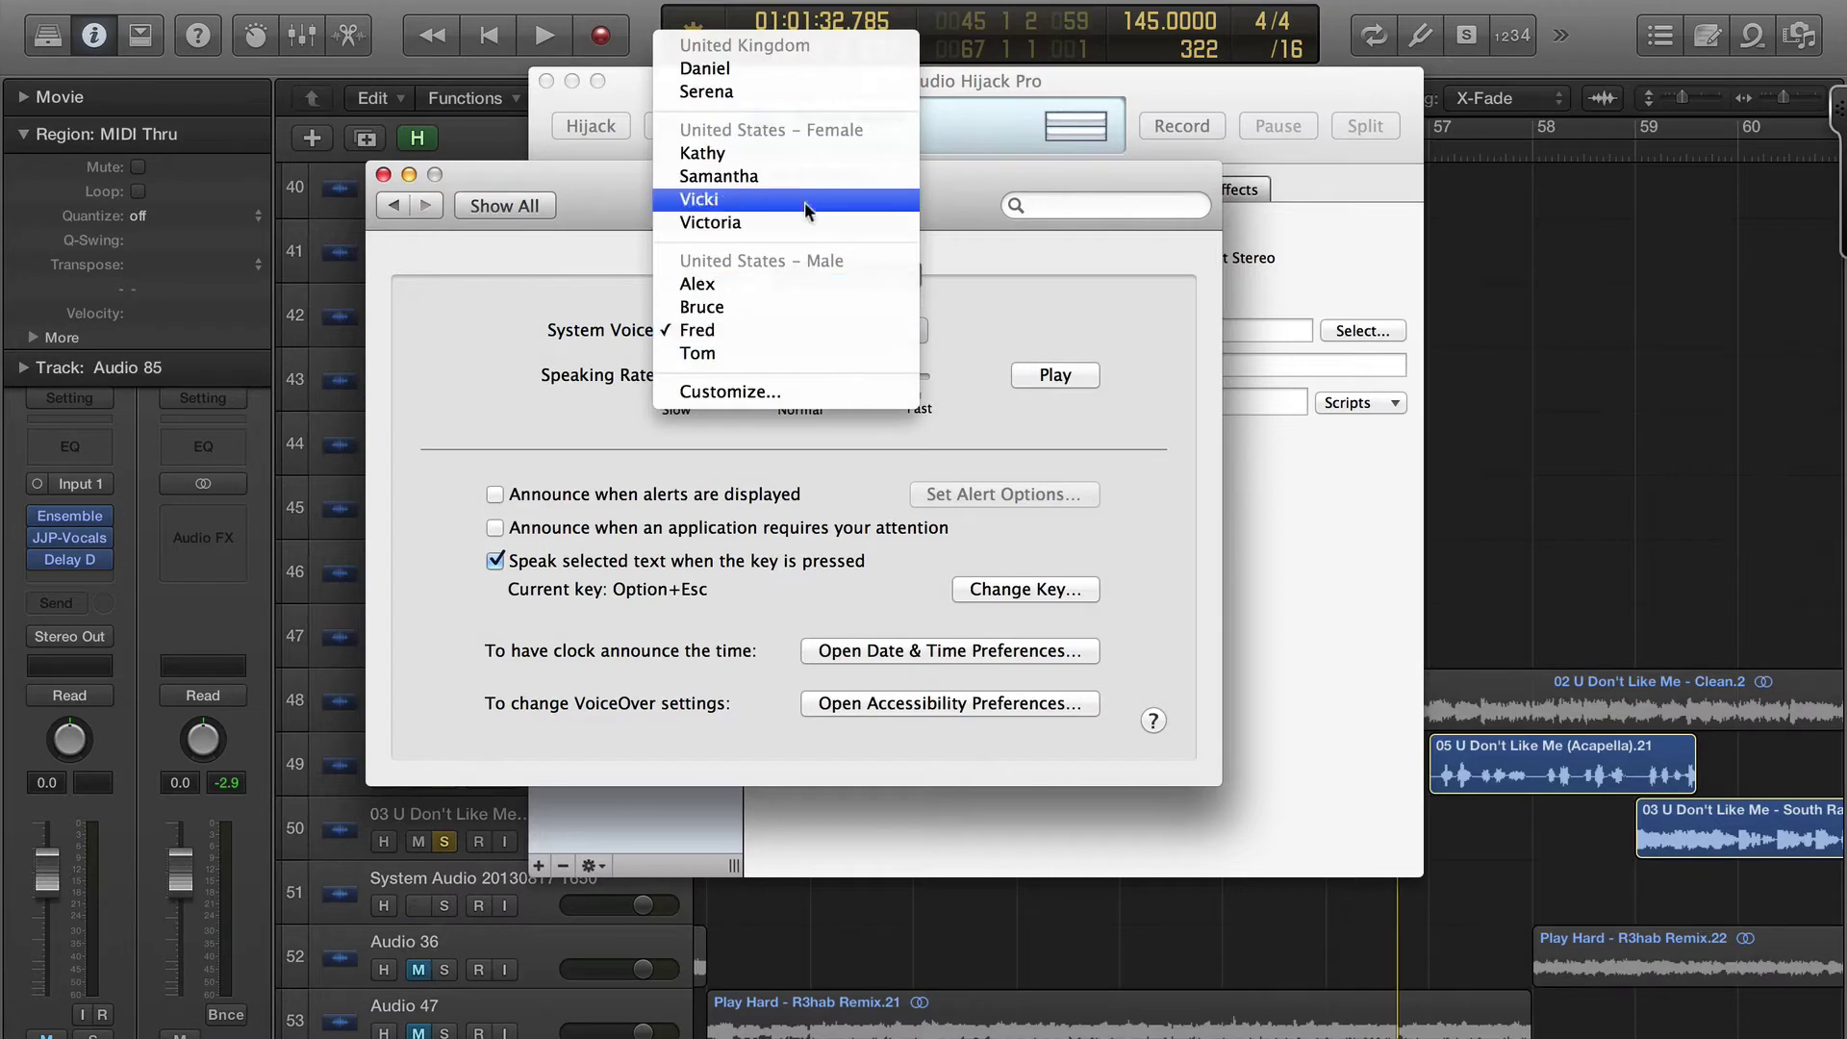
{"action": "key", "text": "Escape"}
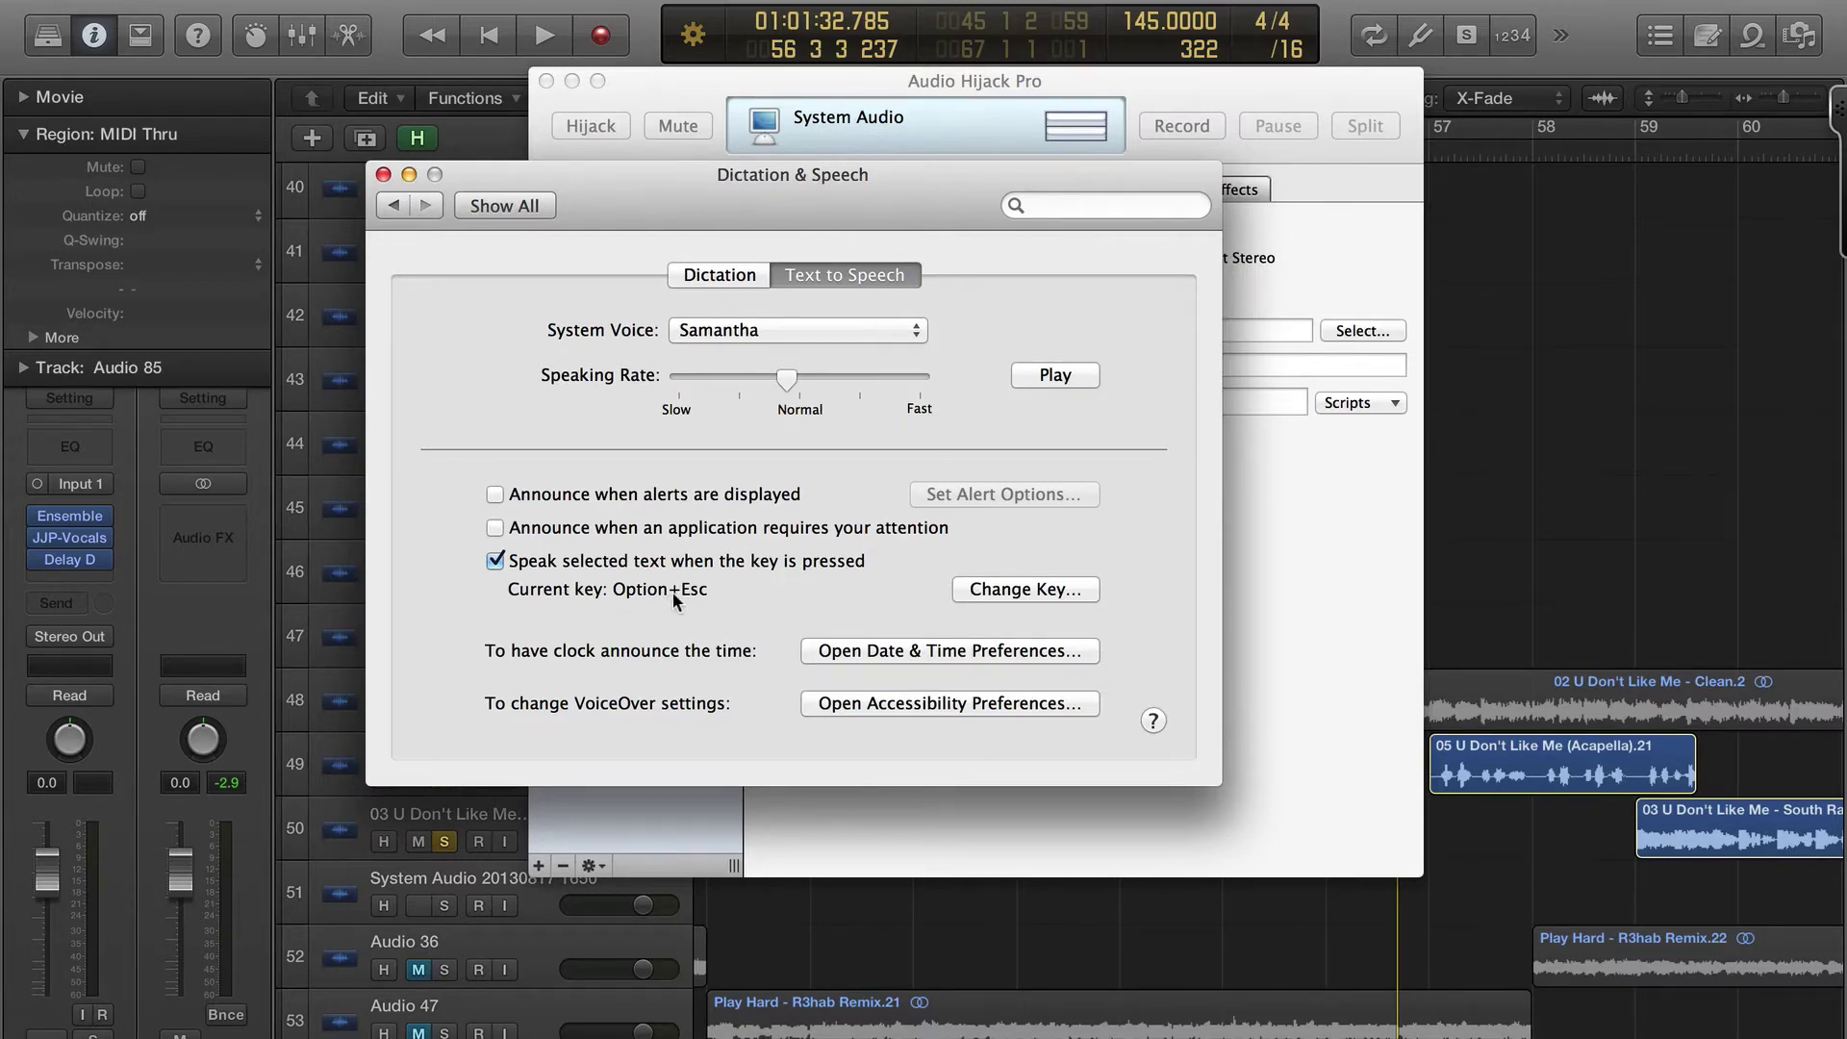
- Launch TextEdit from Alfred by searching 'te'
{"action": "key", "text": "alt+space"}
{"action": "type", "text": "te"}
{"action": "key", "text": "Down"}
{"action": "key", "text": "Return"}
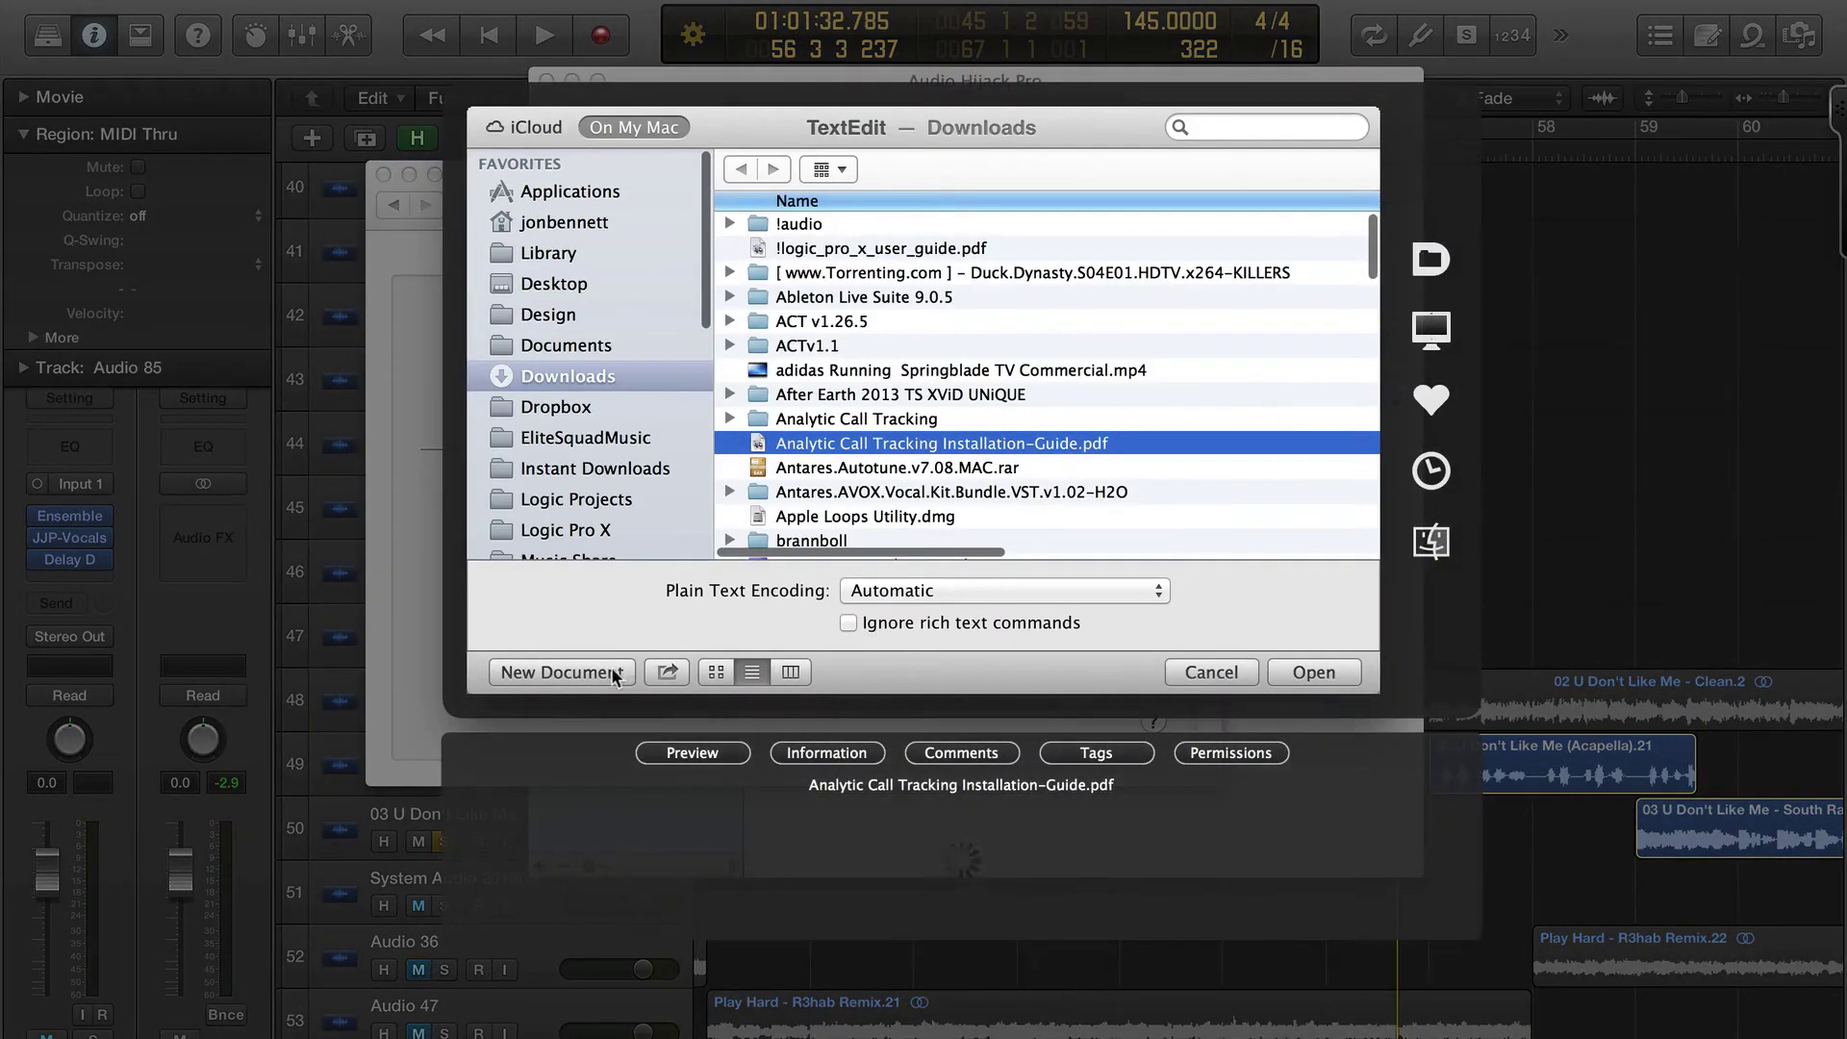
- Create a new document with 'Logic Pro X dot net', select it, and raise the volume to hear it spoken
{"action": "left_click", "coordinate": [610, 671]}
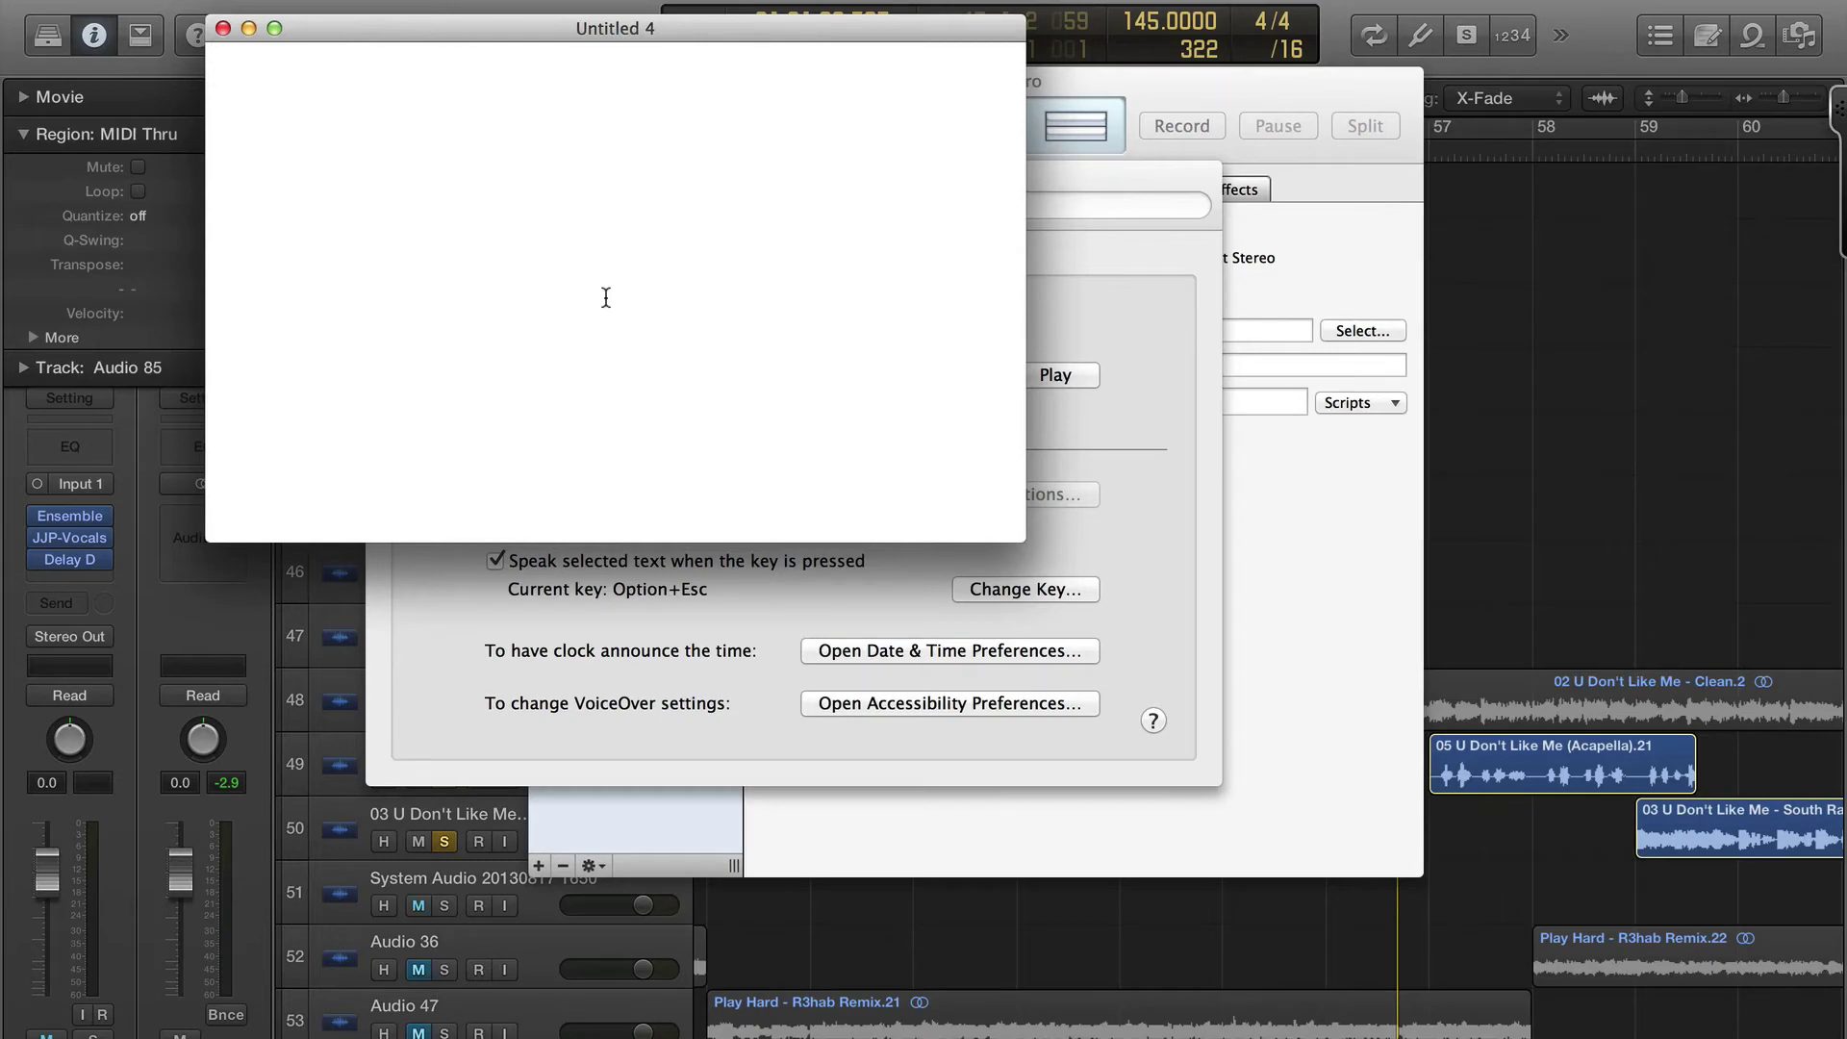
{"action": "type", "text": "Logic Pro"}
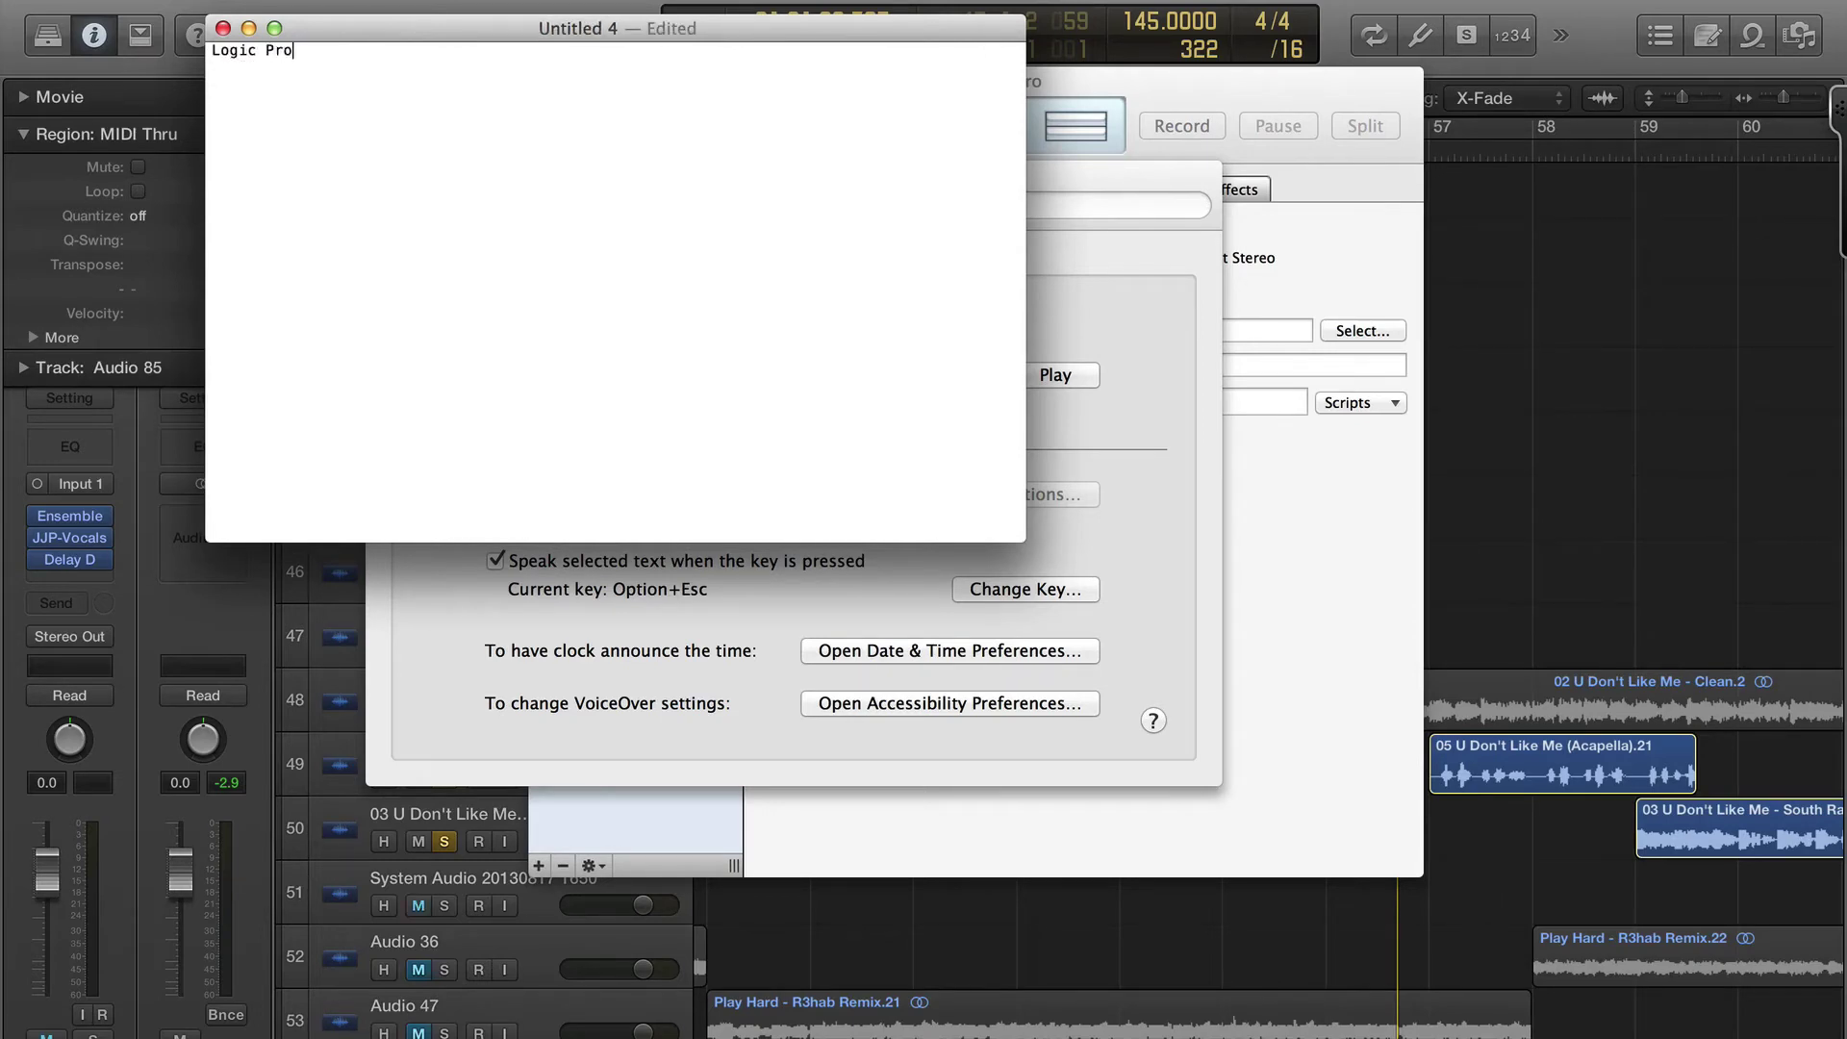
{"action": "type", "text": " X do"}
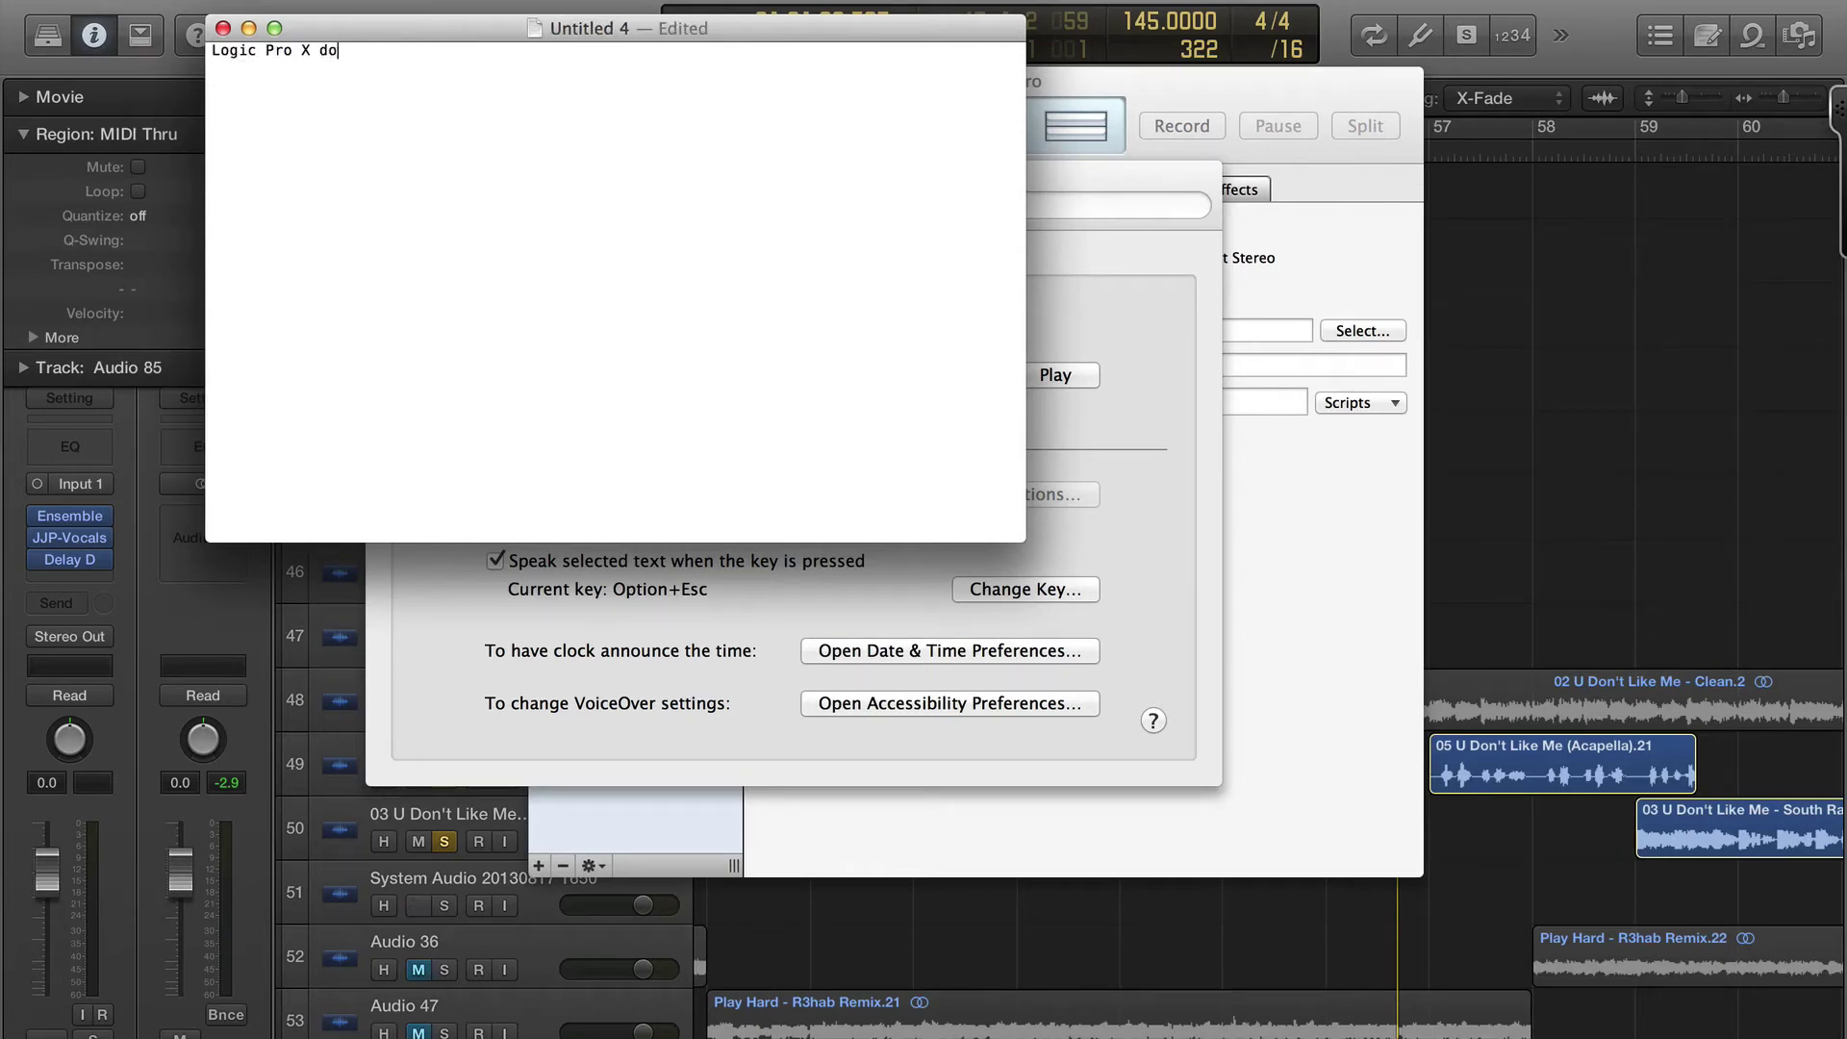
{"action": "type", "text": "t net"}
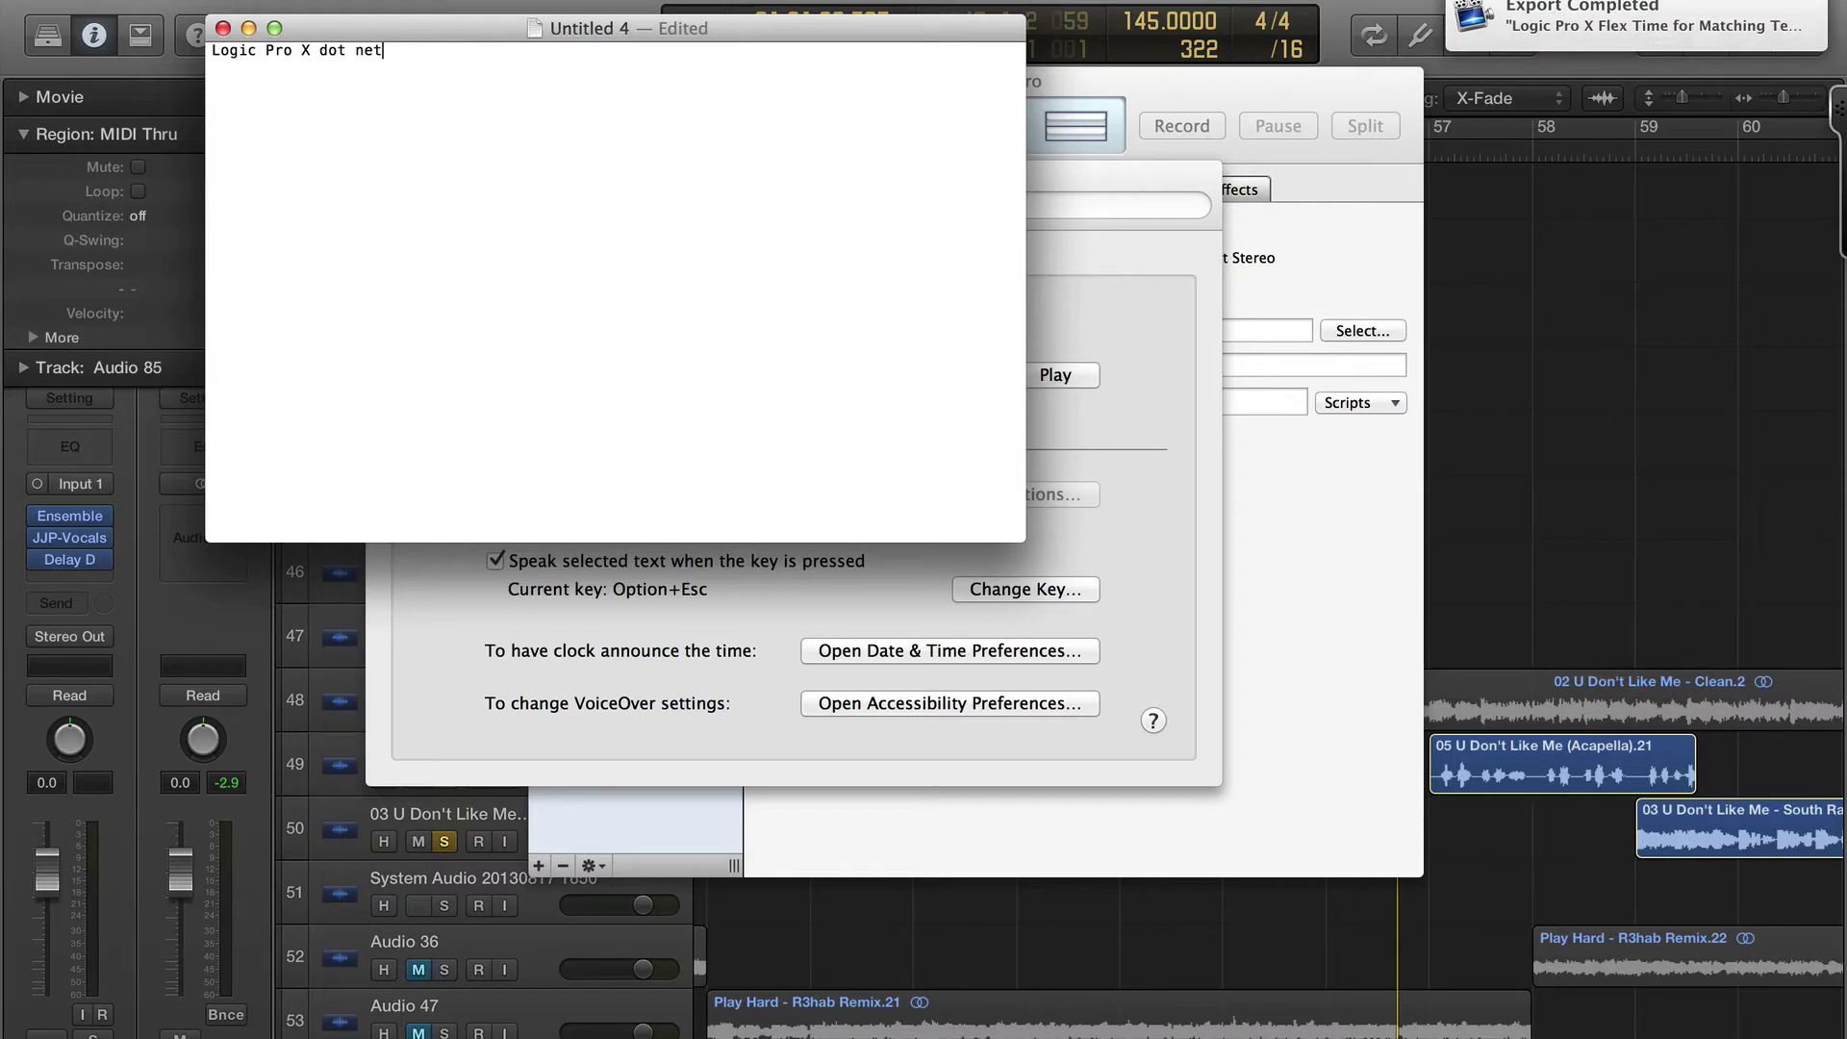
{"action": "left_click", "coordinate": [1641, 29]}
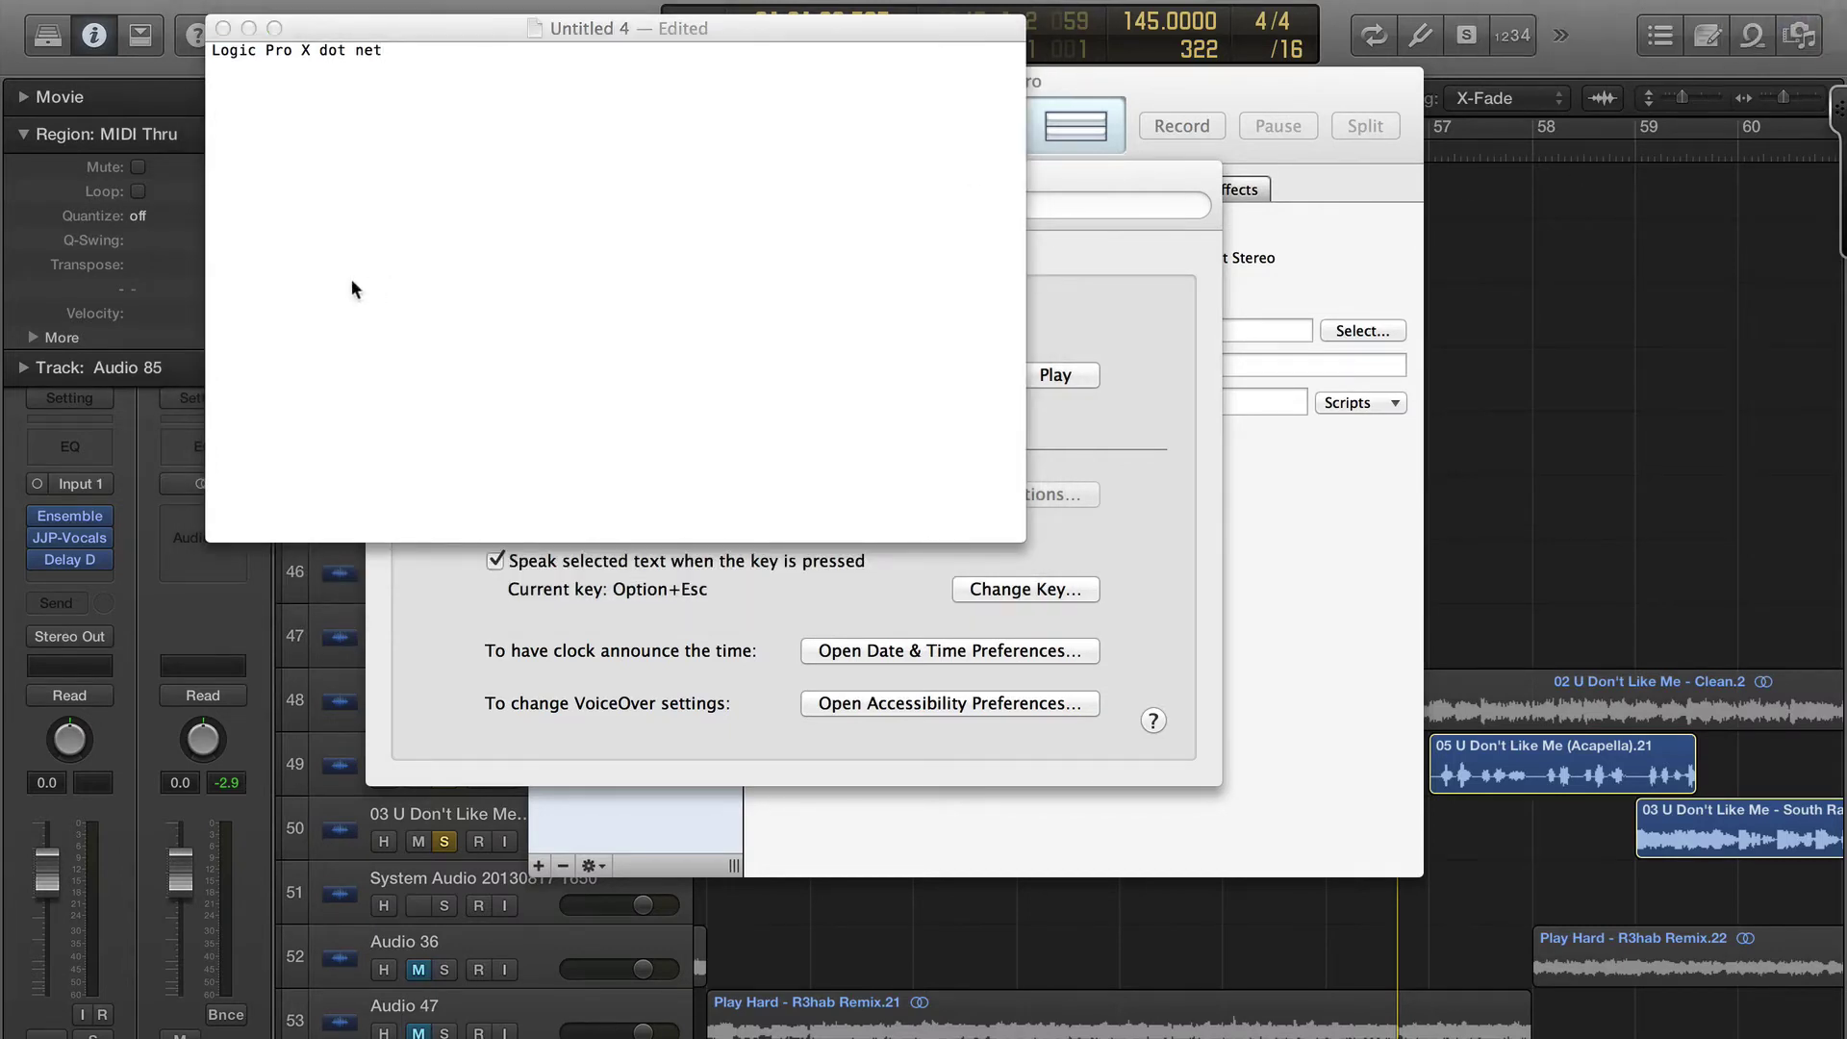
{"action": "left_click", "coordinate": [494, 126]}
{"action": "key", "text": "super+a"}
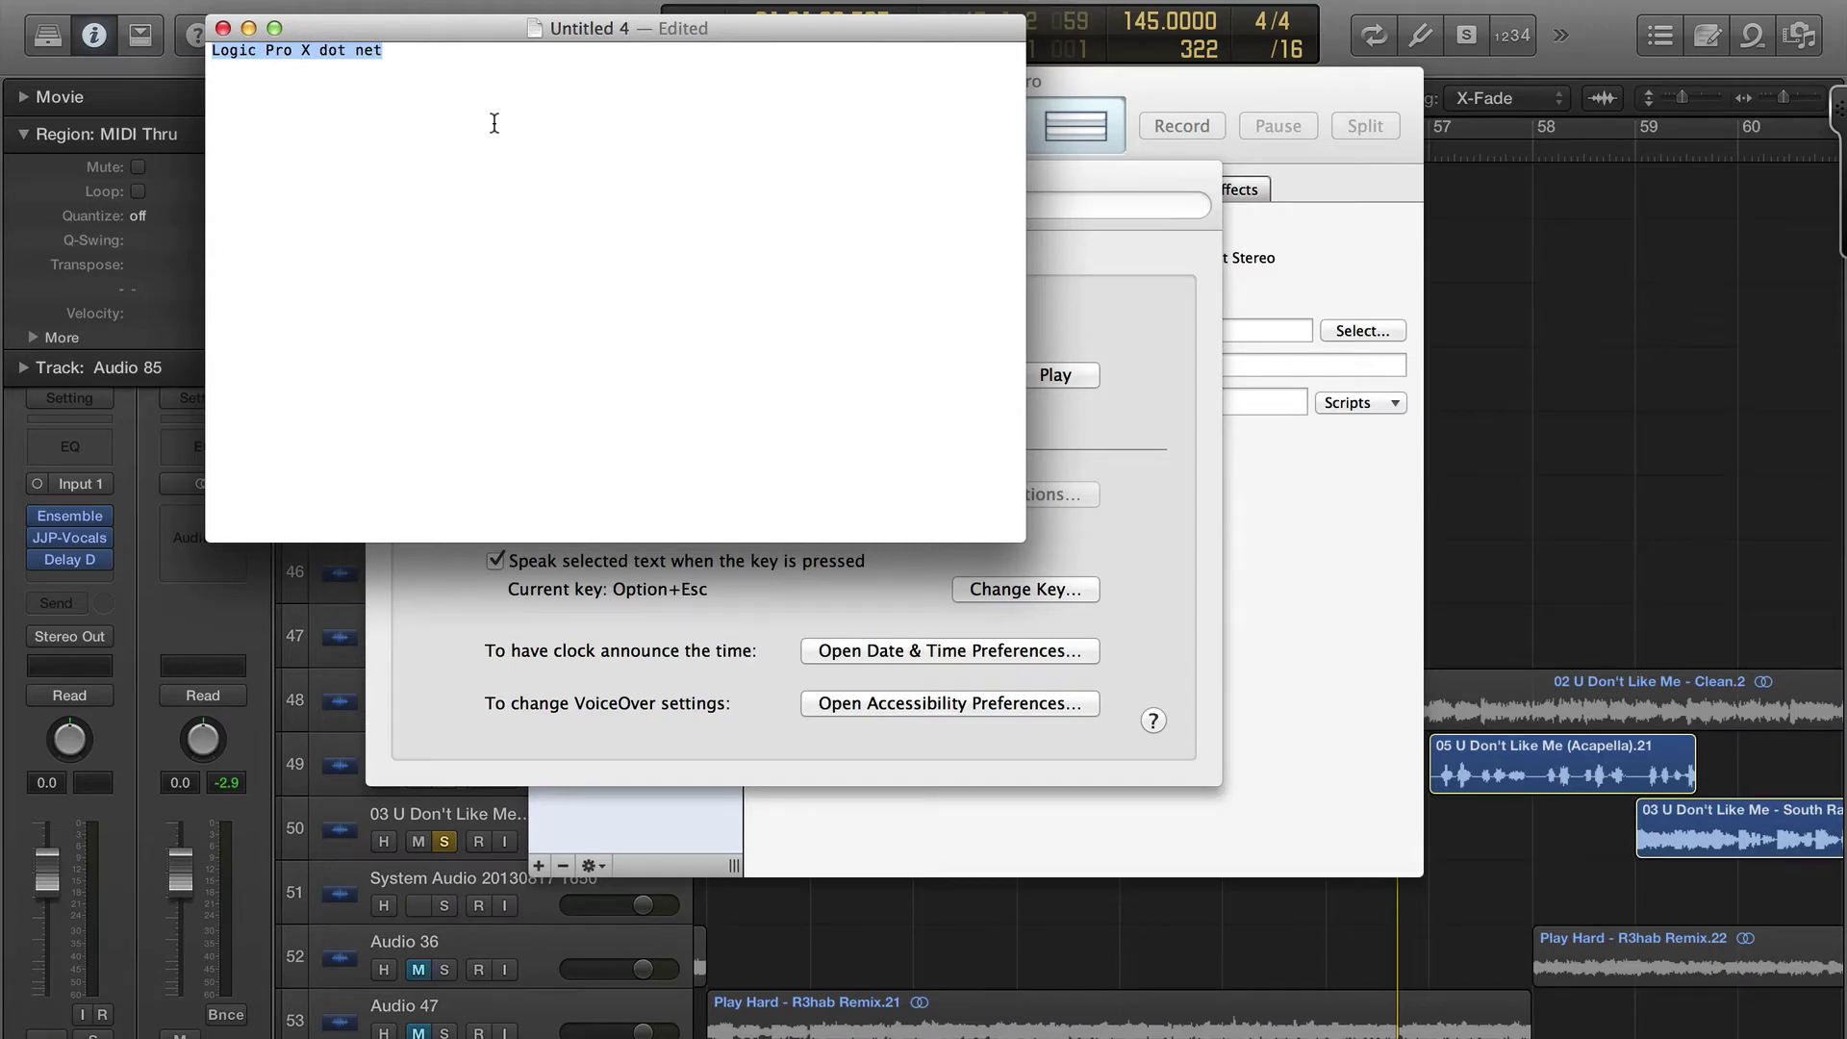
{"action": "key", "text": "XF86AudioRaiseVolume"}
{"action": "key", "text": "XF86AudioRaiseVolume"}
- Punctuate the line to 'Logic Pro,, X,, dot,, net', reselect it, and bring Audio Hijack Pro forward
{"action": "key", "text": "super+Tab"}
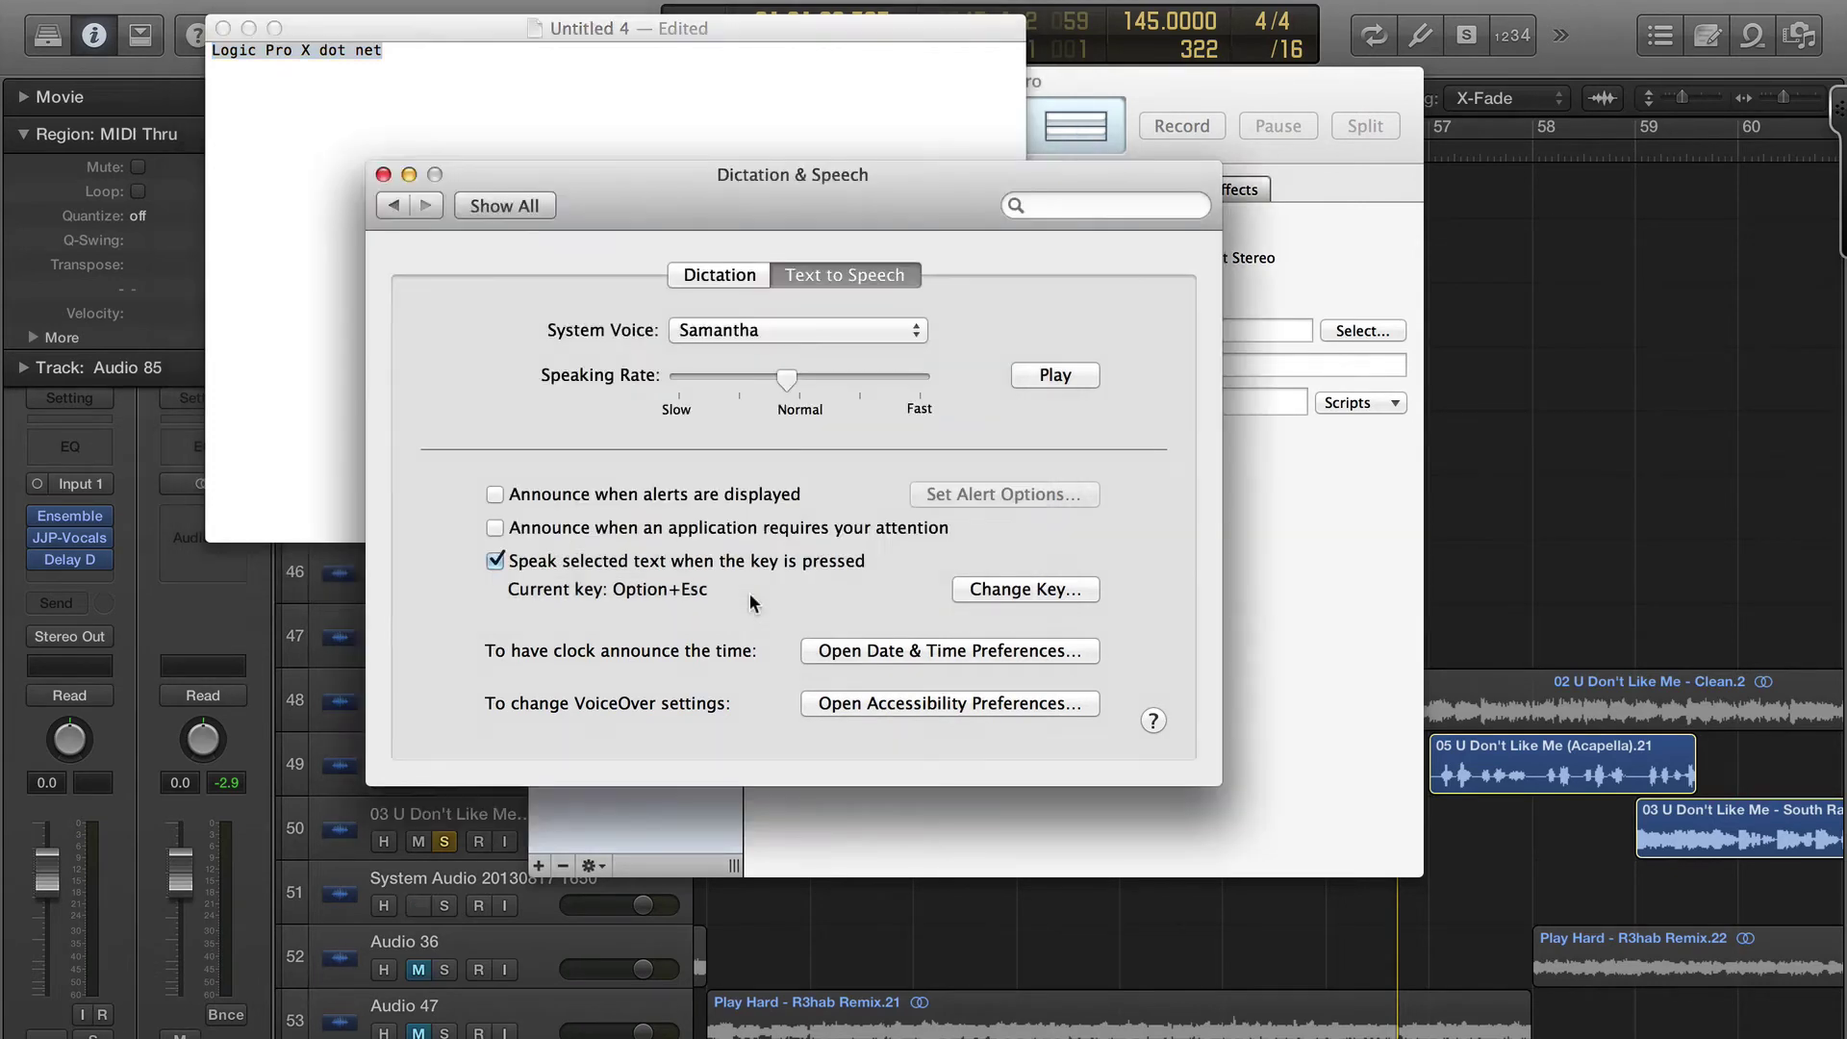
{"action": "left_click", "coordinate": [292, 67]}
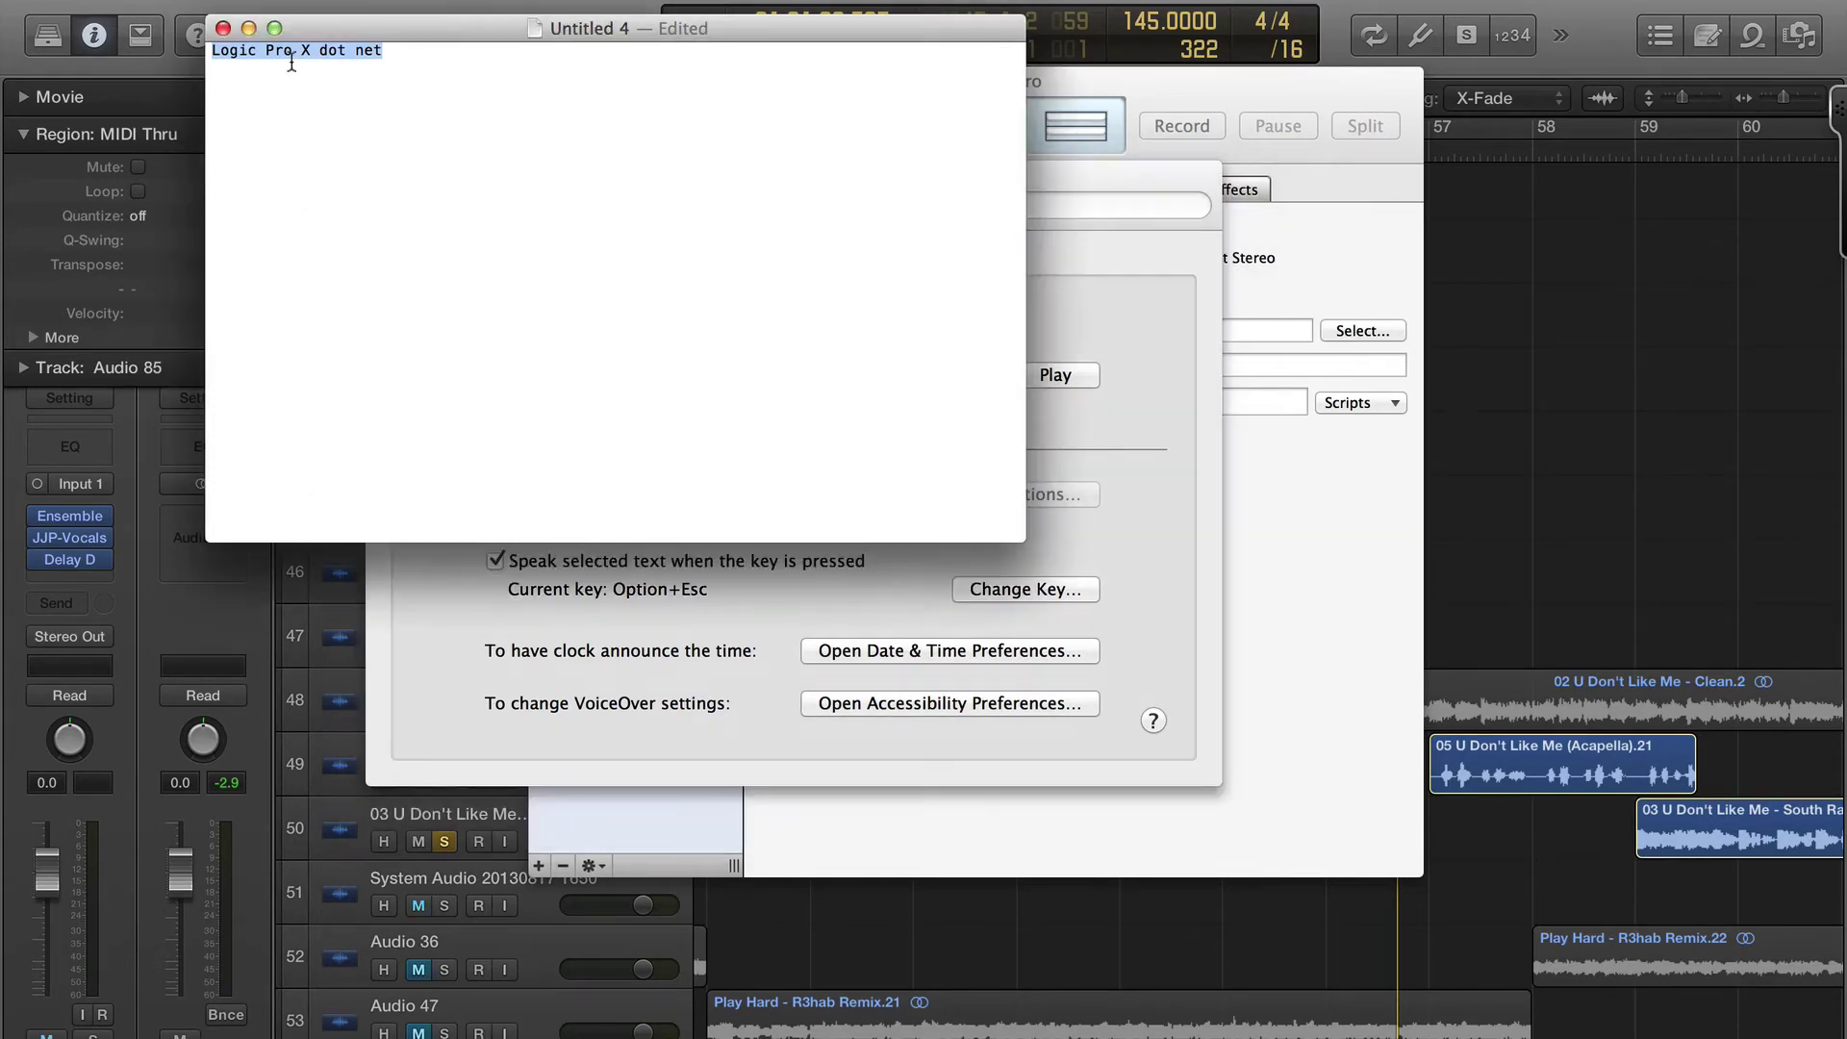
{"action": "key", "text": "Right"}
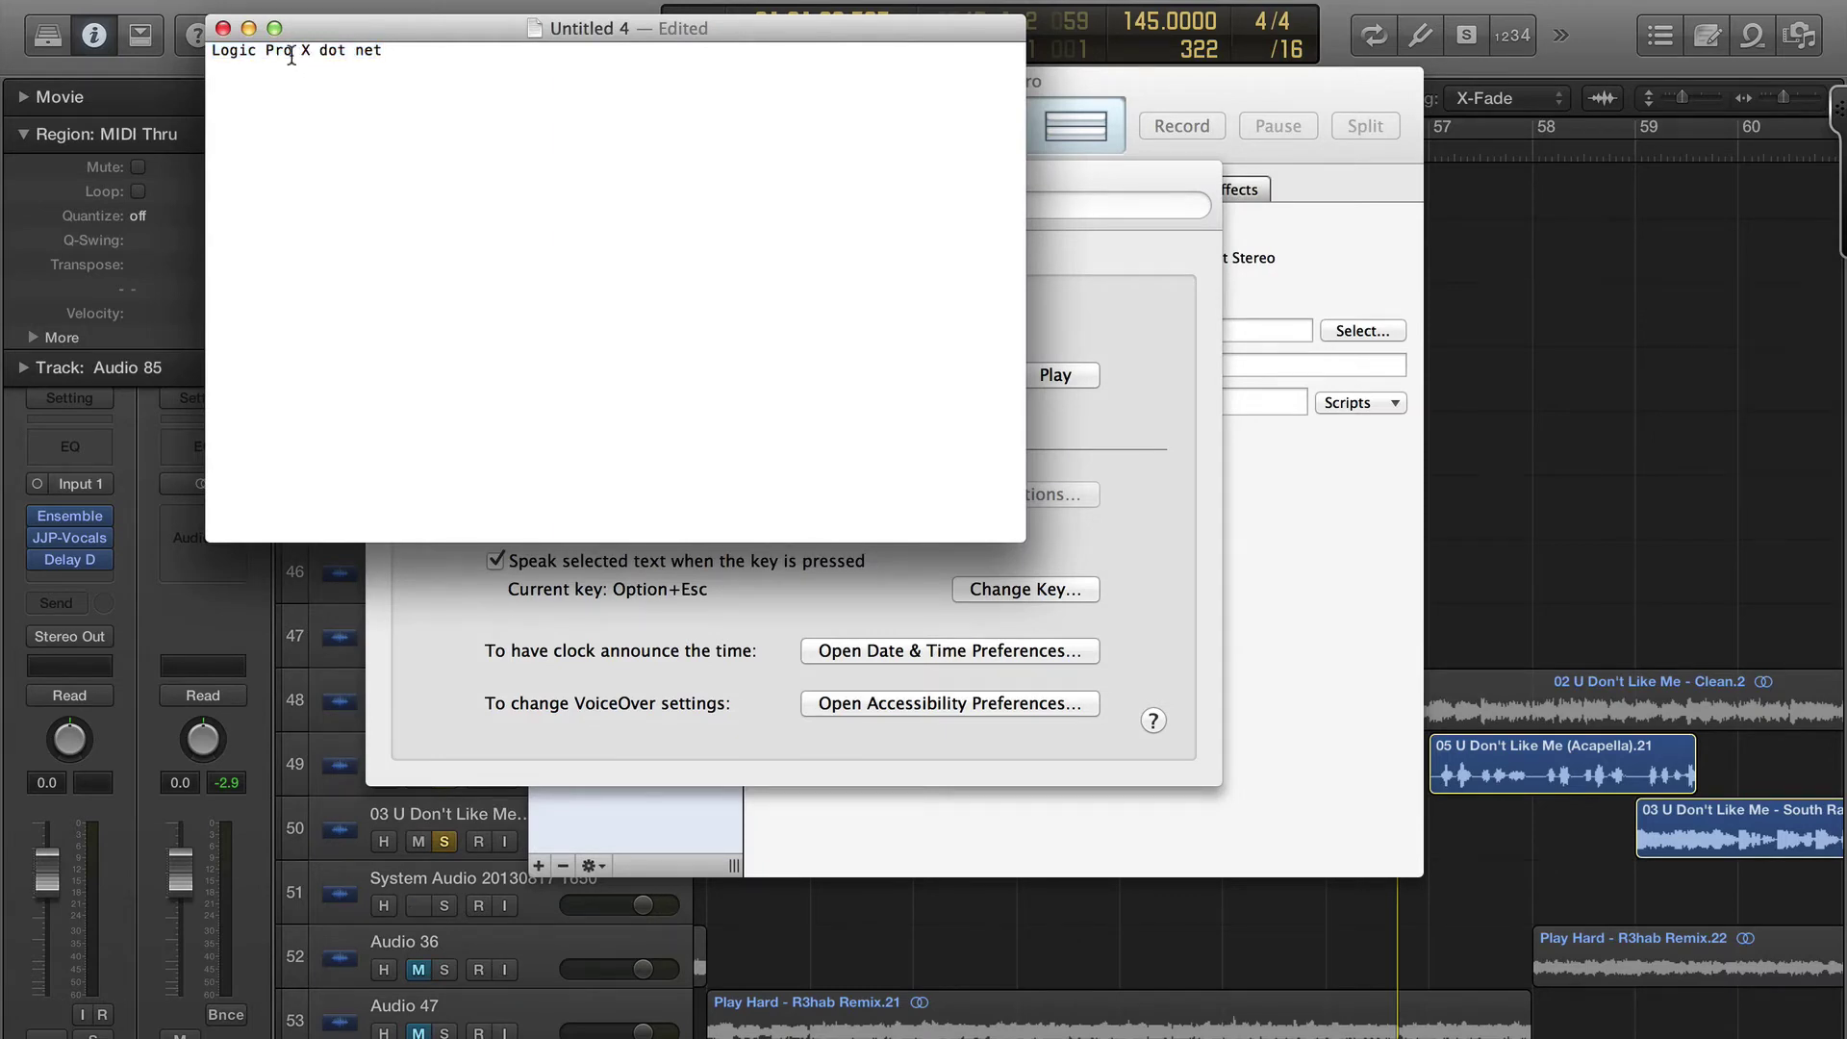
{"action": "left_click", "coordinate": [291, 57]}
{"action": "type", "text": ",,"}
{"action": "key", "text": "Right"}
{"action": "key", "text": "Right"}
{"action": "type", "text": ",, X,,"}
{"action": "key", "text": "super+a"}
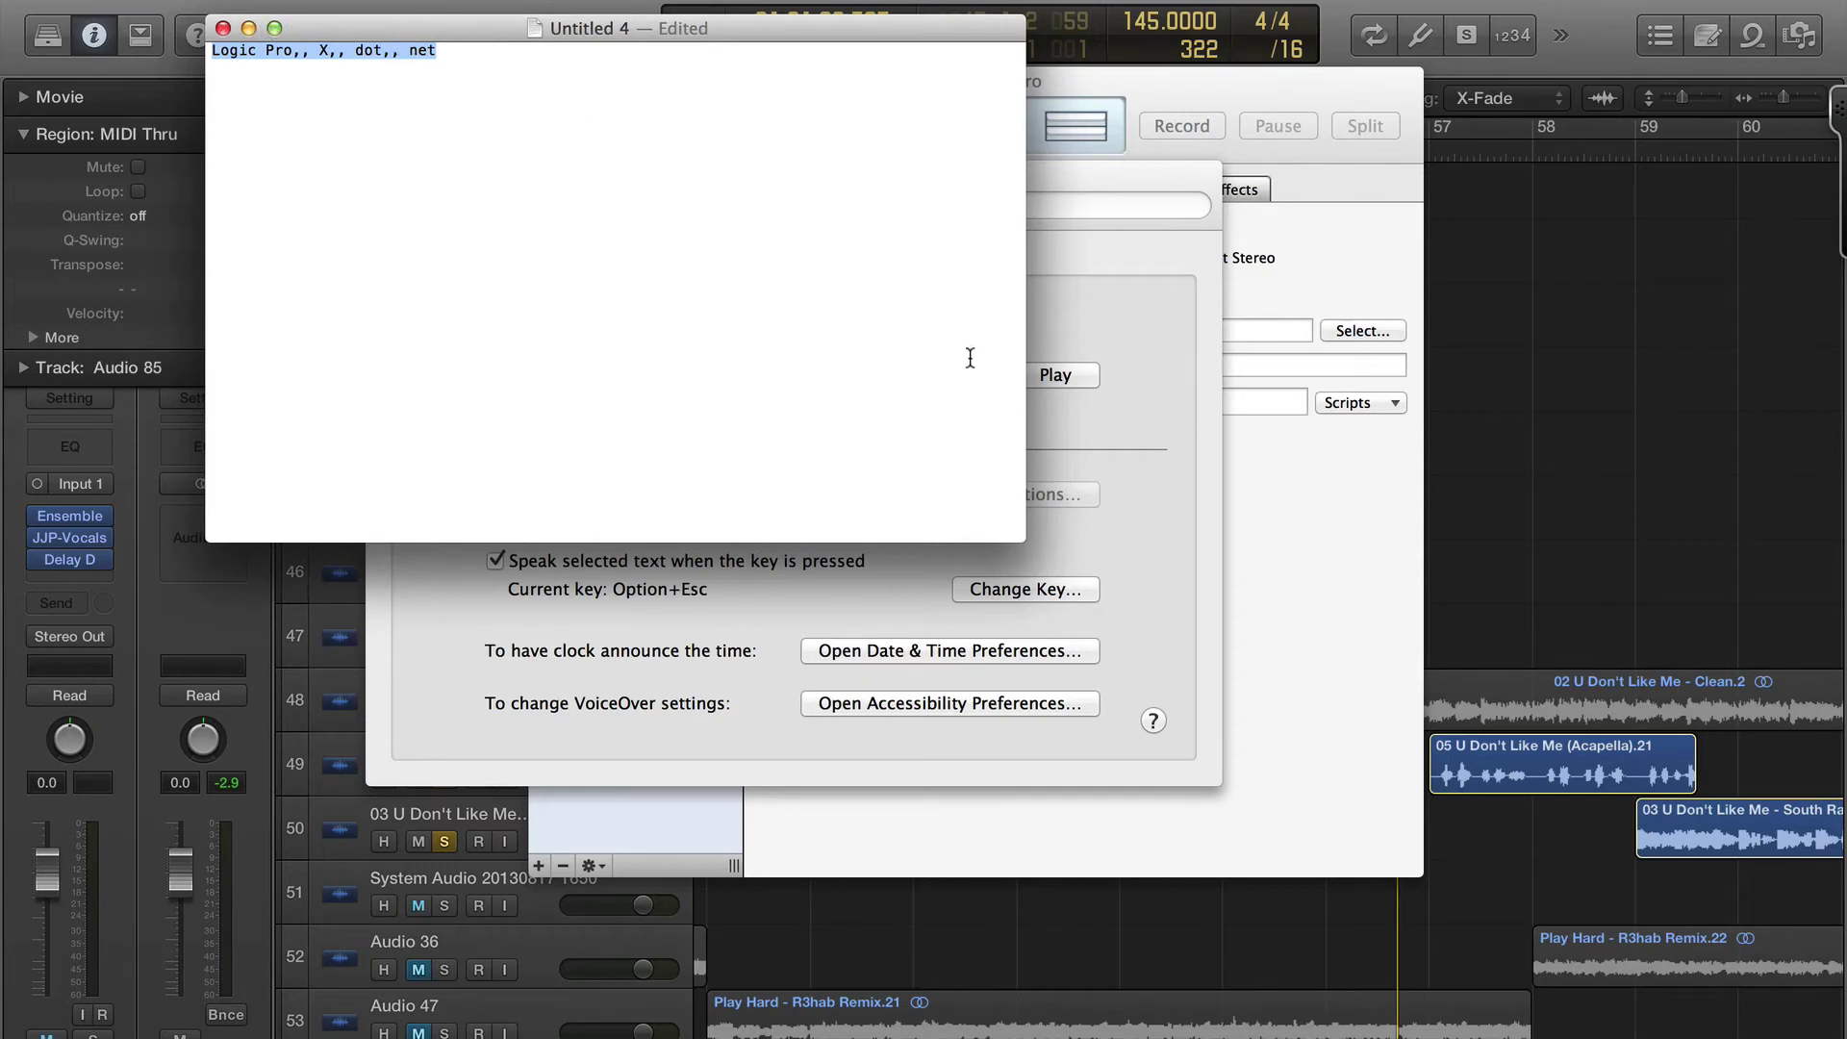
{"action": "left_click", "coordinate": [1266, 484]}
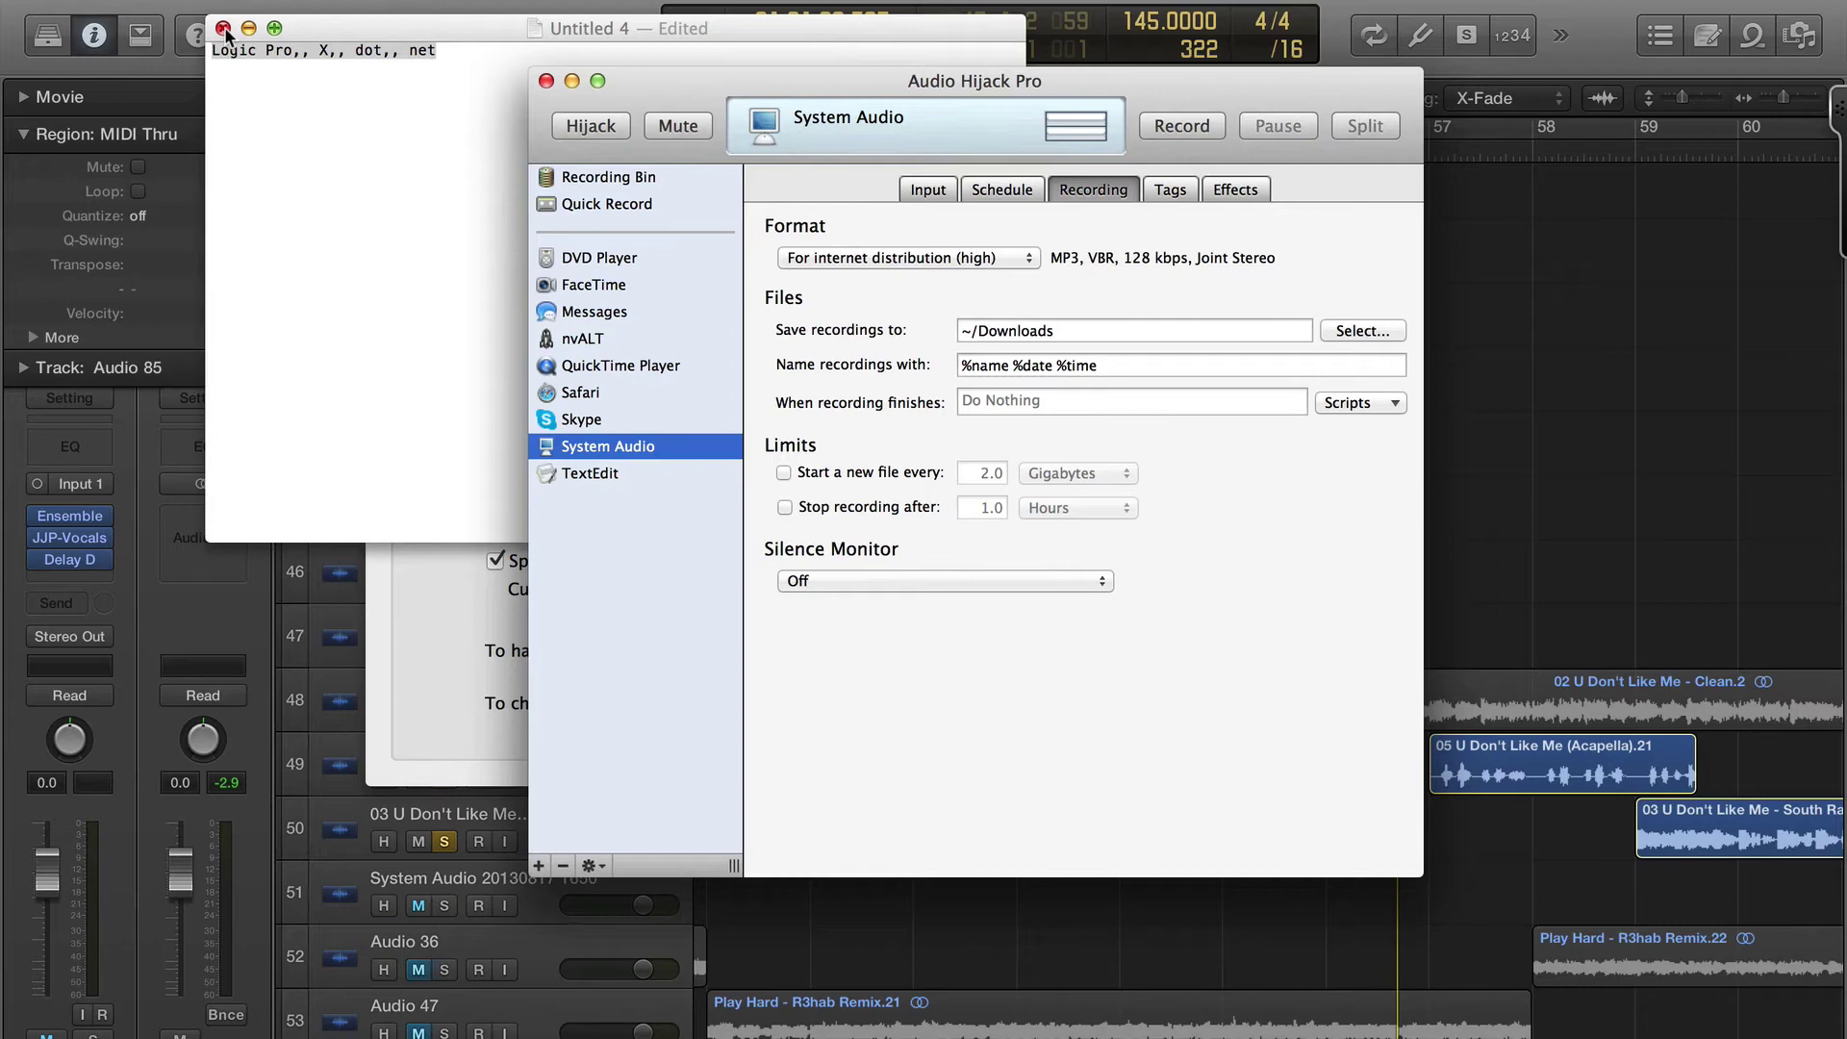
- Close Untitled 4 without saving, then close the Audio Hijack Pro and Dictation & Speech windows
{"action": "left_click", "coordinate": [223, 29]}
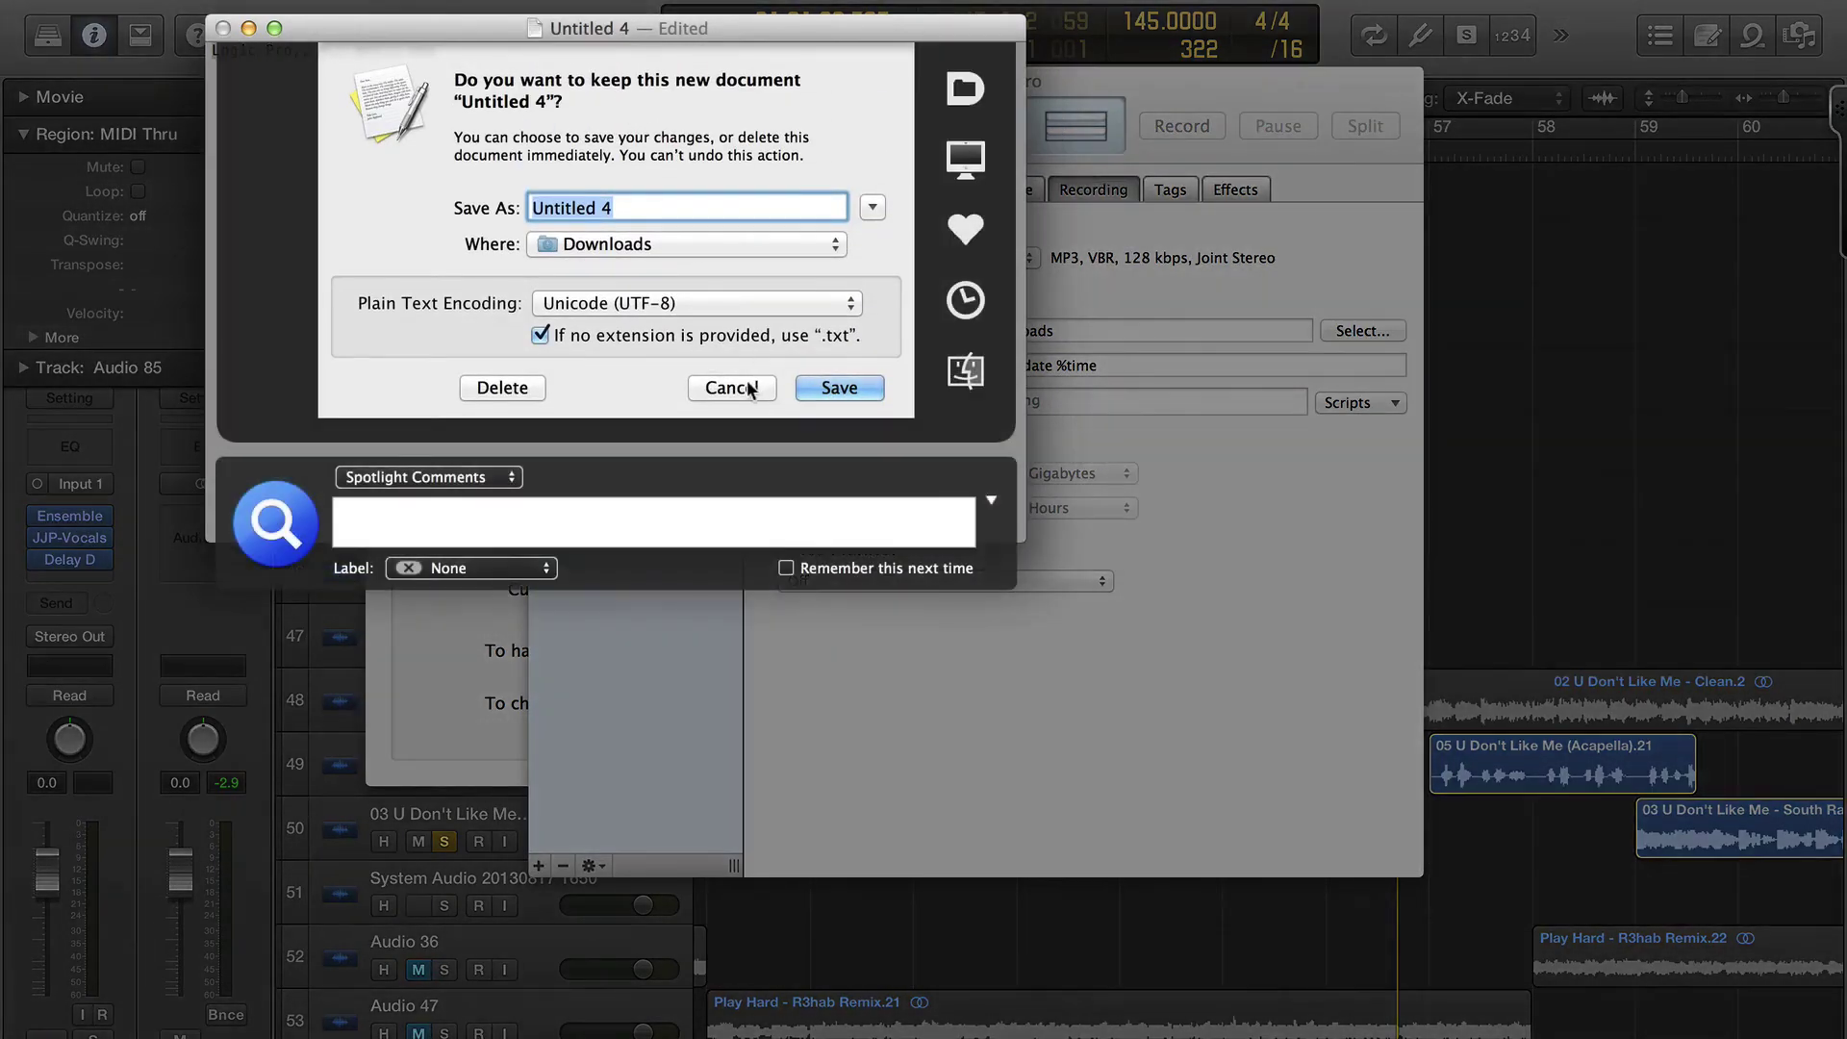
{"action": "left_click", "coordinate": [505, 389]}
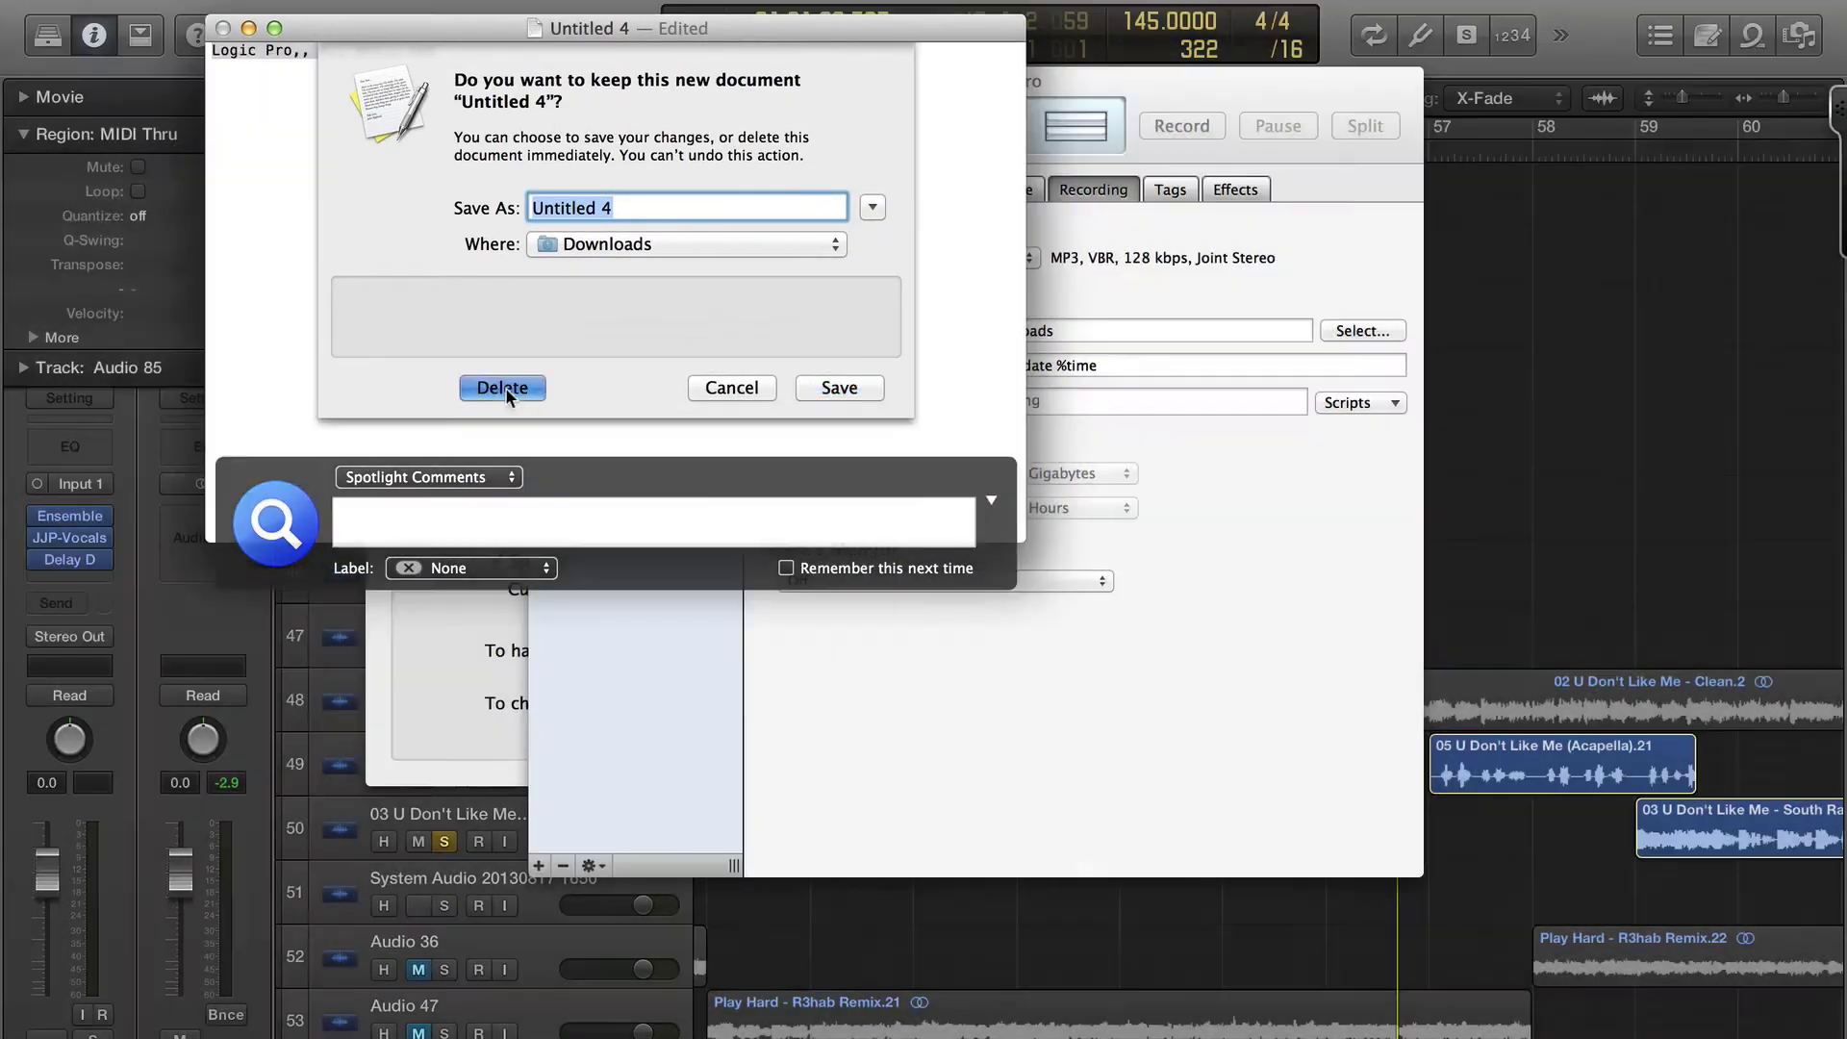
{"action": "left_click", "coordinate": [546, 80]}
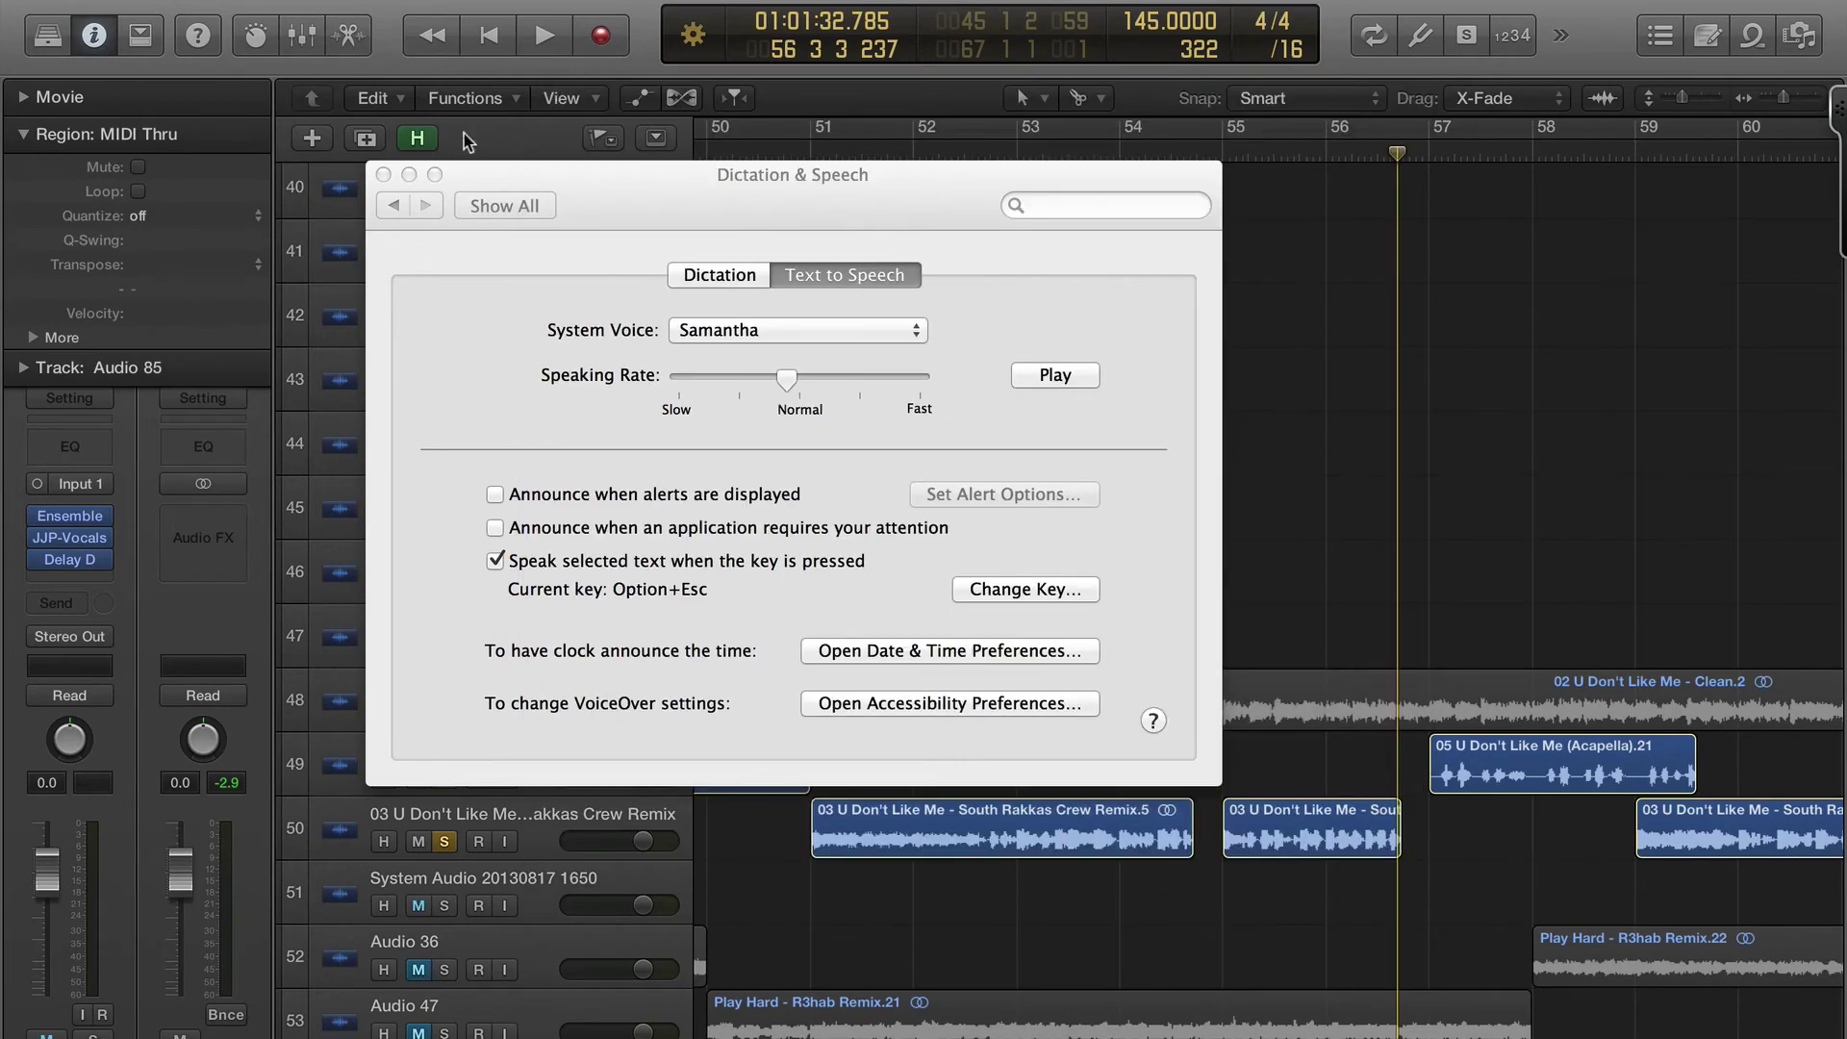
{"action": "left_click", "coordinate": [382, 175]}
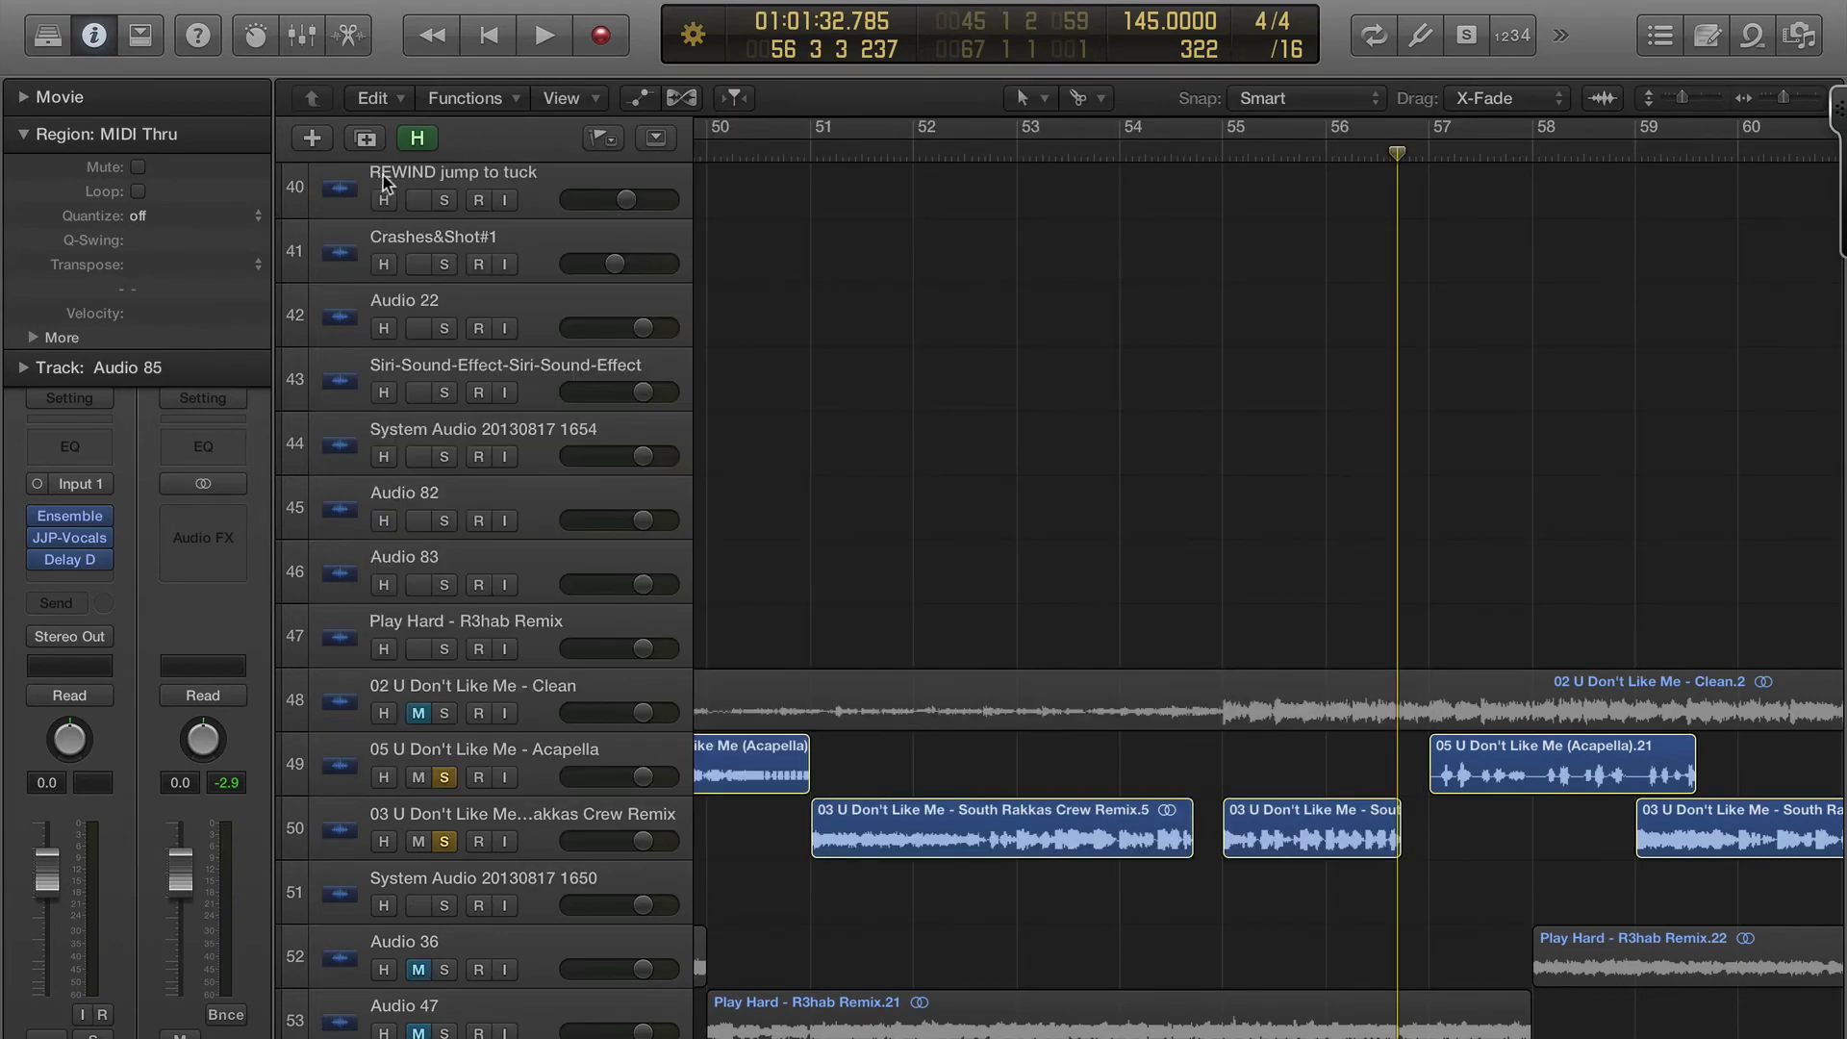
- Unsolo the Acapella and Rakkas Crew Remix tracks
{"action": "left_click", "coordinate": [444, 778]}
{"action": "left_click", "coordinate": [445, 844]}
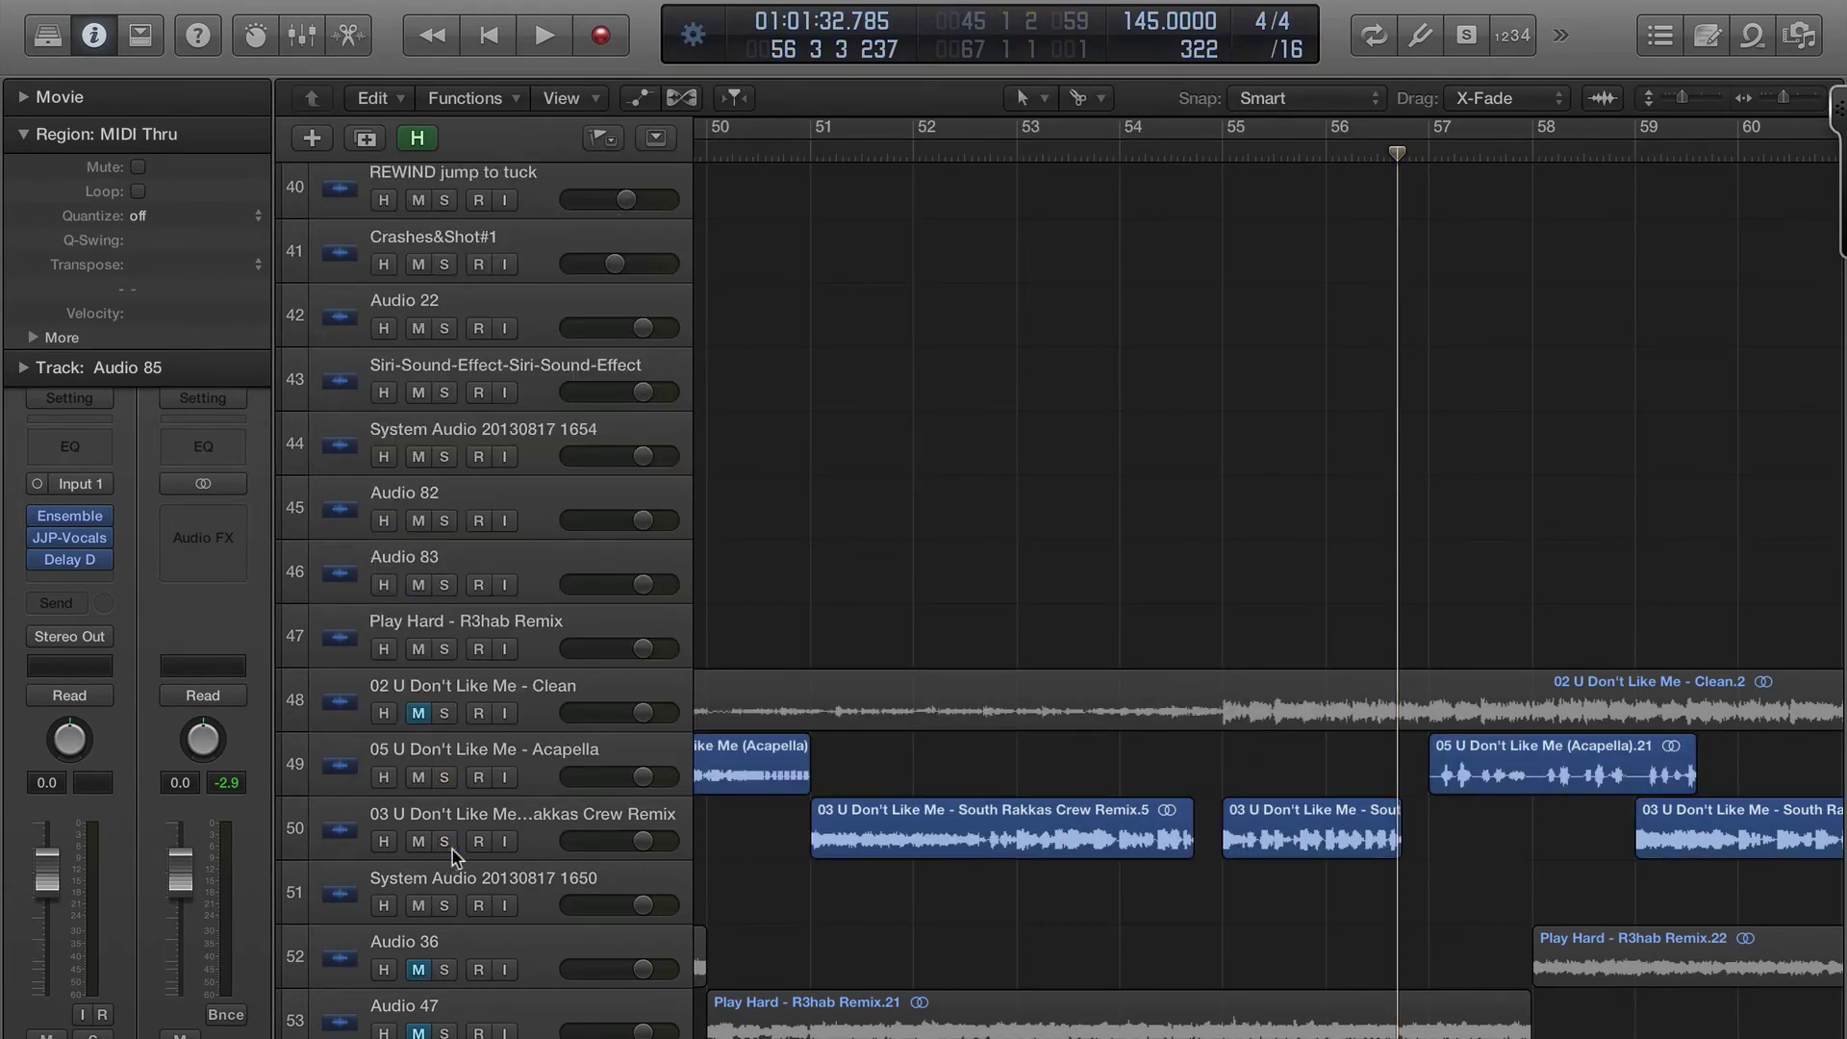
{"action": "scroll", "coordinate": [1011, 790], "scroll_direction": "down", "scroll_amount": 5}
{"action": "scroll", "coordinate": [1005, 785], "scroll_direction": "up", "scroll_amount": 2}
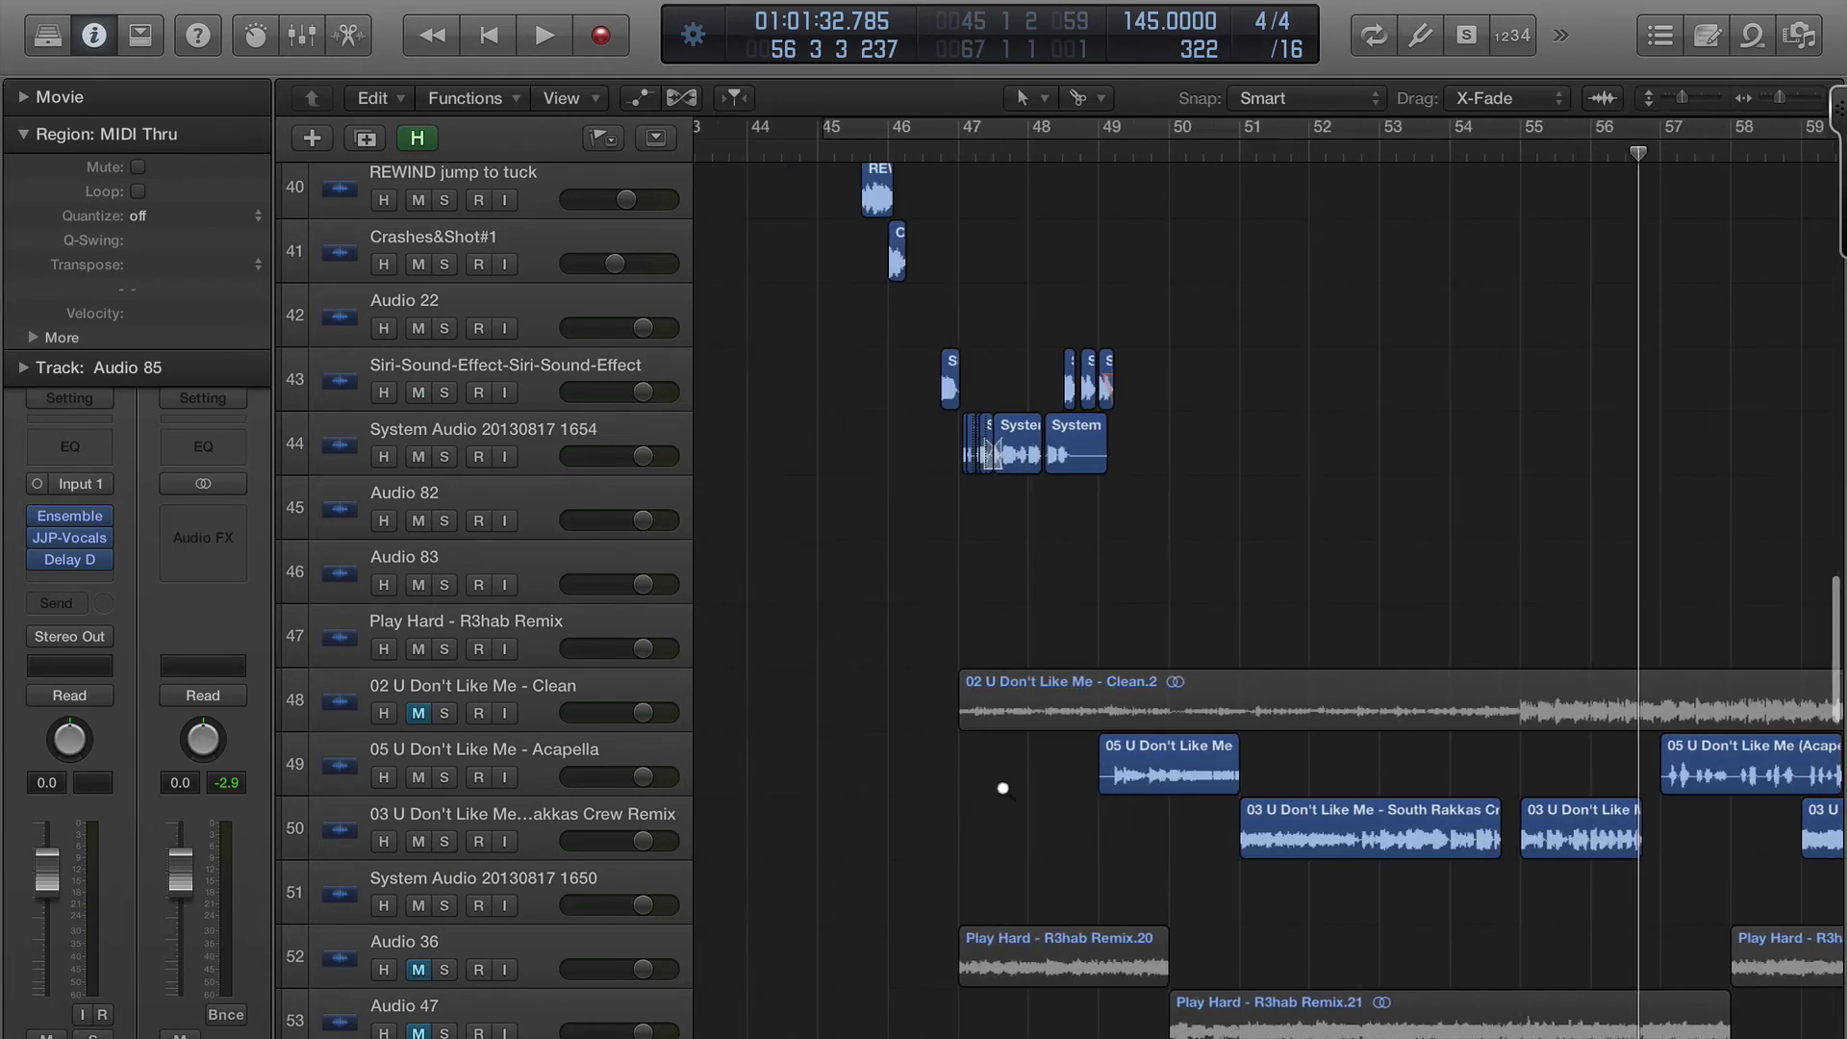
- Play from about bar 46 and zoom the arrangement out to show more bars and tracks
{"action": "left_click", "coordinate": [811, 149]}
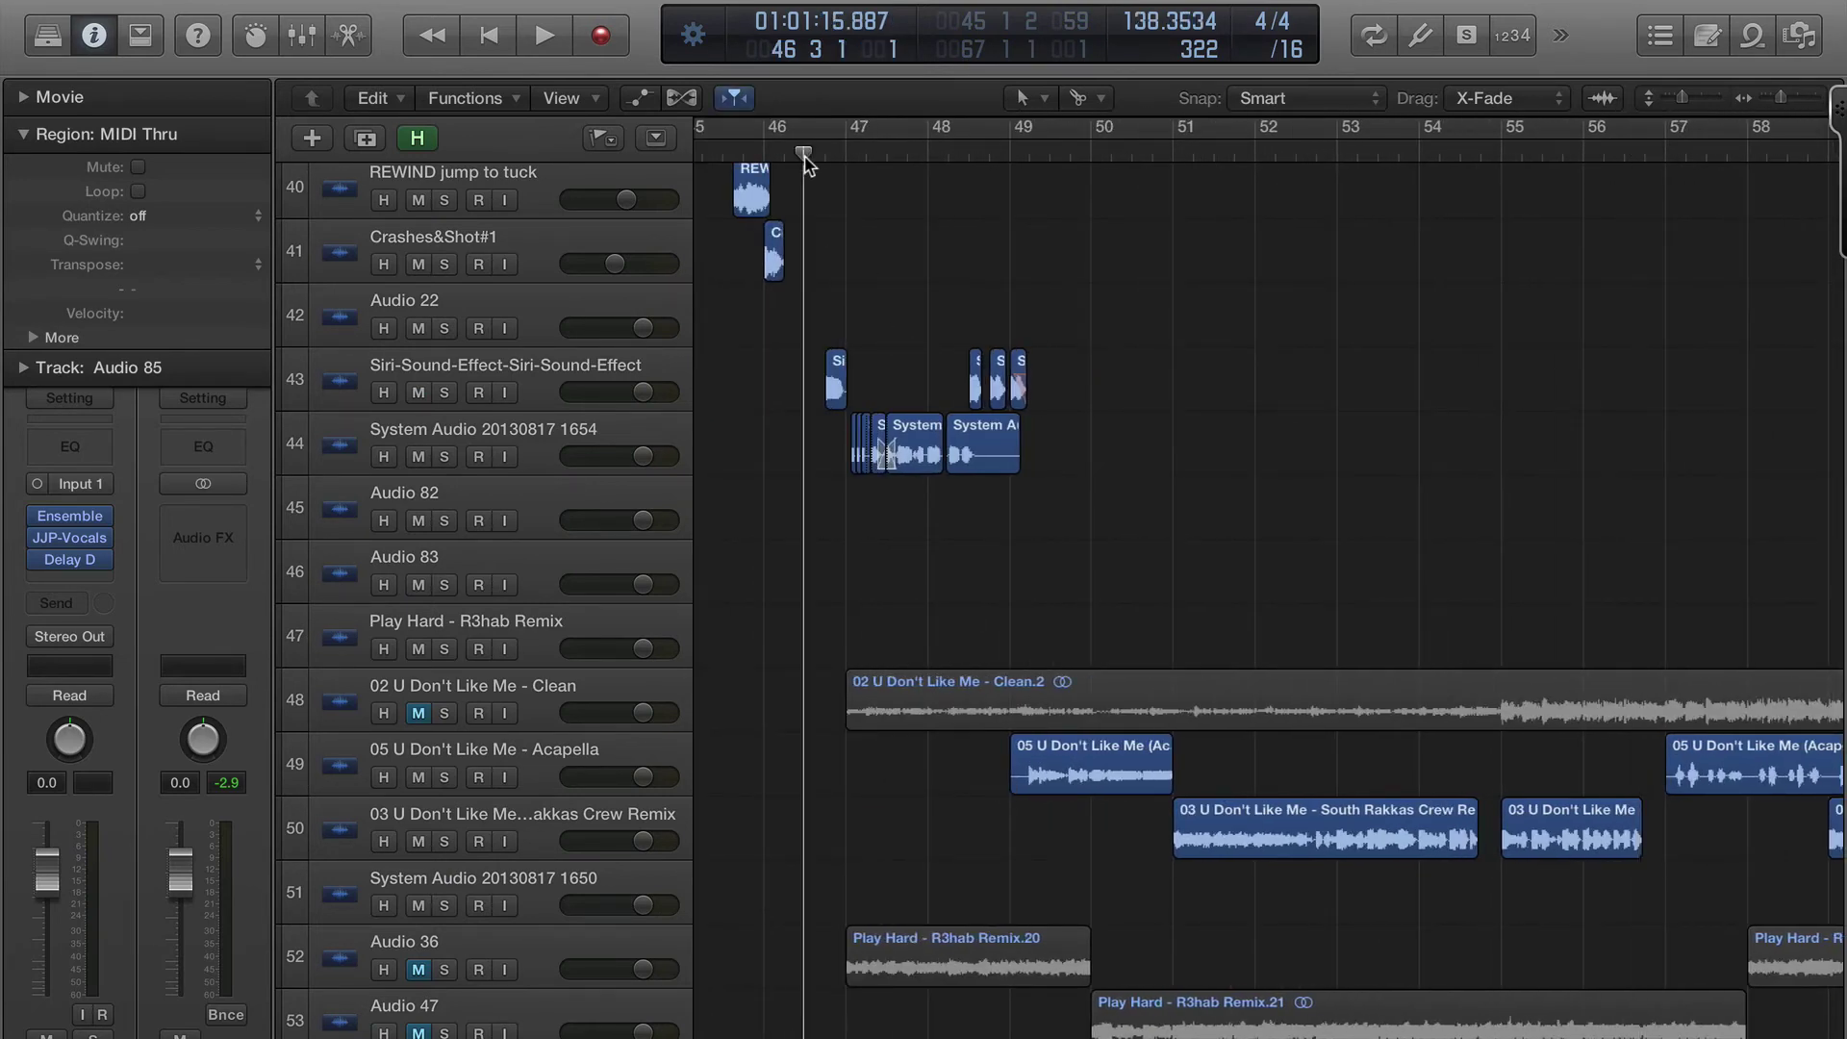
{"action": "key", "text": "space"}
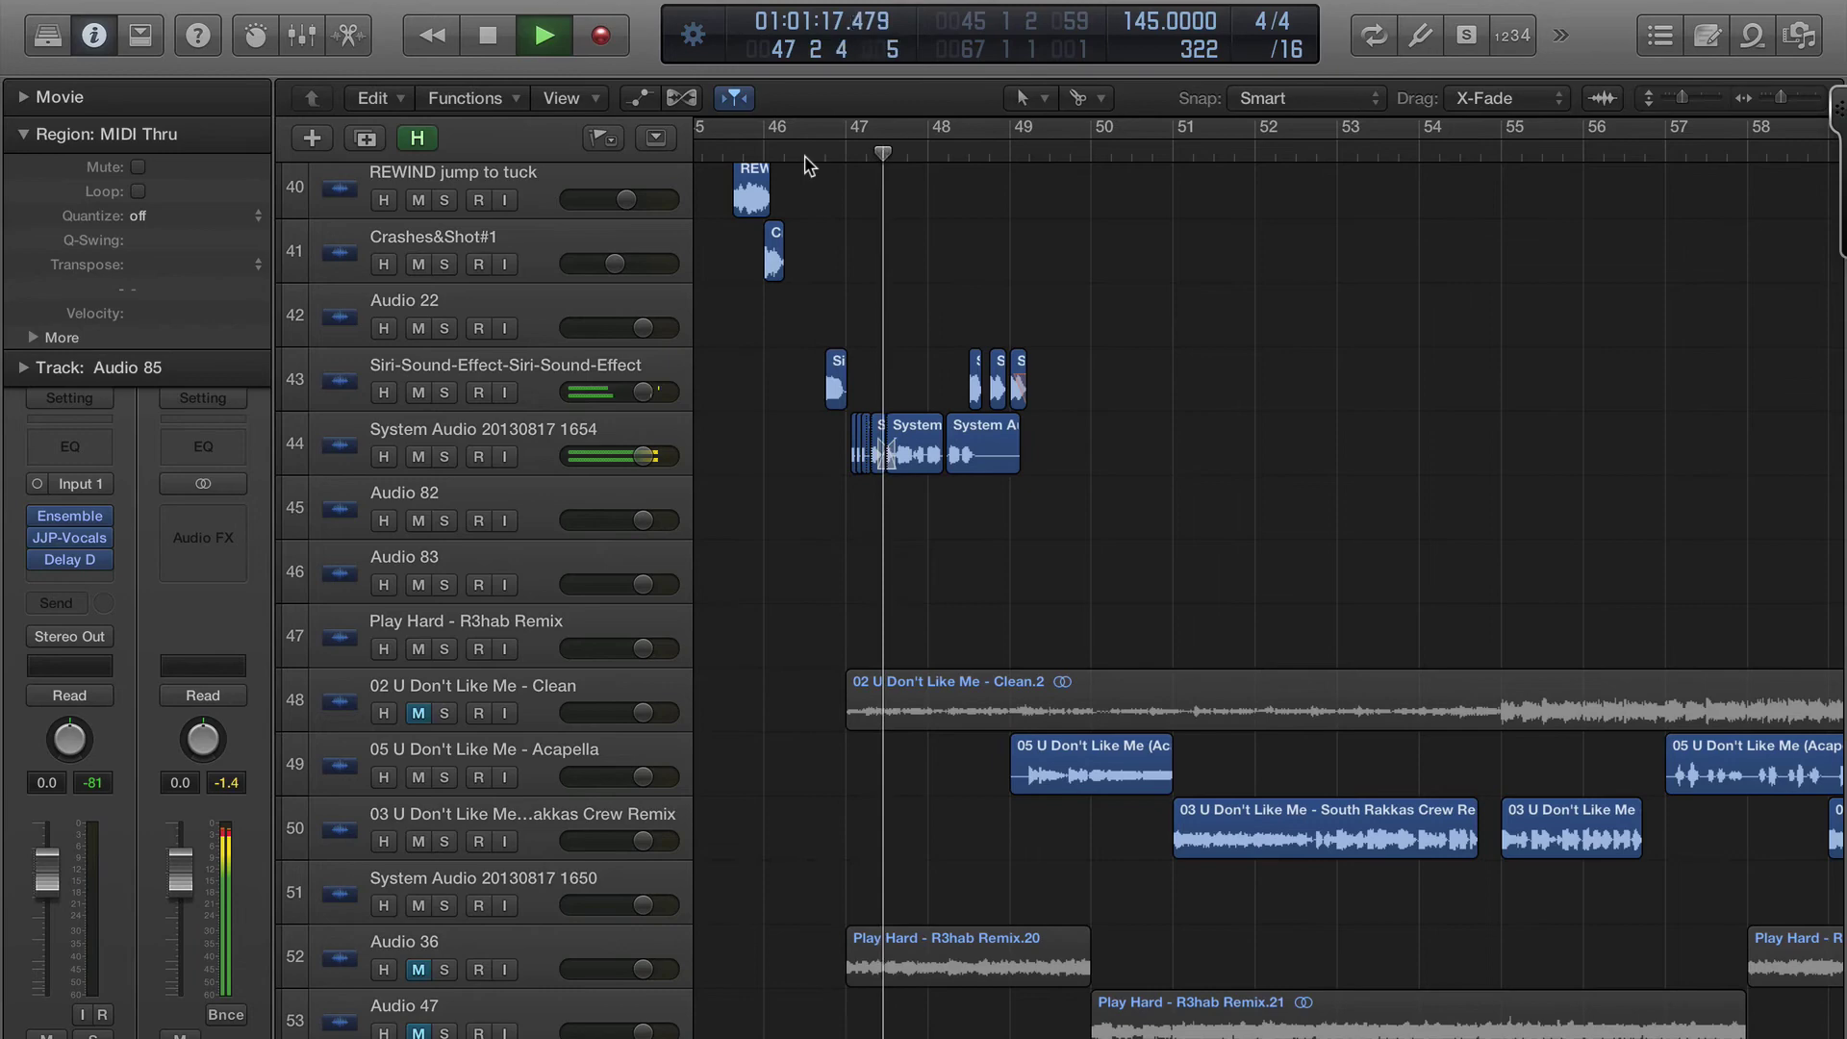
{"action": "scroll", "coordinate": [805, 165], "scroll_direction": "right", "scroll_amount": 2}
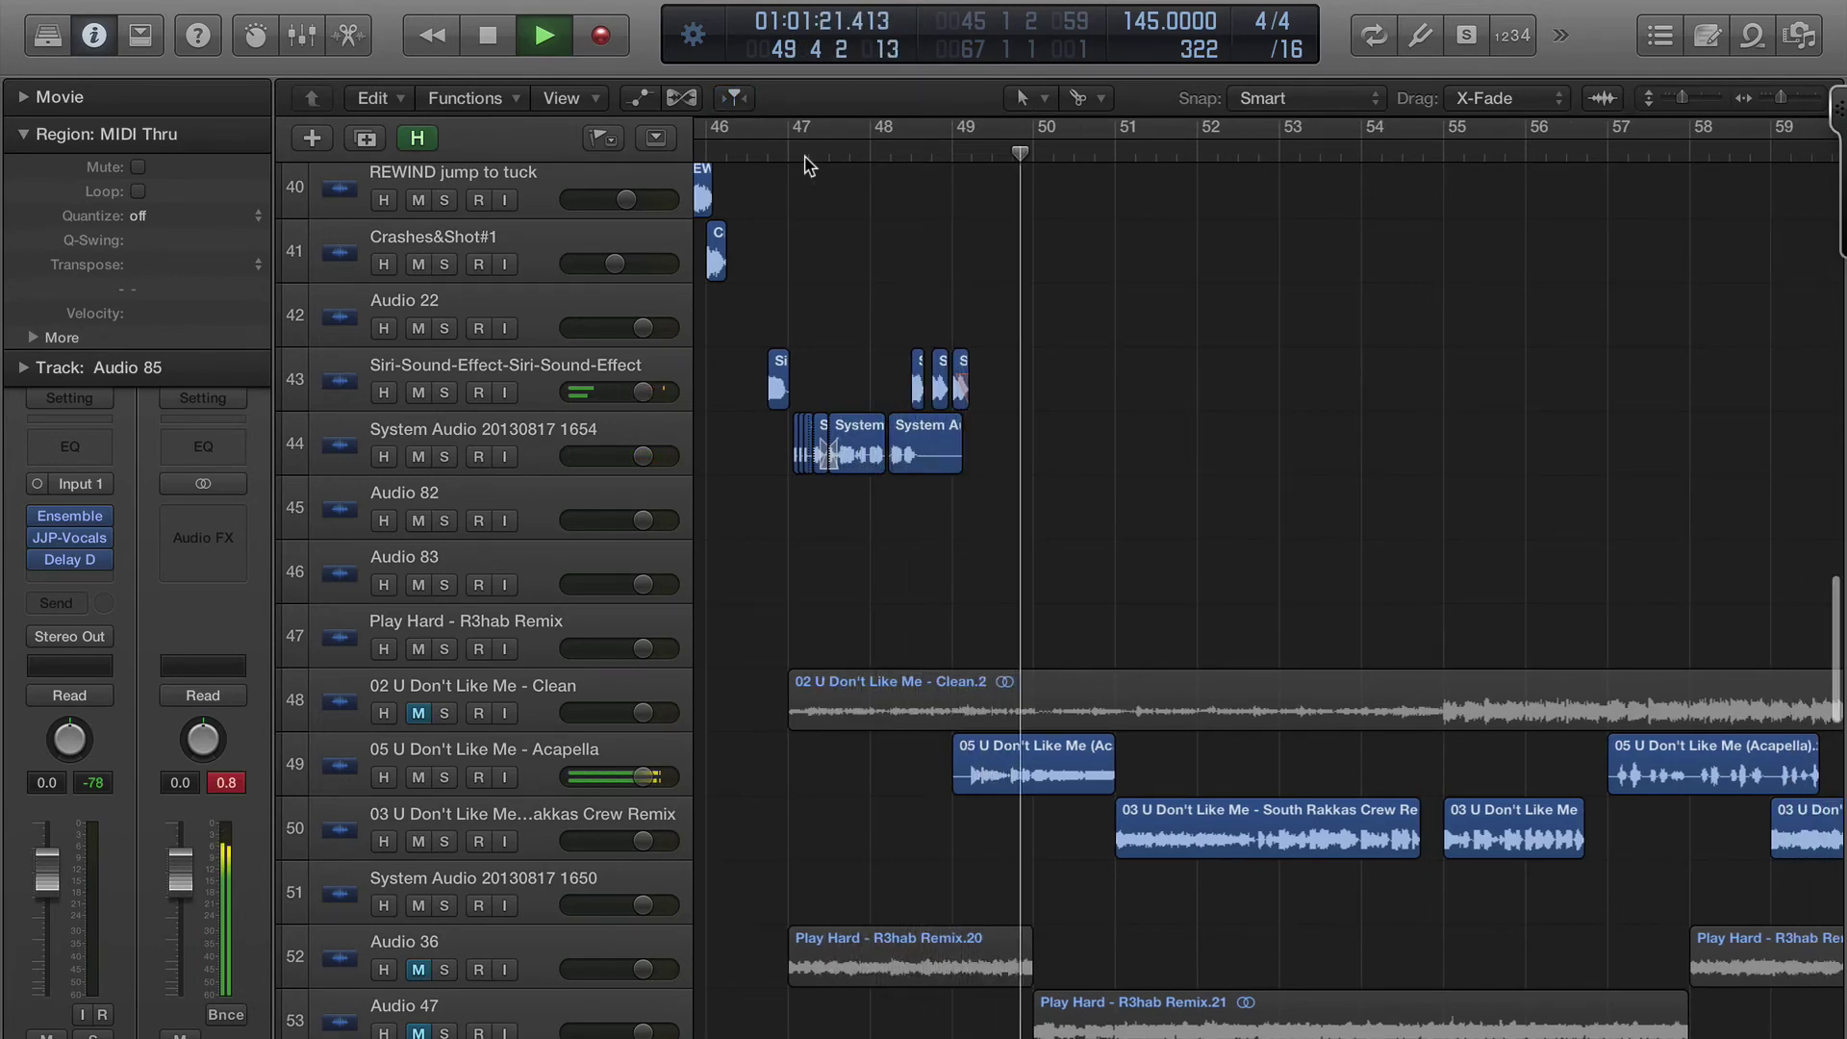
{"action": "key", "text": "super+Left"}
{"action": "key", "text": "super+Up"}
{"action": "scroll", "coordinate": [804, 166], "scroll_direction": "down", "scroll_amount": 2}
{"action": "scroll", "coordinate": [804, 165], "scroll_direction": "up", "scroll_amount": 6}
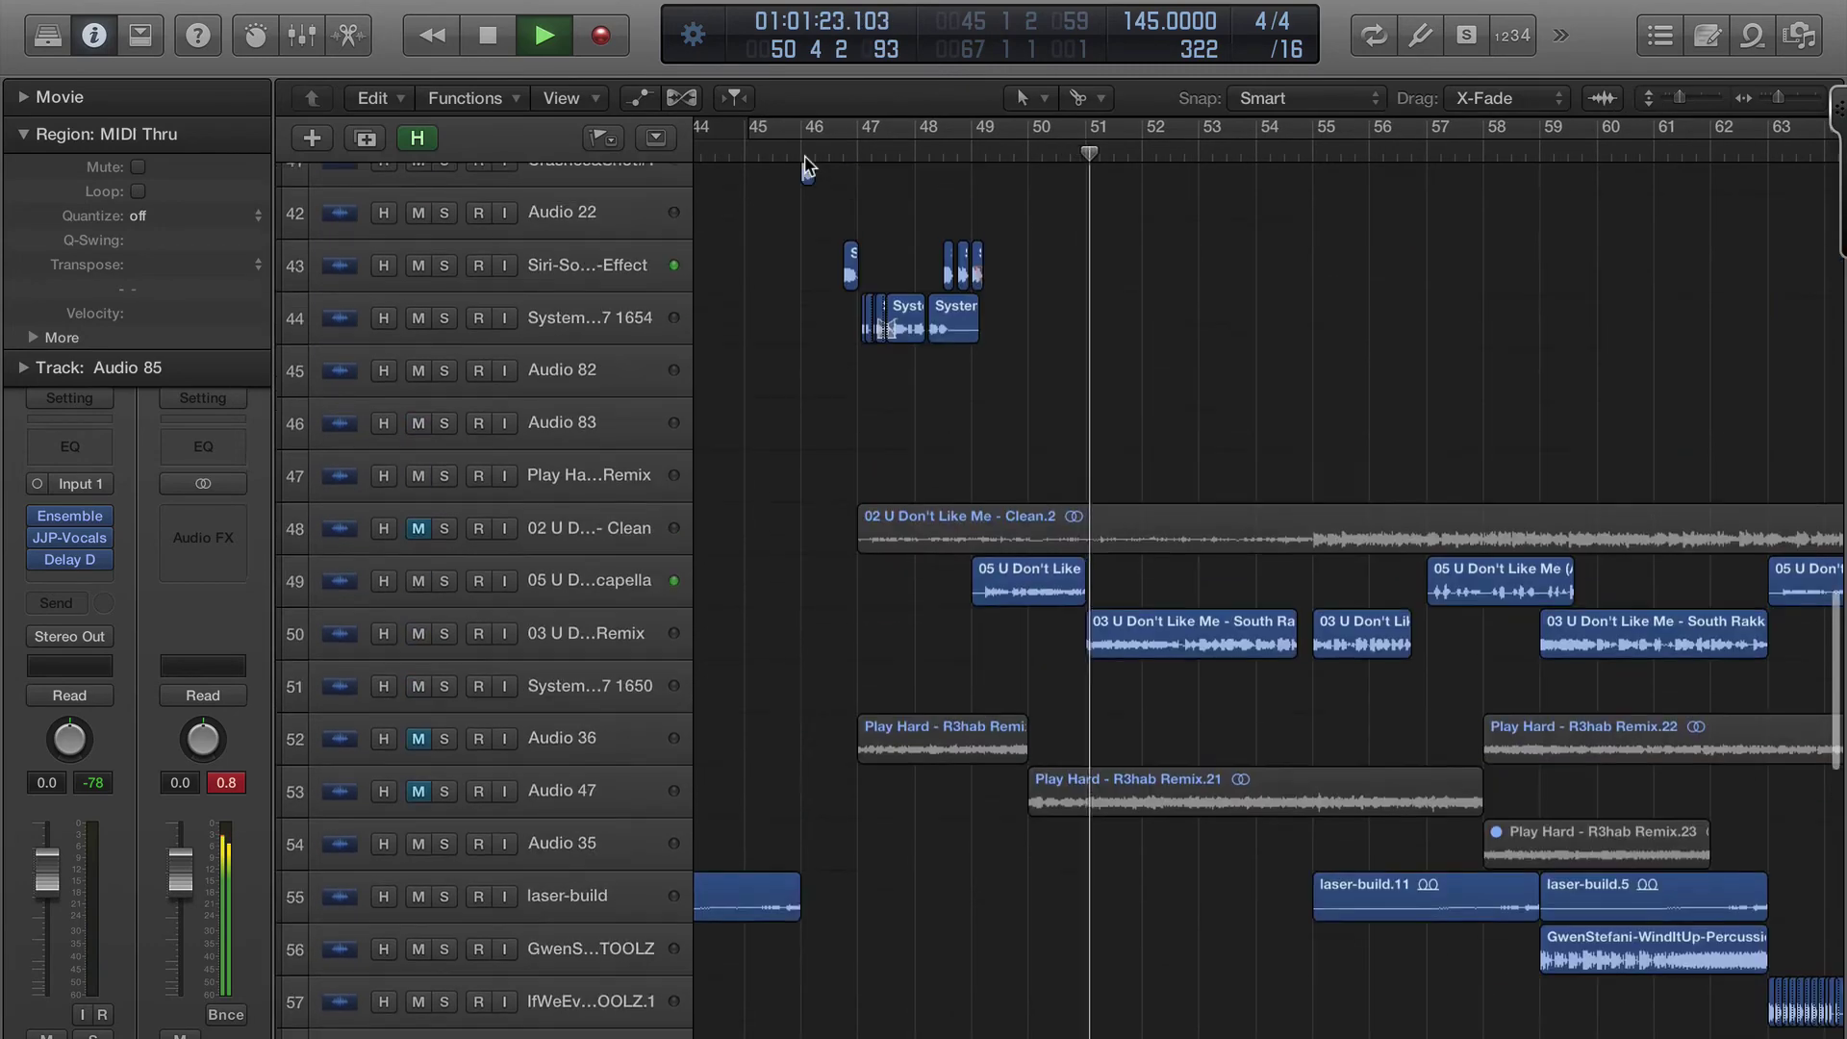
{"action": "scroll", "coordinate": [928, 214], "scroll_direction": "up", "scroll_amount": 10}
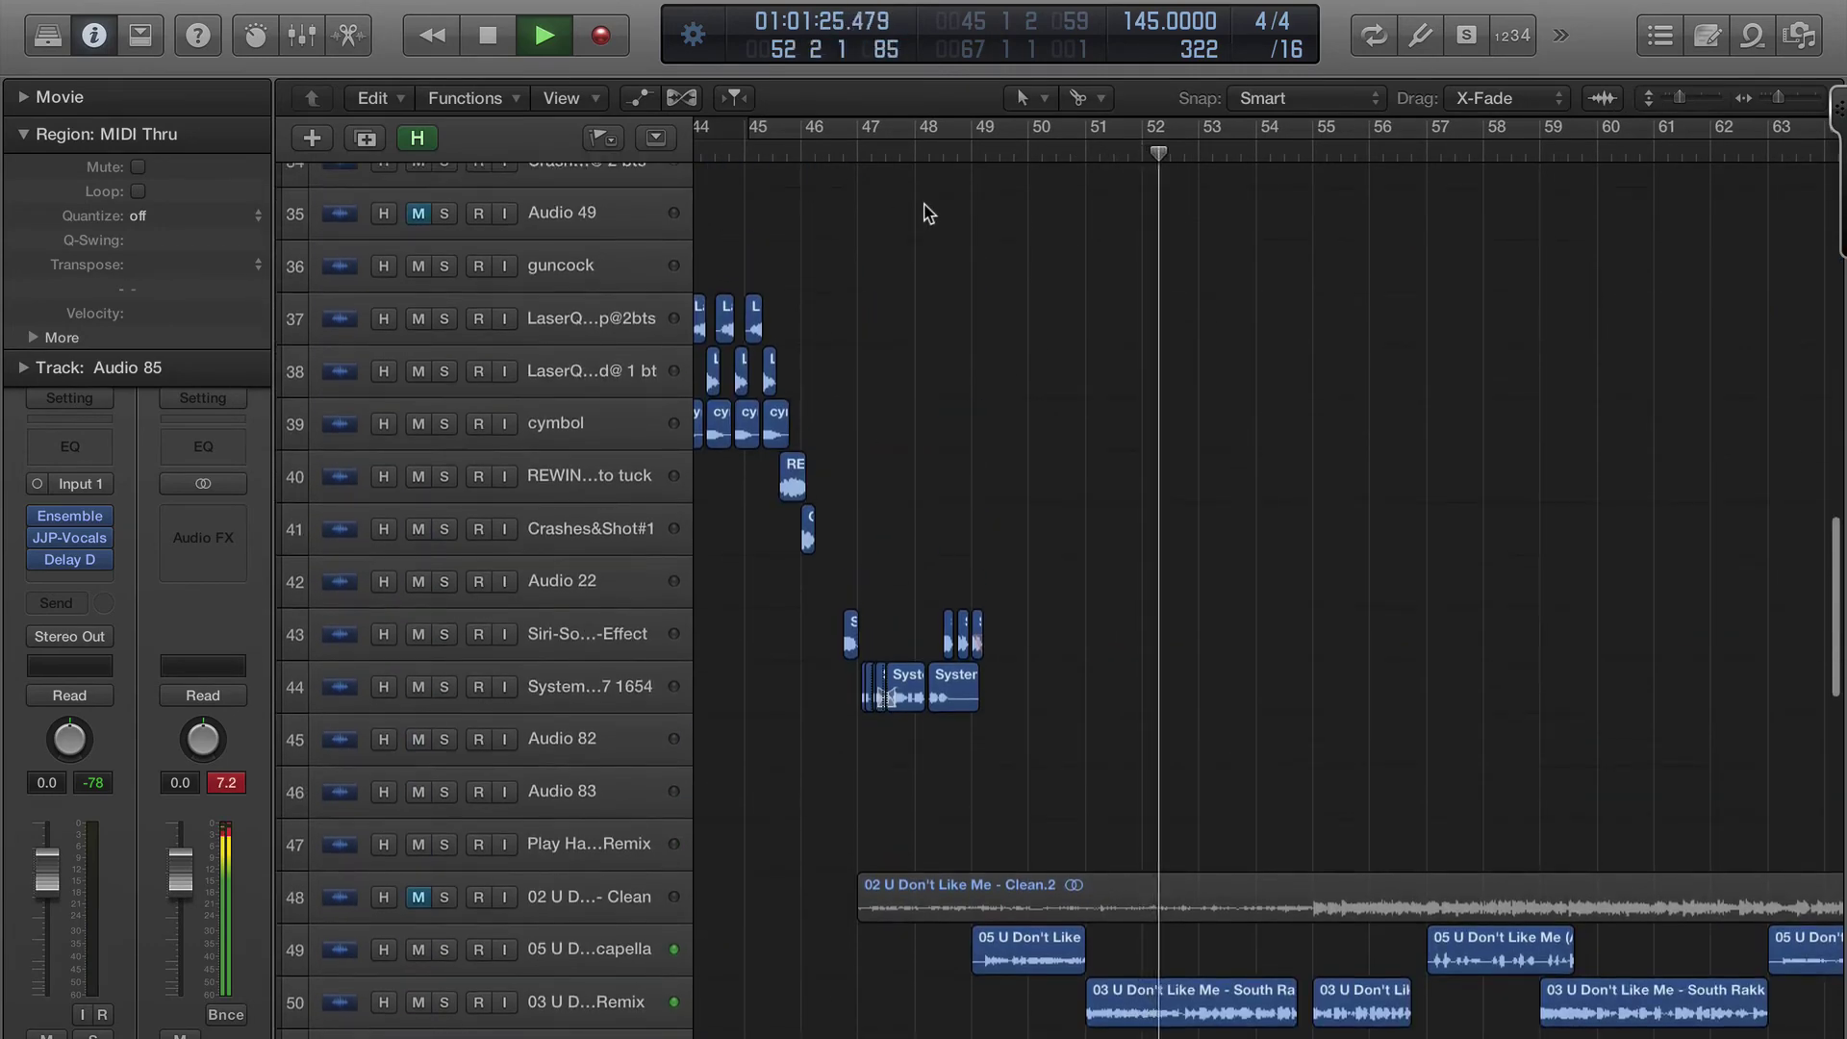
- Dismiss the arrange area's context menu, browse the tracks, and stop playback at bar 60, beat 3
{"action": "right_click", "coordinate": [929, 213]}
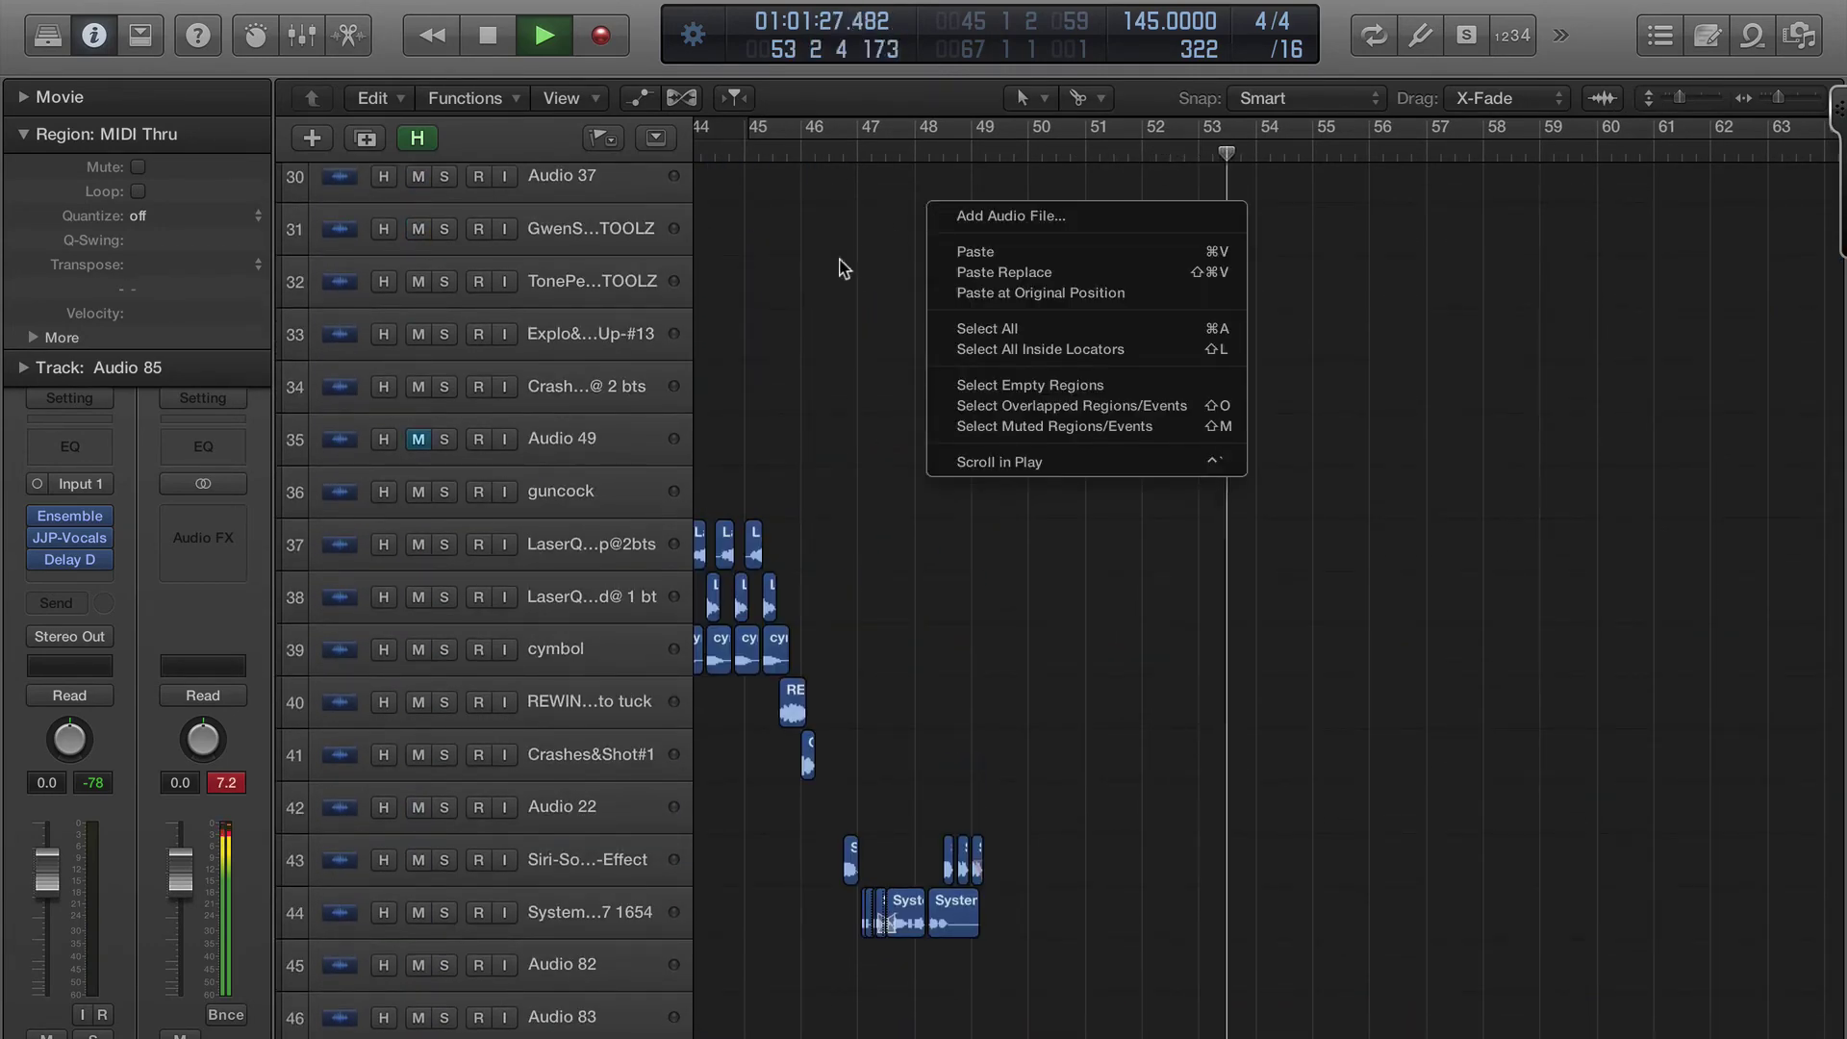
{"action": "left_click", "coordinate": [830, 275]}
{"action": "scroll", "coordinate": [833, 278], "scroll_direction": "up", "scroll_amount": 6}
{"action": "scroll", "coordinate": [833, 278], "scroll_direction": "up", "scroll_amount": 12}
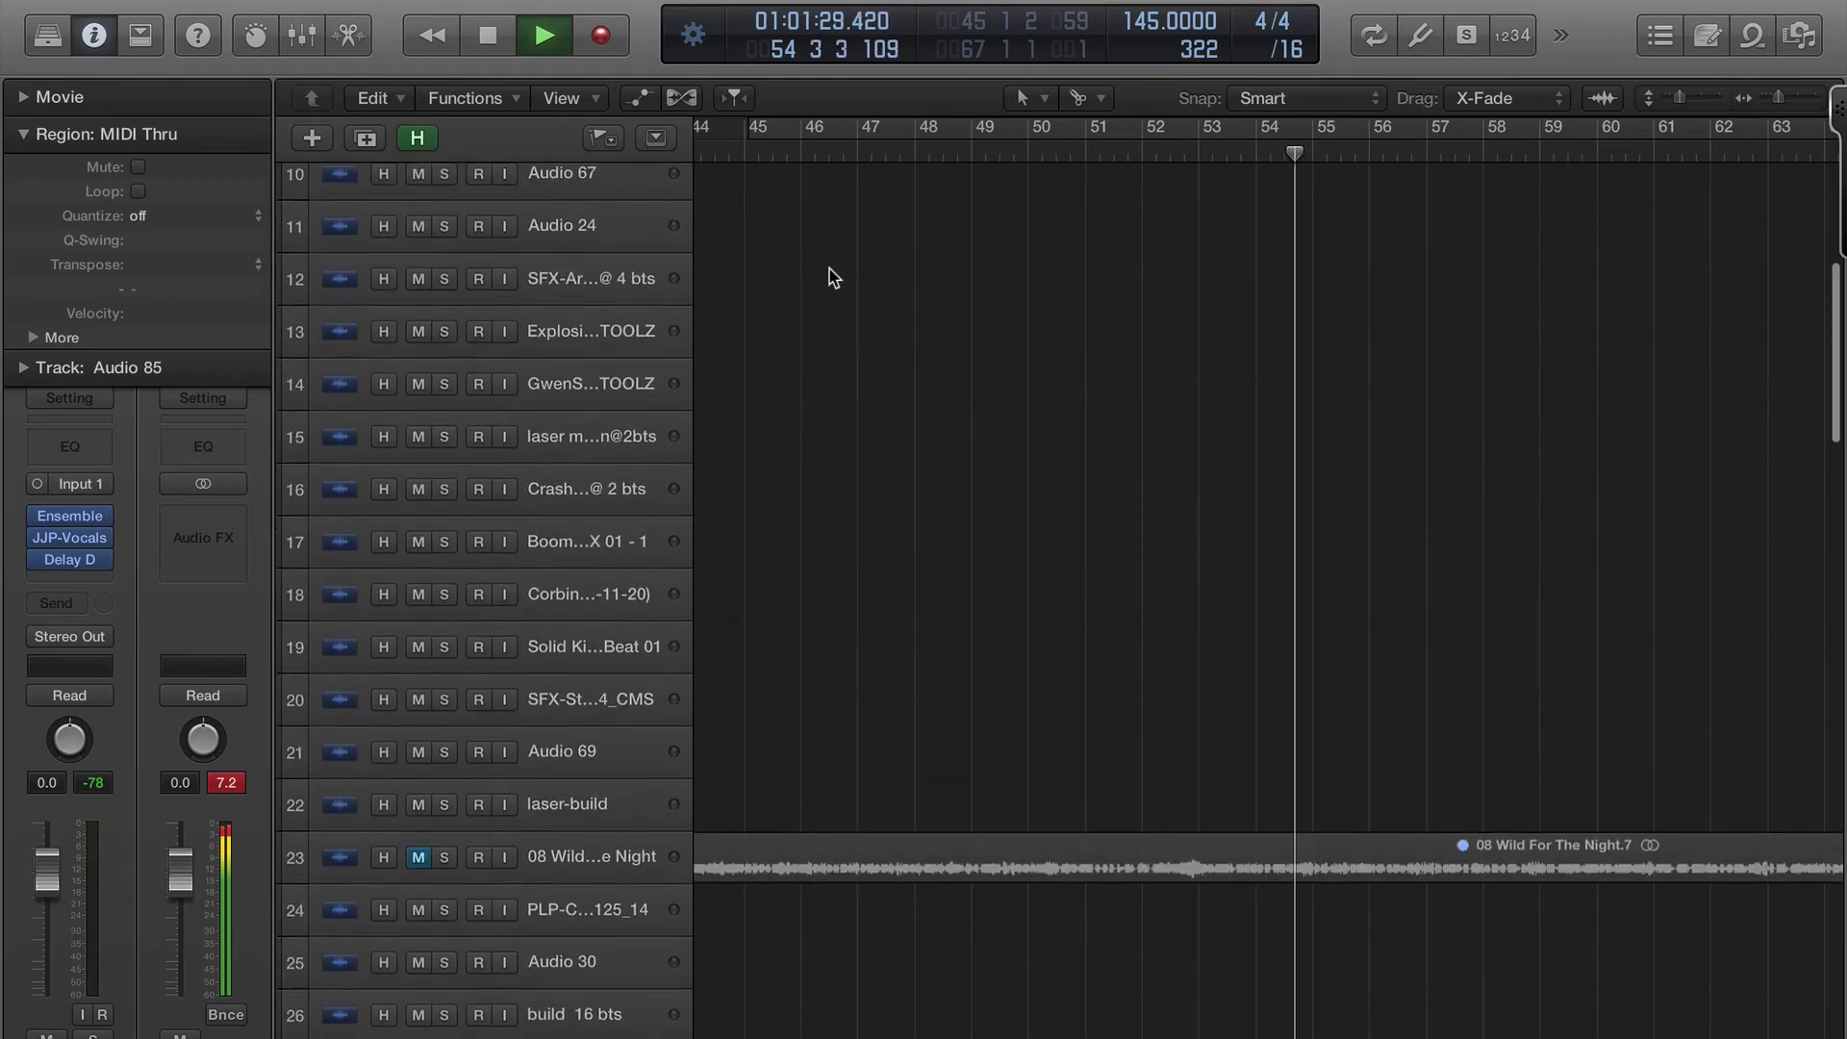
{"action": "scroll", "coordinate": [828, 275], "scroll_direction": "down", "scroll_amount": 20}
{"action": "scroll", "coordinate": [823, 274], "scroll_direction": "up", "scroll_amount": 5}
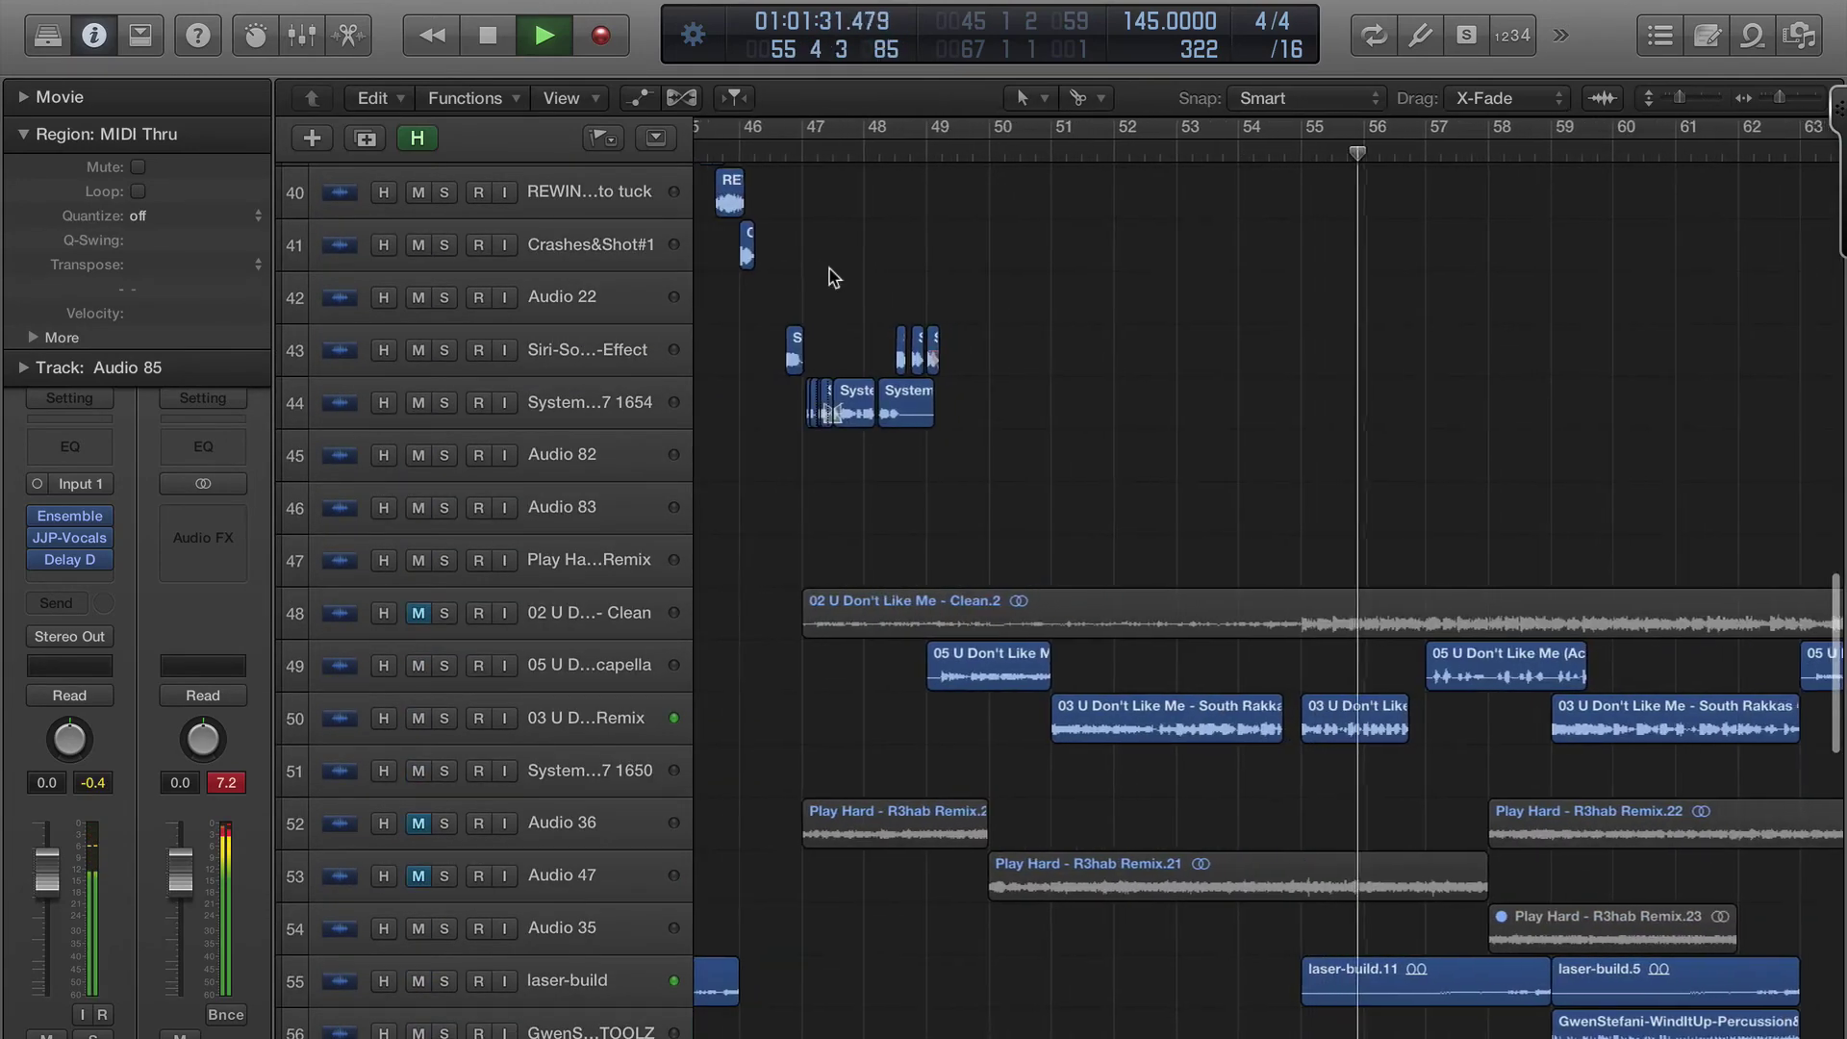
{"action": "scroll", "coordinate": [823, 274], "scroll_direction": "up", "scroll_amount": 3}
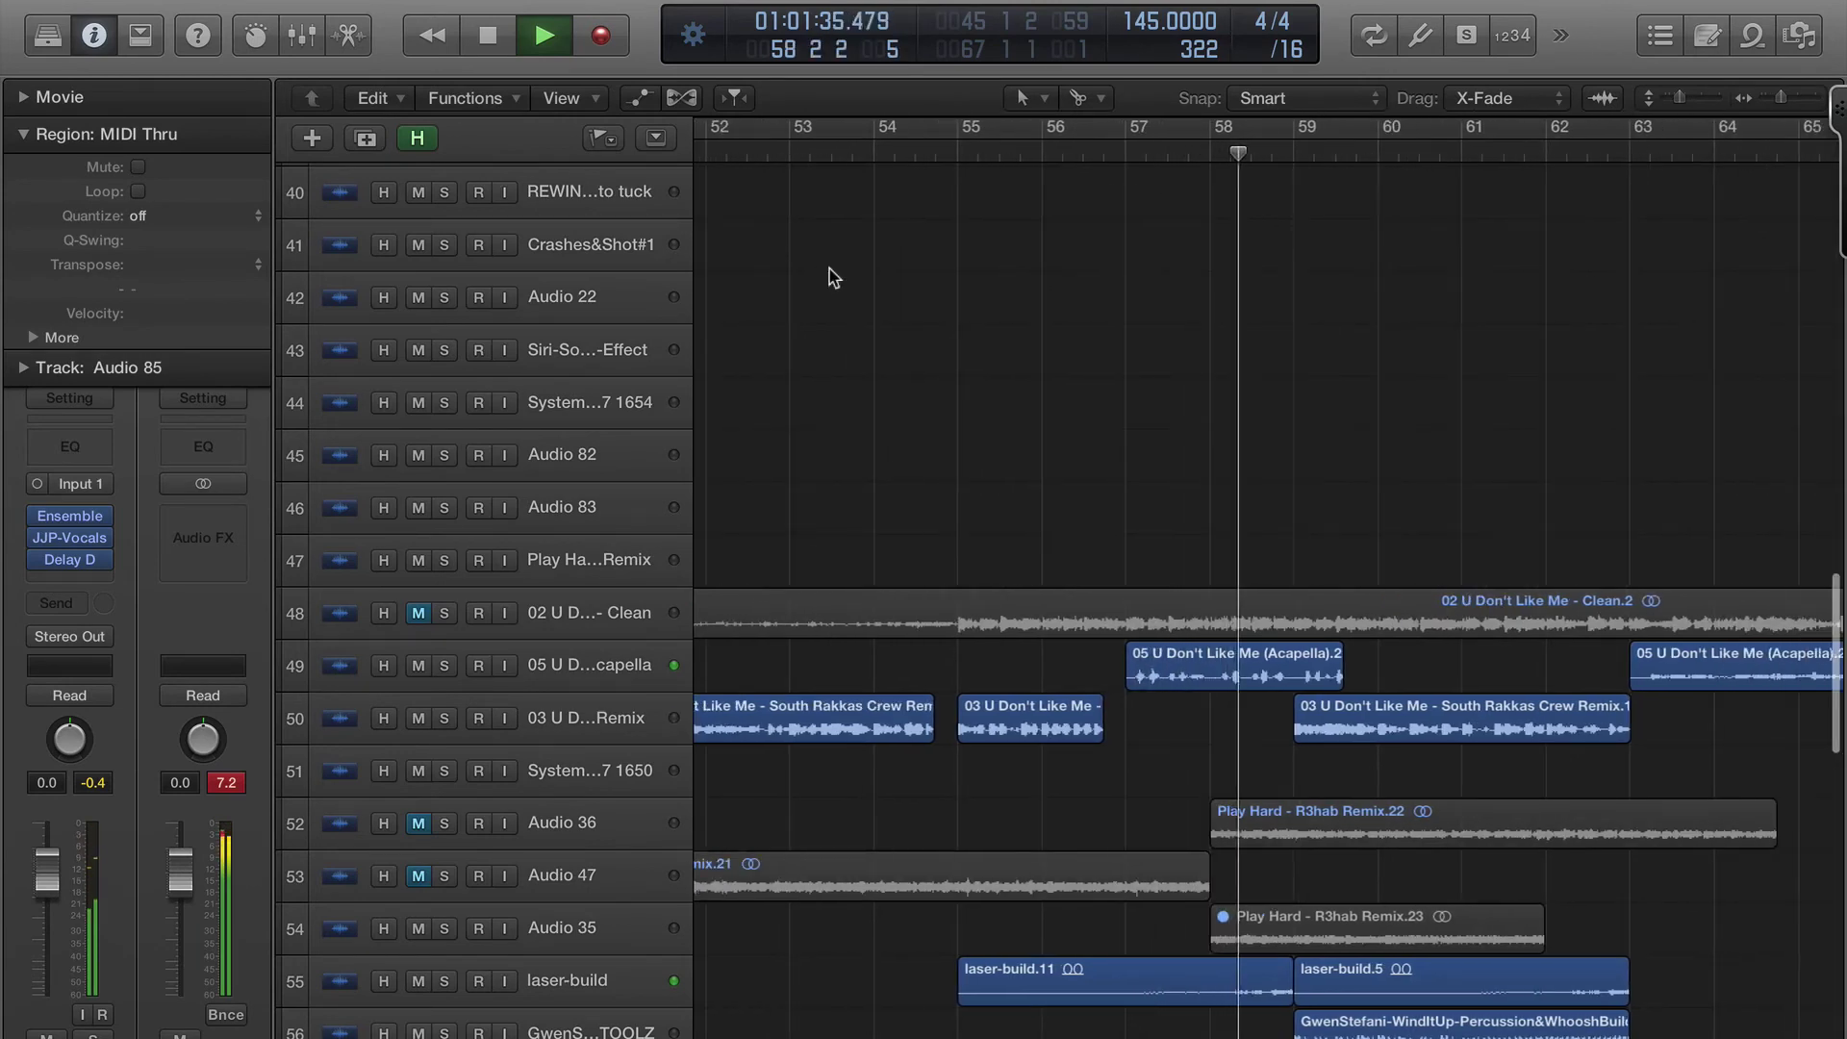
{"action": "scroll", "coordinate": [833, 278], "scroll_direction": "down", "scroll_amount": 1}
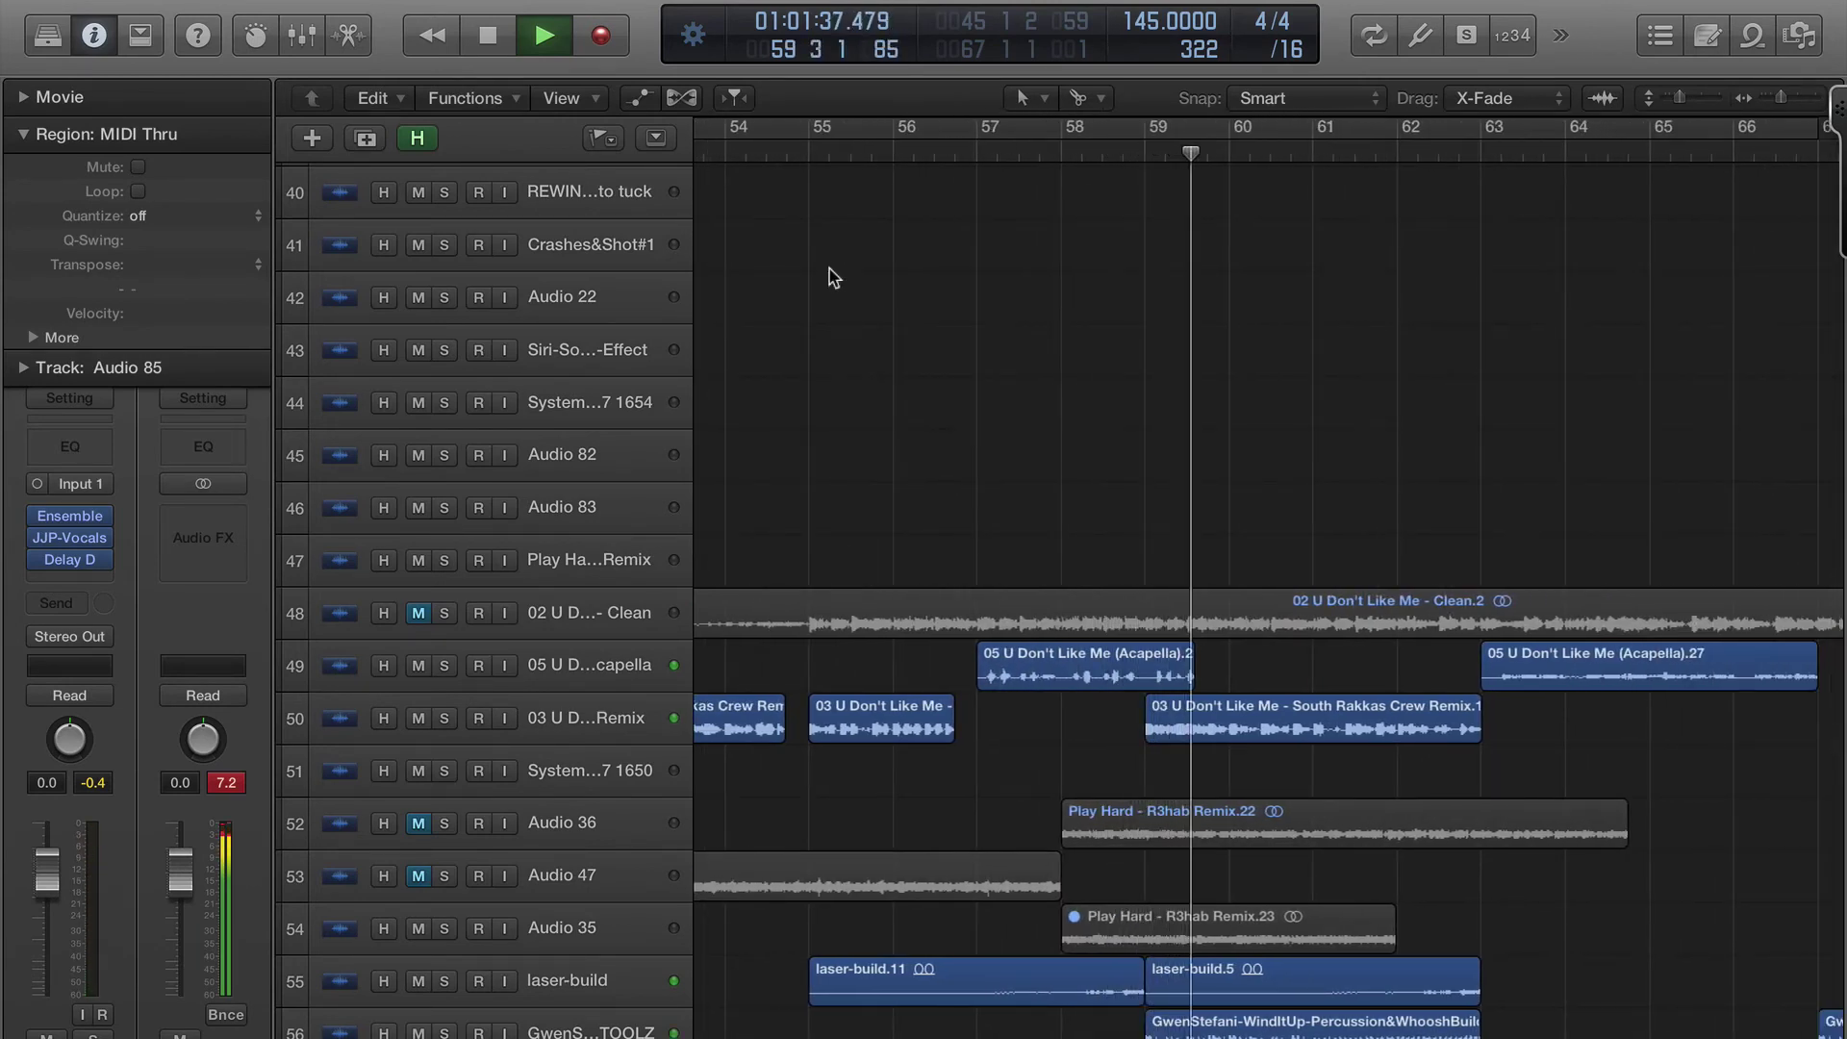
{"action": "scroll", "coordinate": [833, 278], "scroll_direction": "down", "scroll_amount": 1}
{"action": "key", "text": "space"}
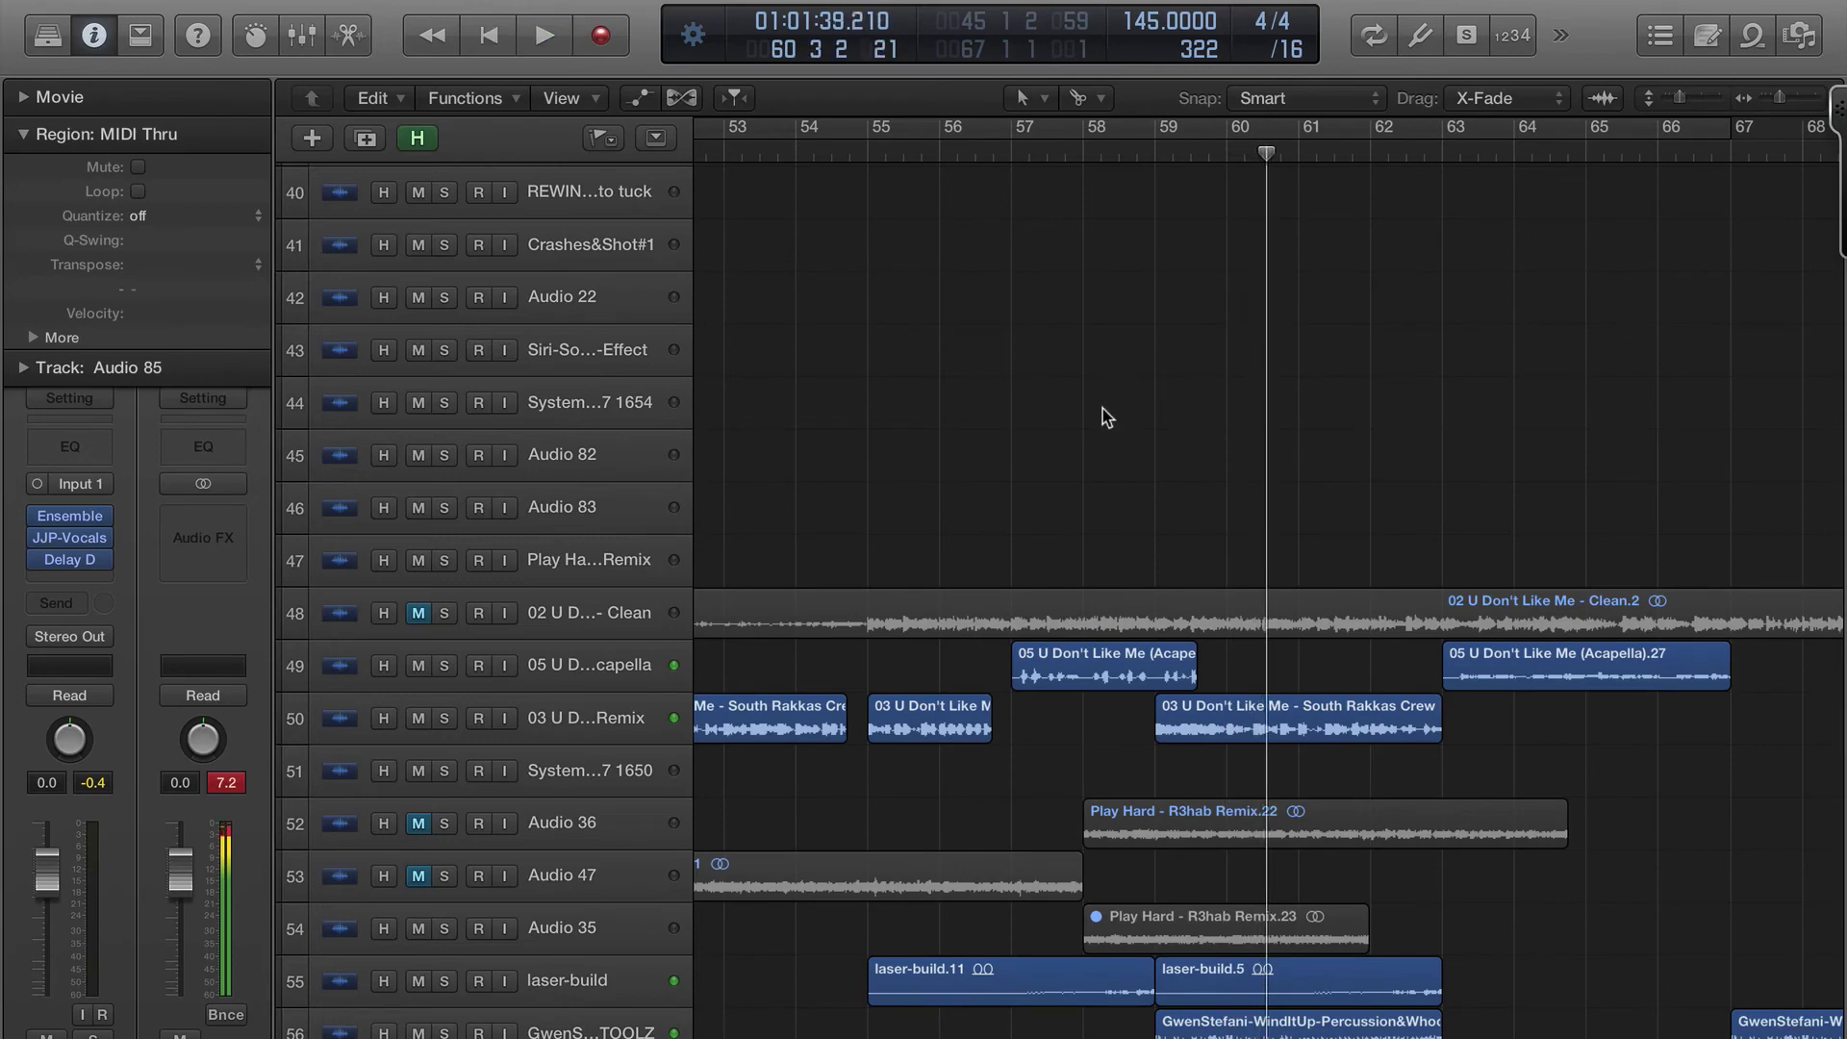
{"action": "scroll", "coordinate": [1103, 408], "scroll_direction": "up", "scroll_amount": 15}
{"action": "scroll", "coordinate": [1107, 416], "scroll_direction": "down", "scroll_amount": 1}
{"action": "scroll", "coordinate": [1287, 412], "scroll_direction": "up", "scroll_amount": 3}
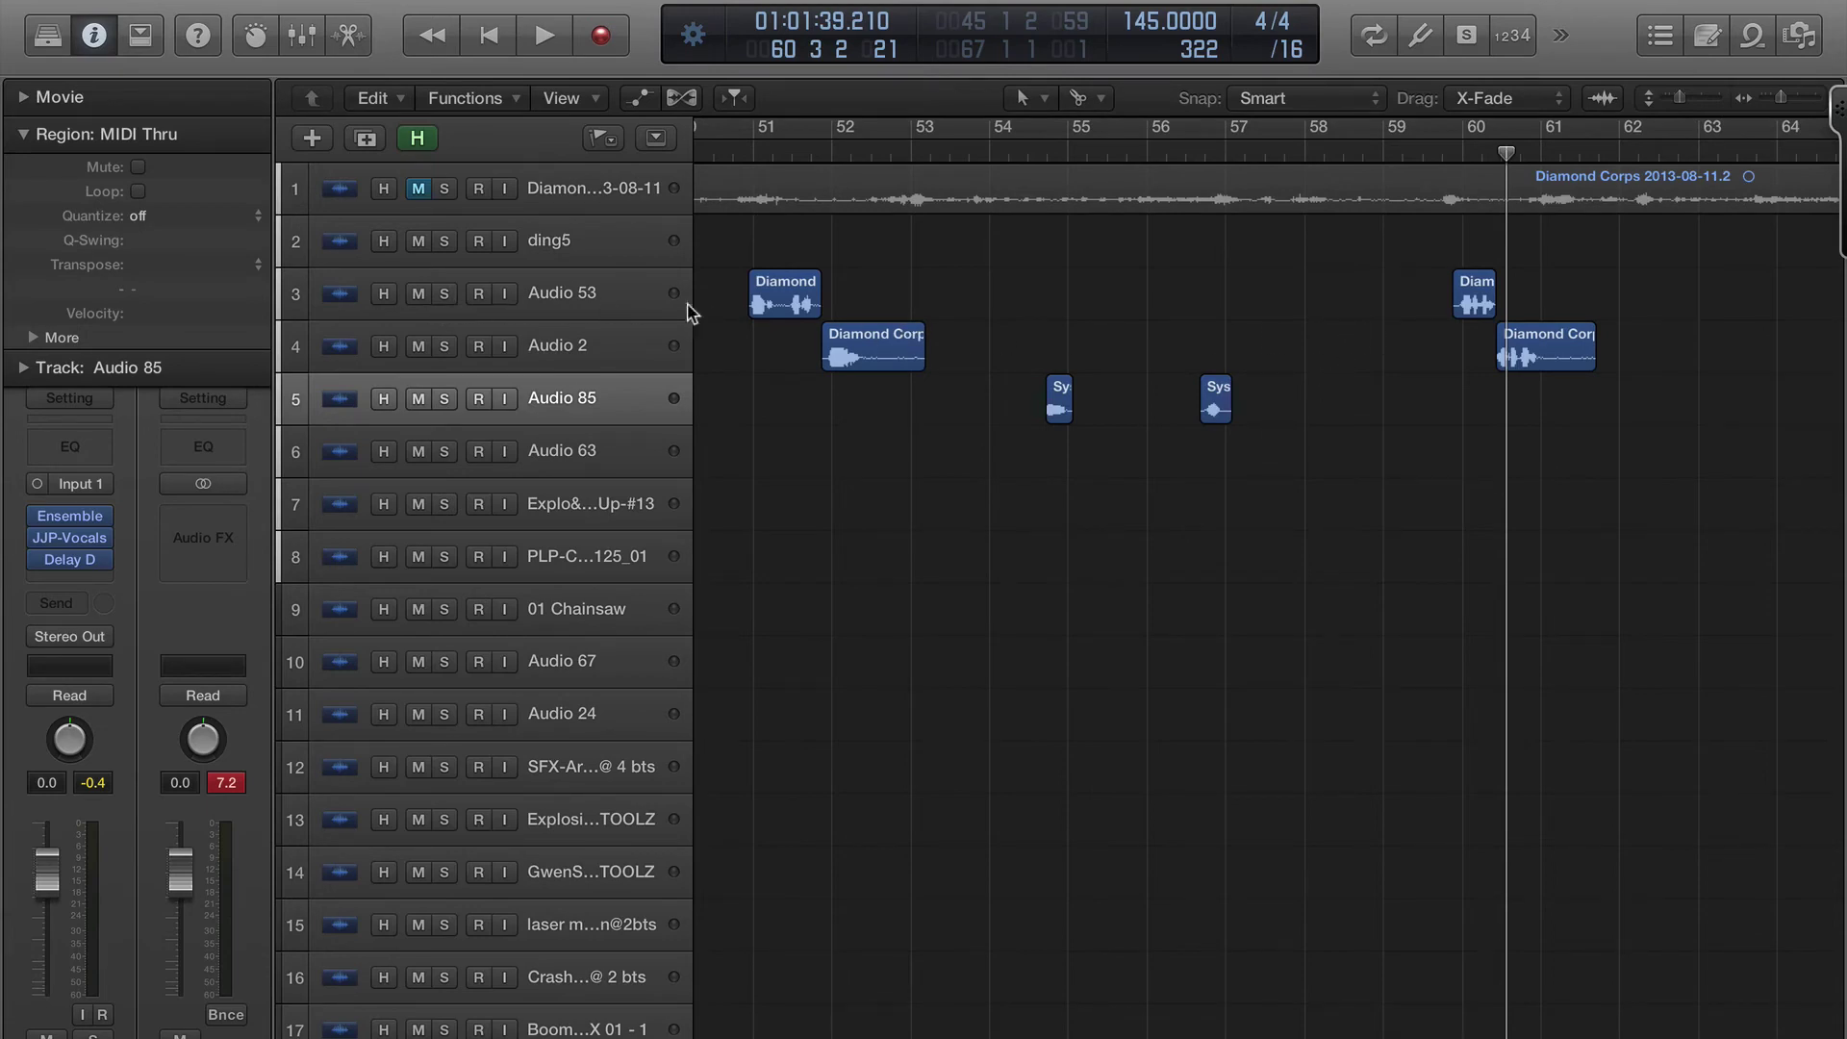
- Select and mute the four Diamond Corps regions on tracks 3 and 4, then readjust the zoom
{"action": "left_click_drag", "start_coordinate": [751, 252], "coordinate": [1515, 366]}
{"action": "key", "text": "m"}
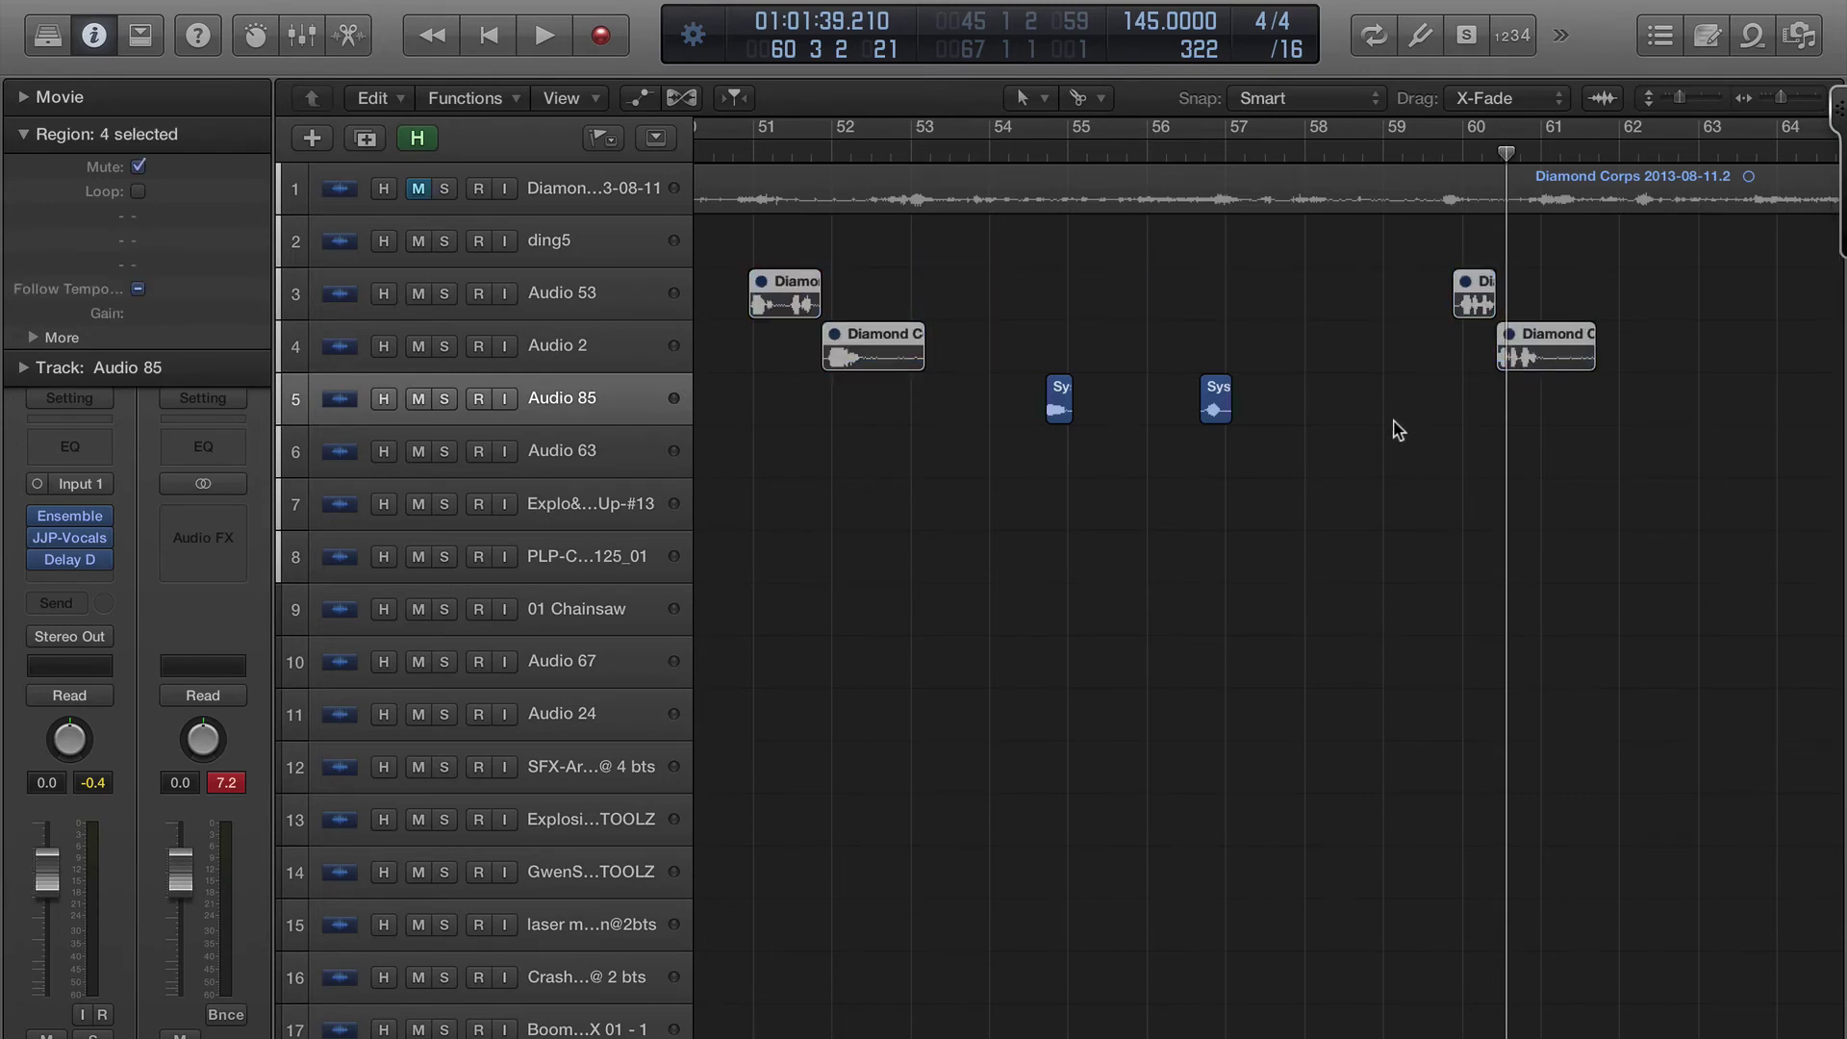
{"action": "key", "text": "super+Right"}
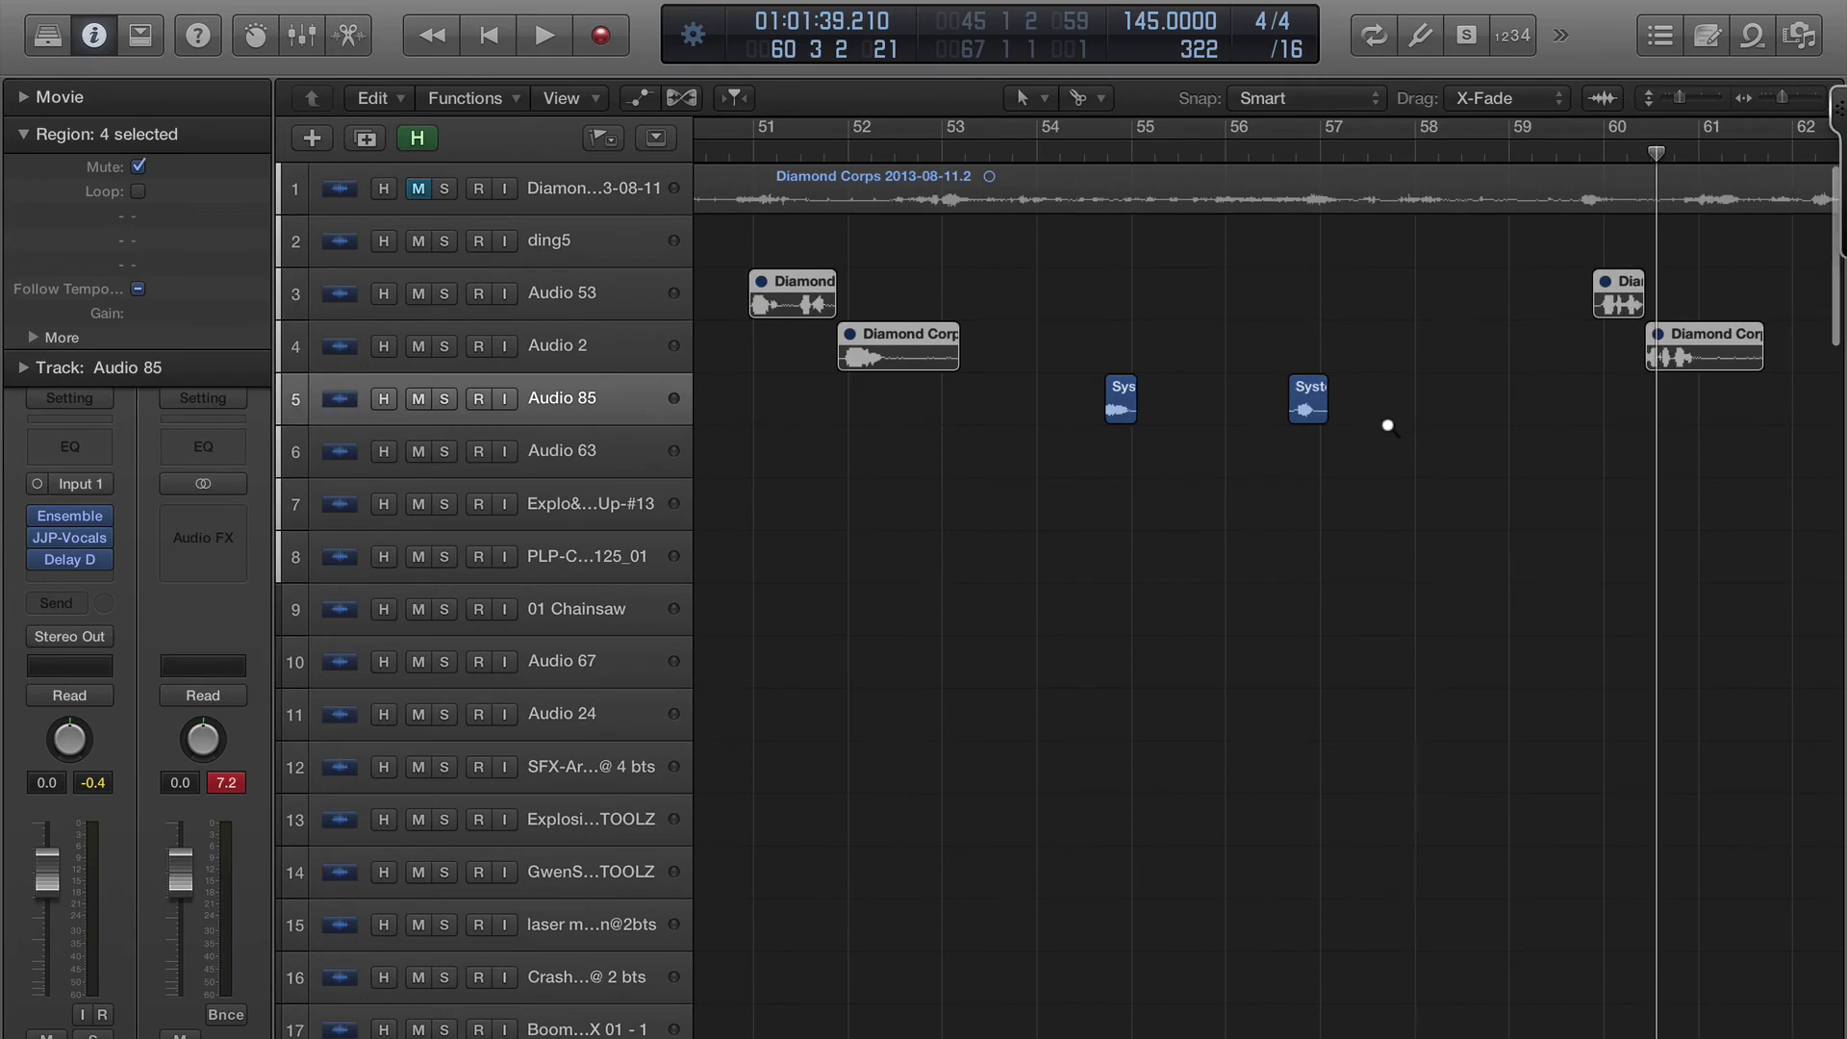
{"action": "key", "text": "super+Left"}
{"action": "scroll", "coordinate": [1387, 425], "scroll_direction": "left", "scroll_amount": 5}
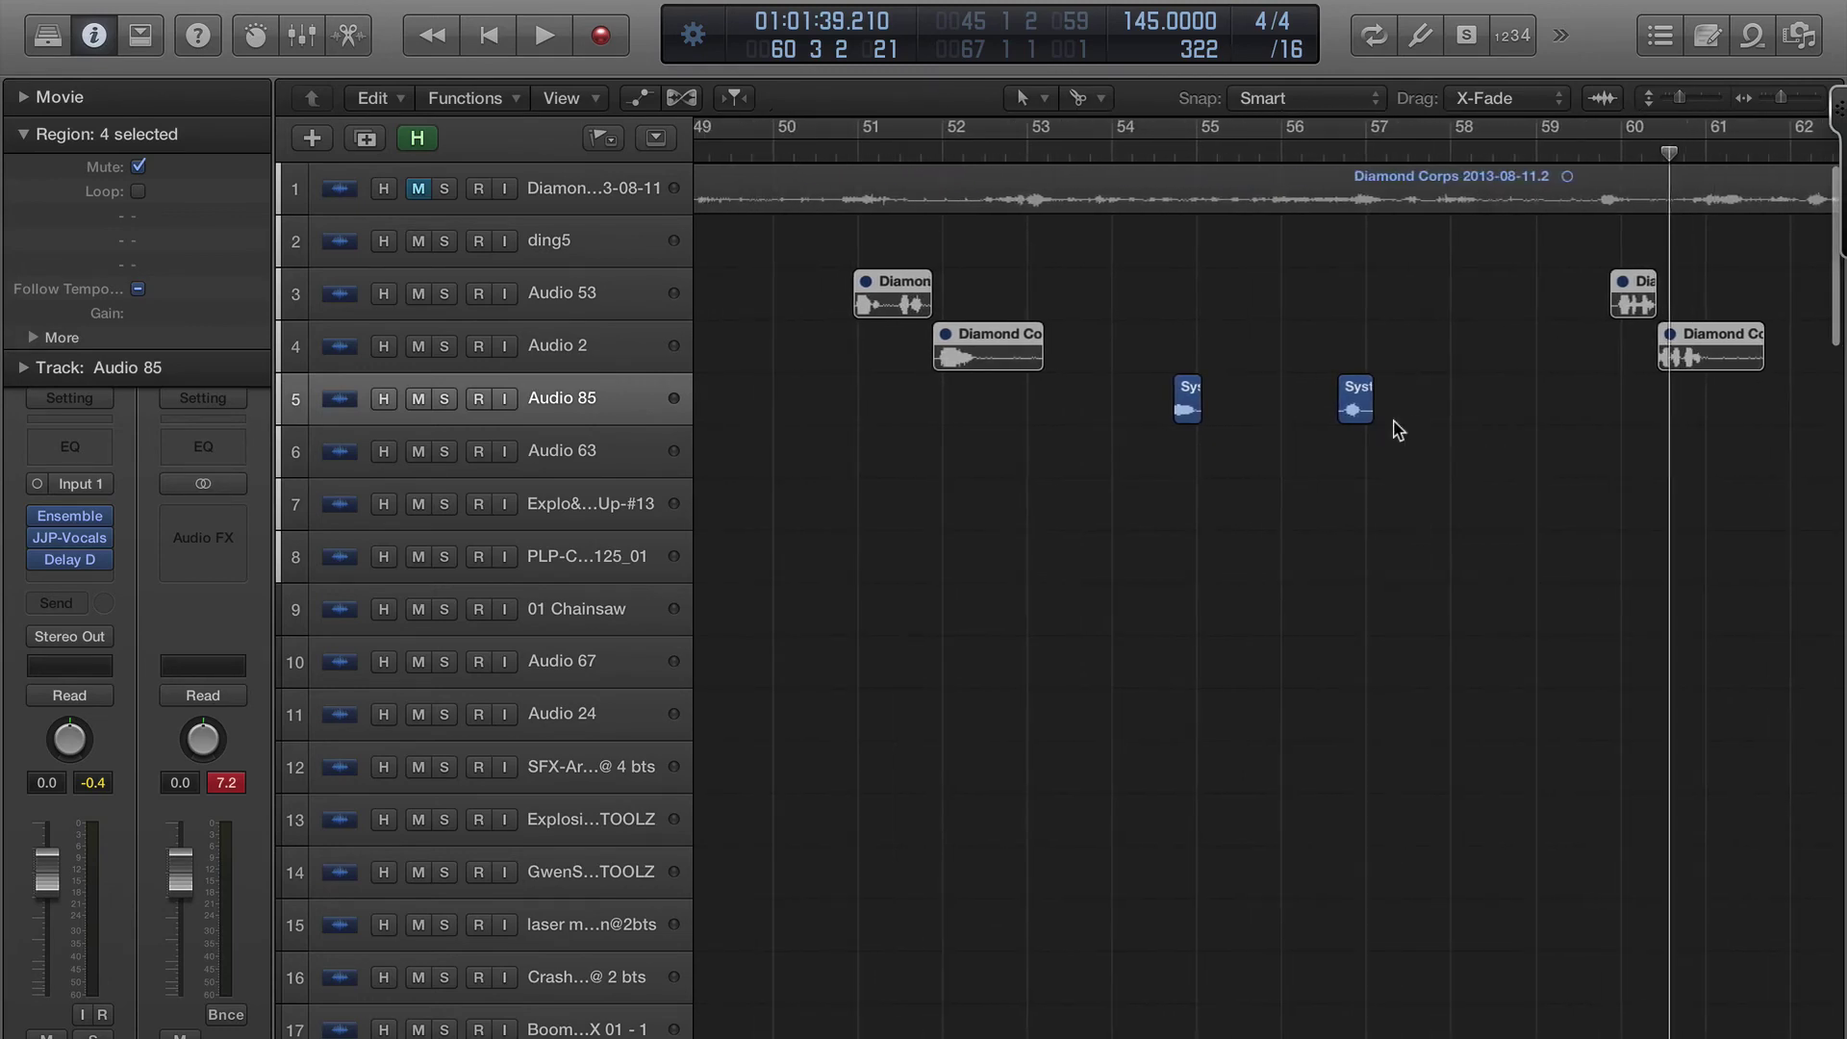
{"action": "scroll", "coordinate": [1398, 430], "scroll_direction": "up", "scroll_amount": 5}
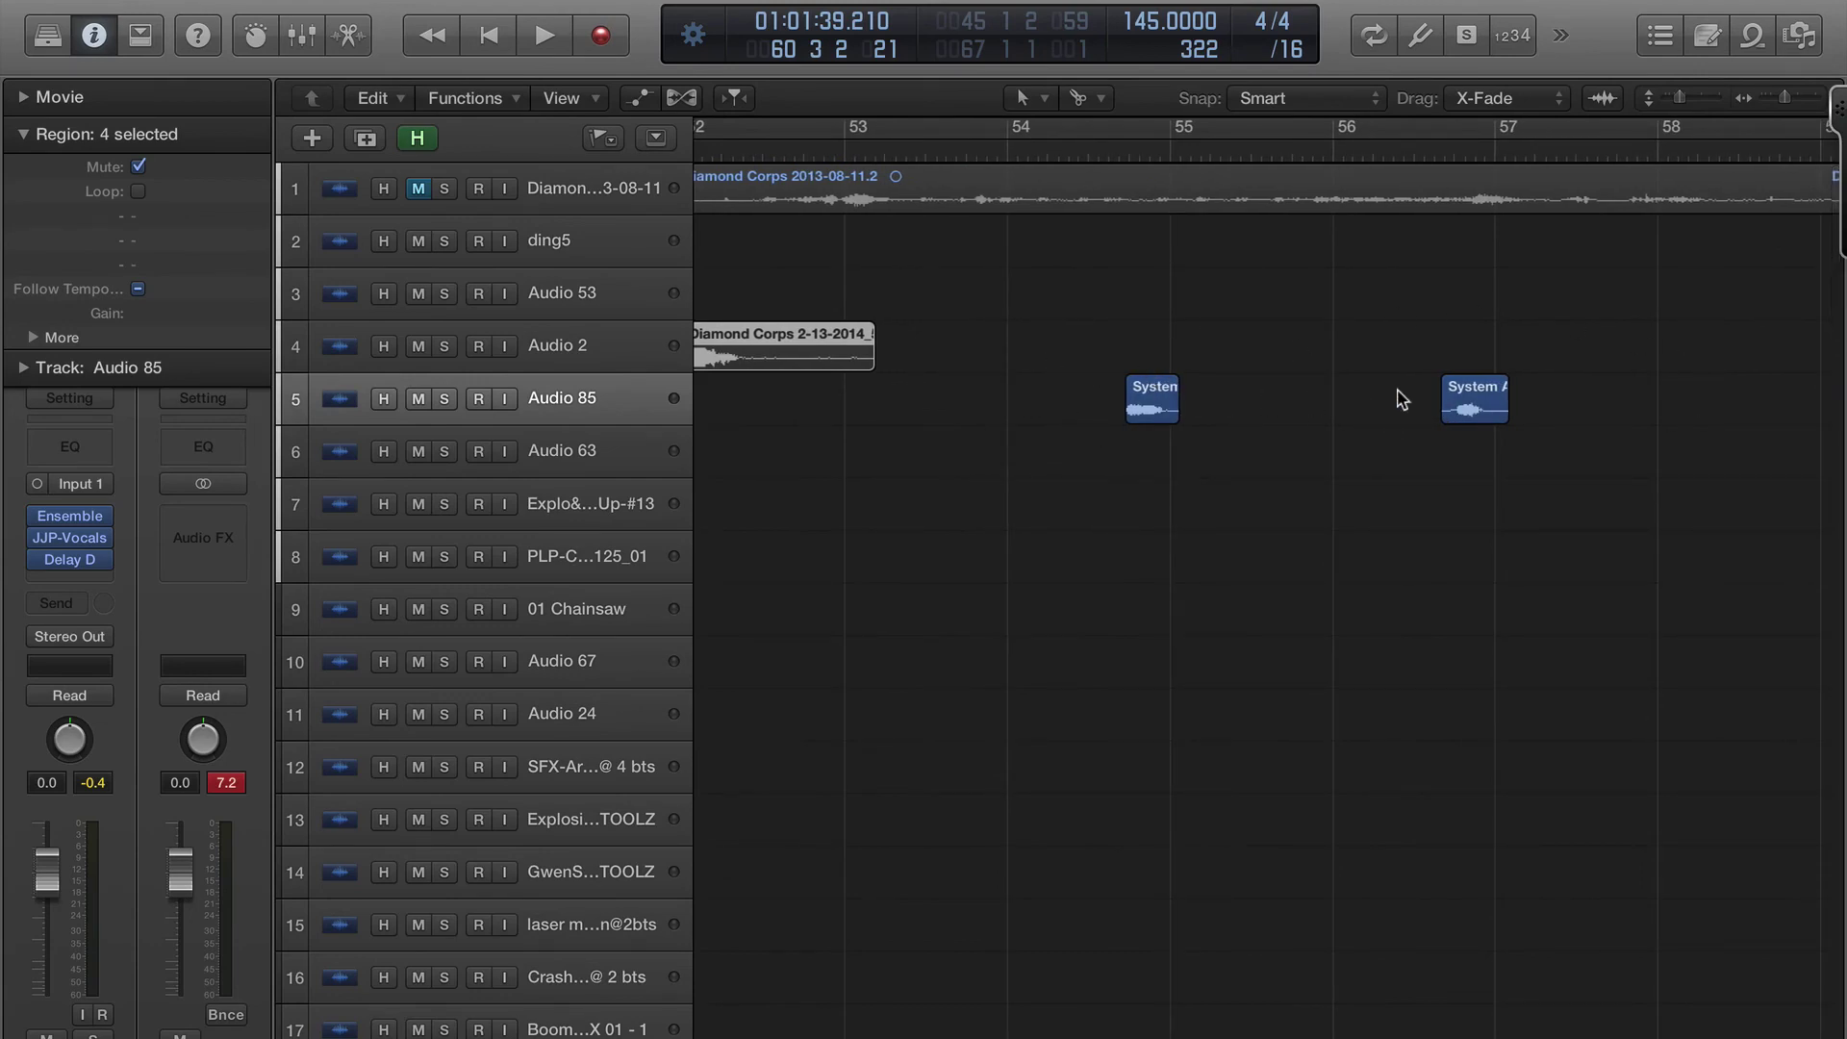
{"action": "scroll", "coordinate": [1142, 404], "scroll_direction": "up", "scroll_amount": 3}
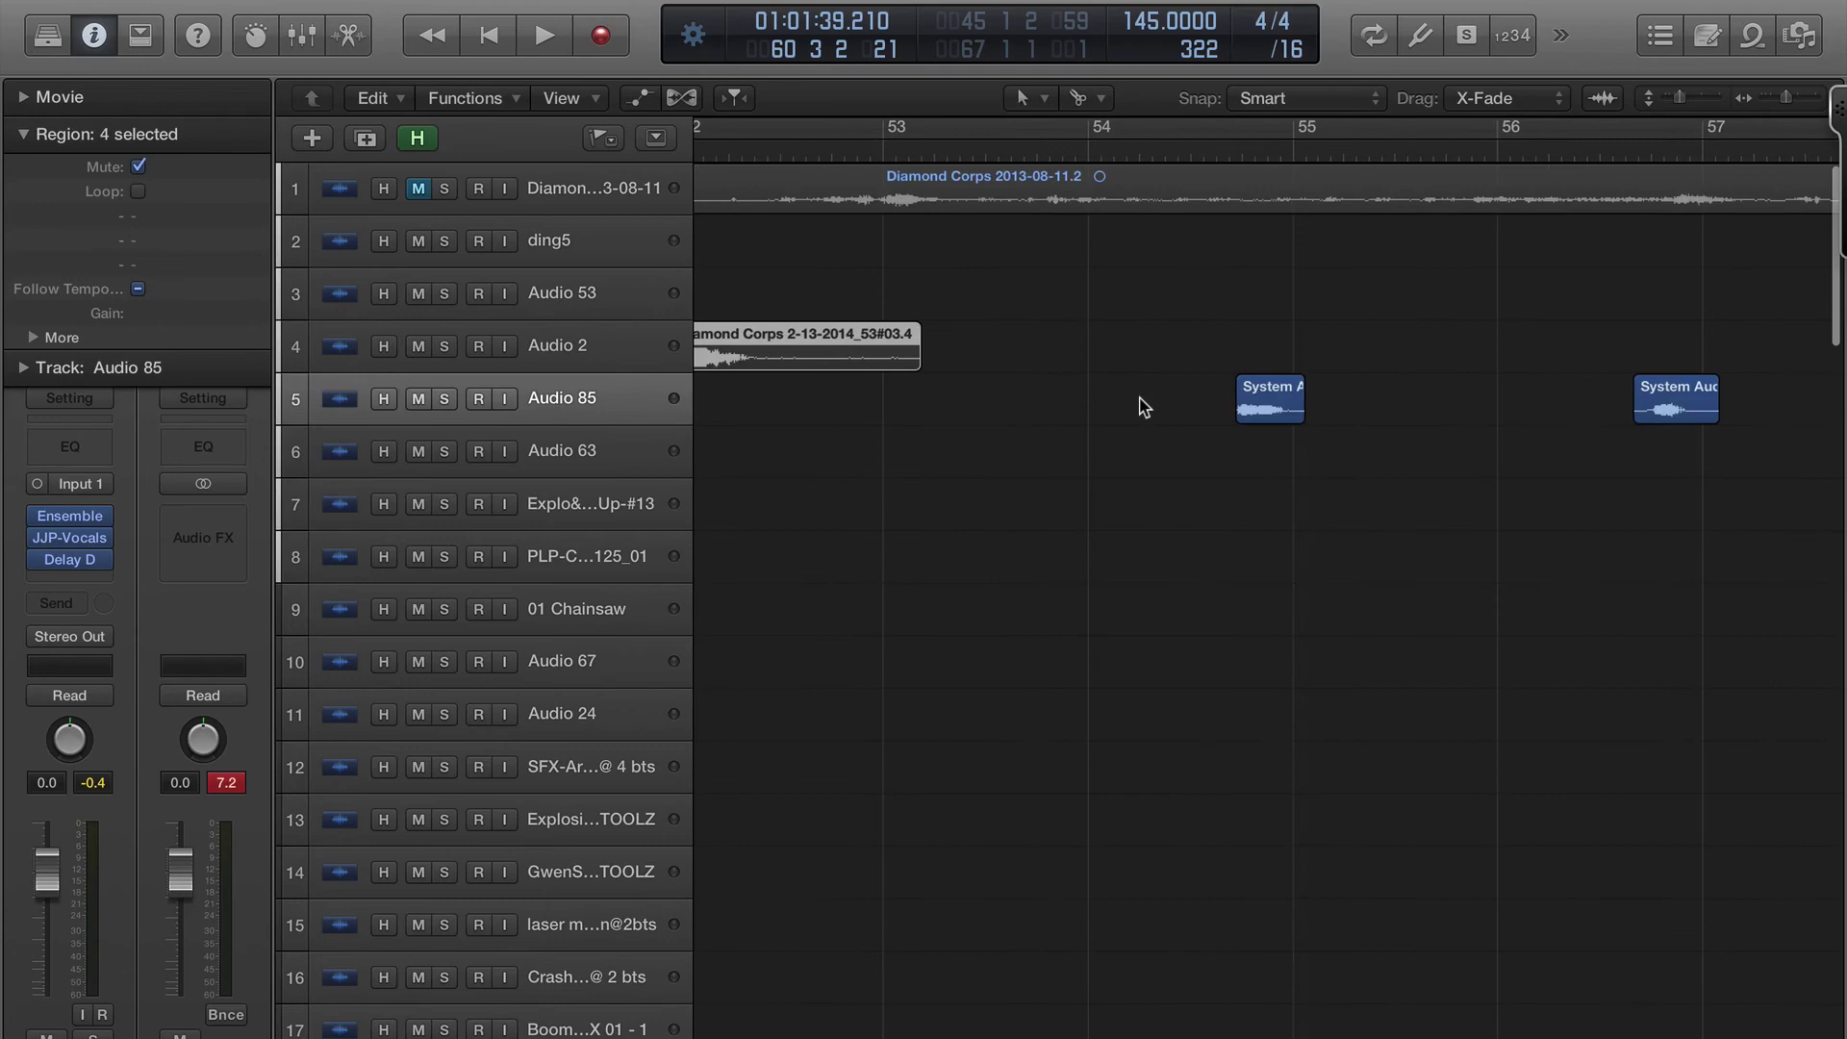
{"action": "left_click", "coordinate": [996, 152]}
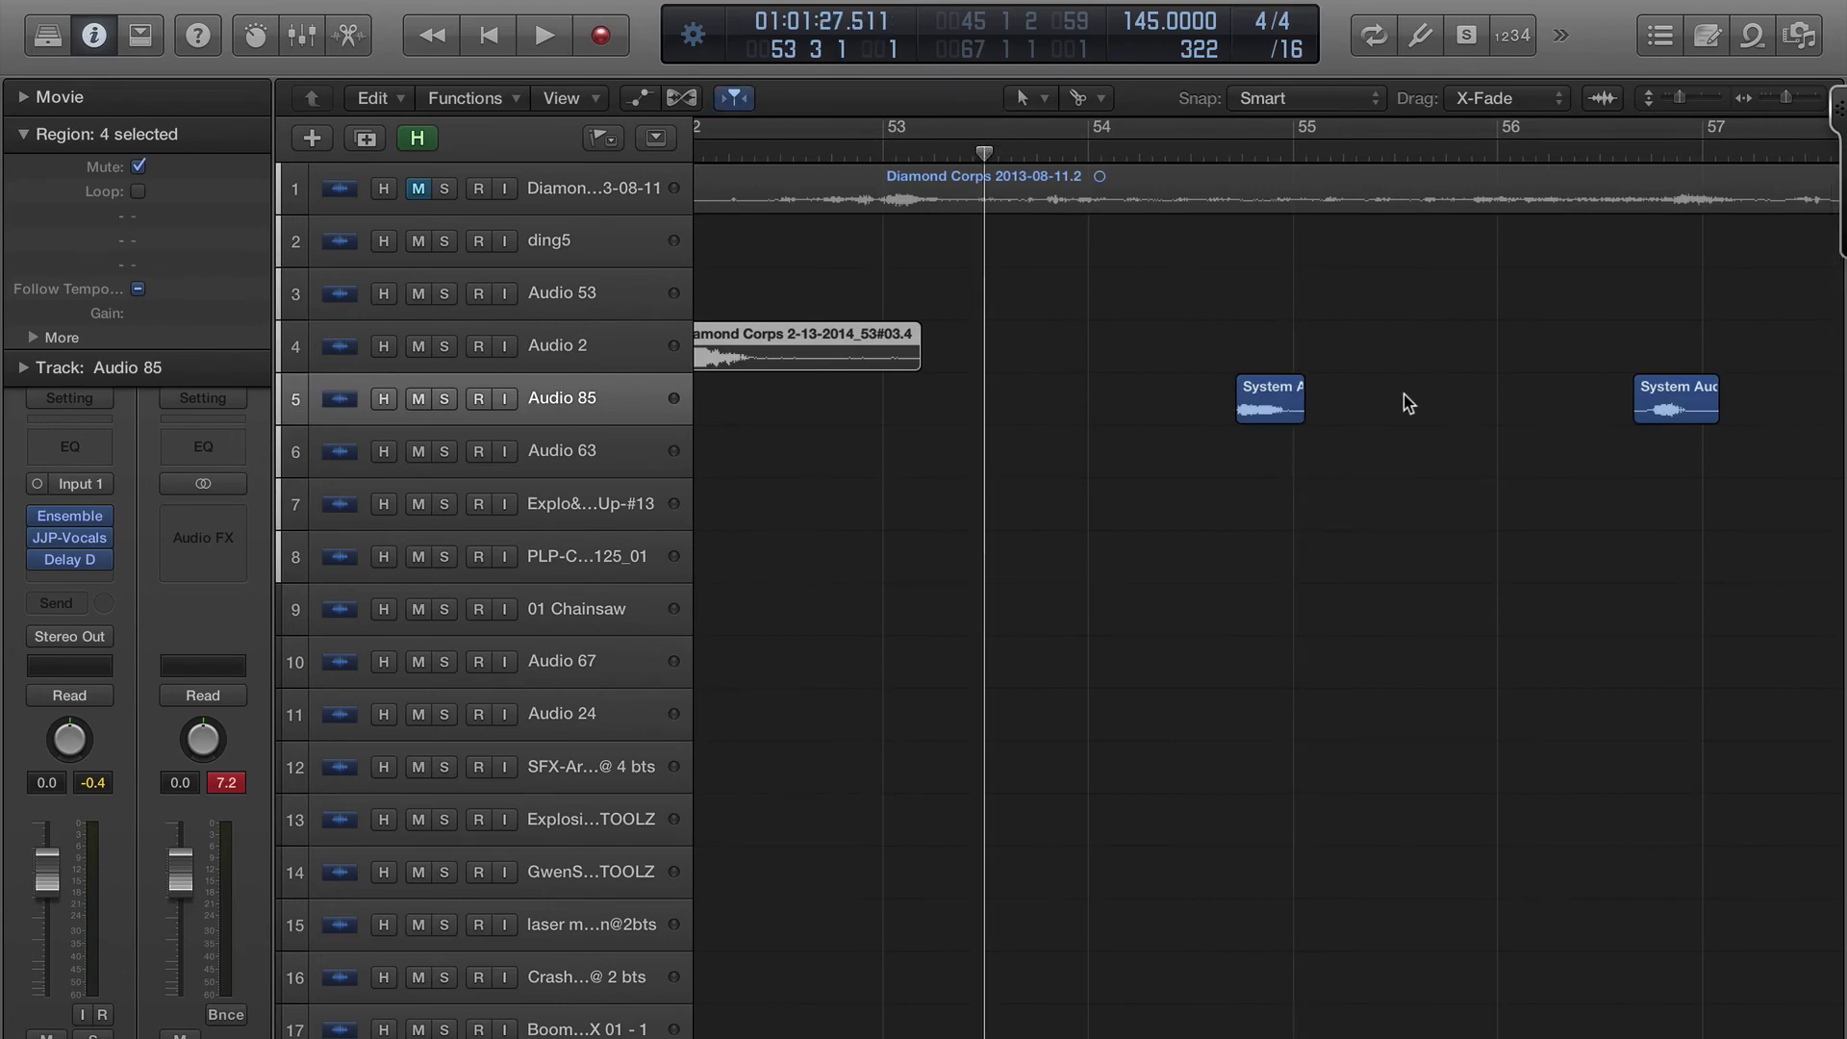
{"action": "key", "text": "space"}
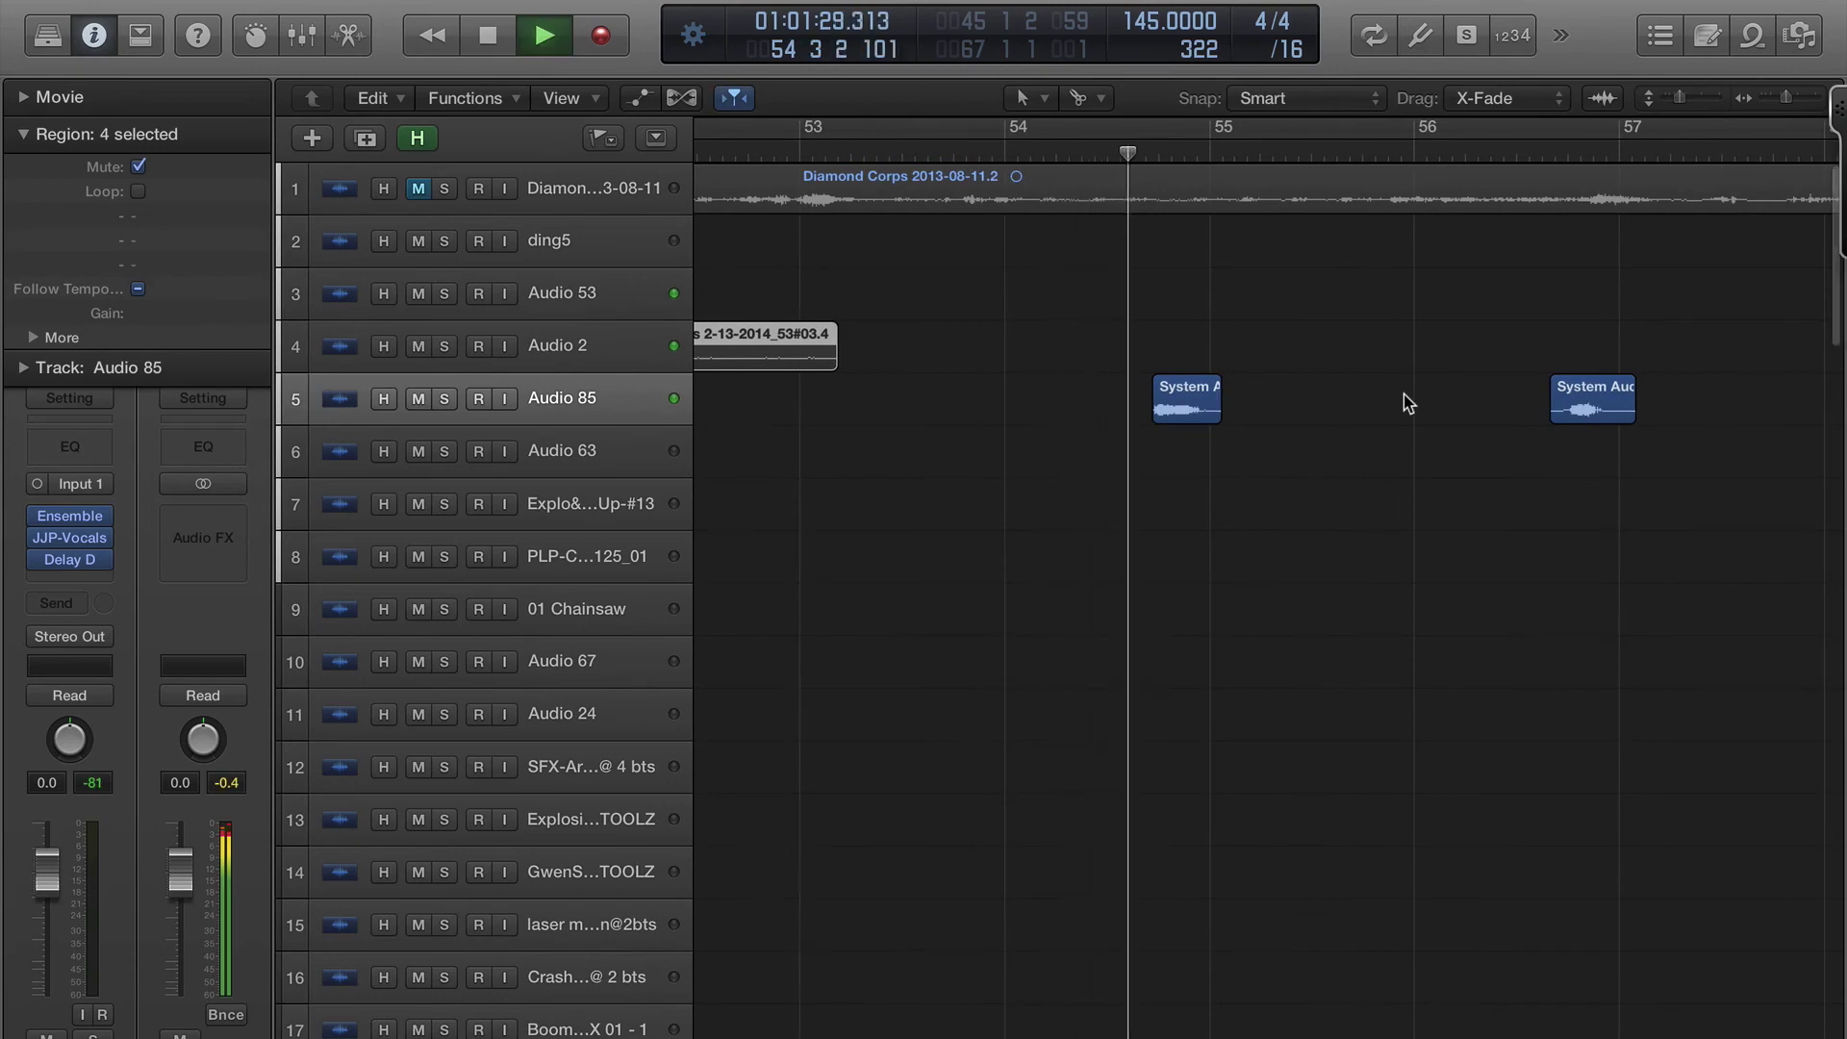
{"action": "scroll", "coordinate": [1404, 402], "scroll_direction": "right", "scroll_amount": 3}
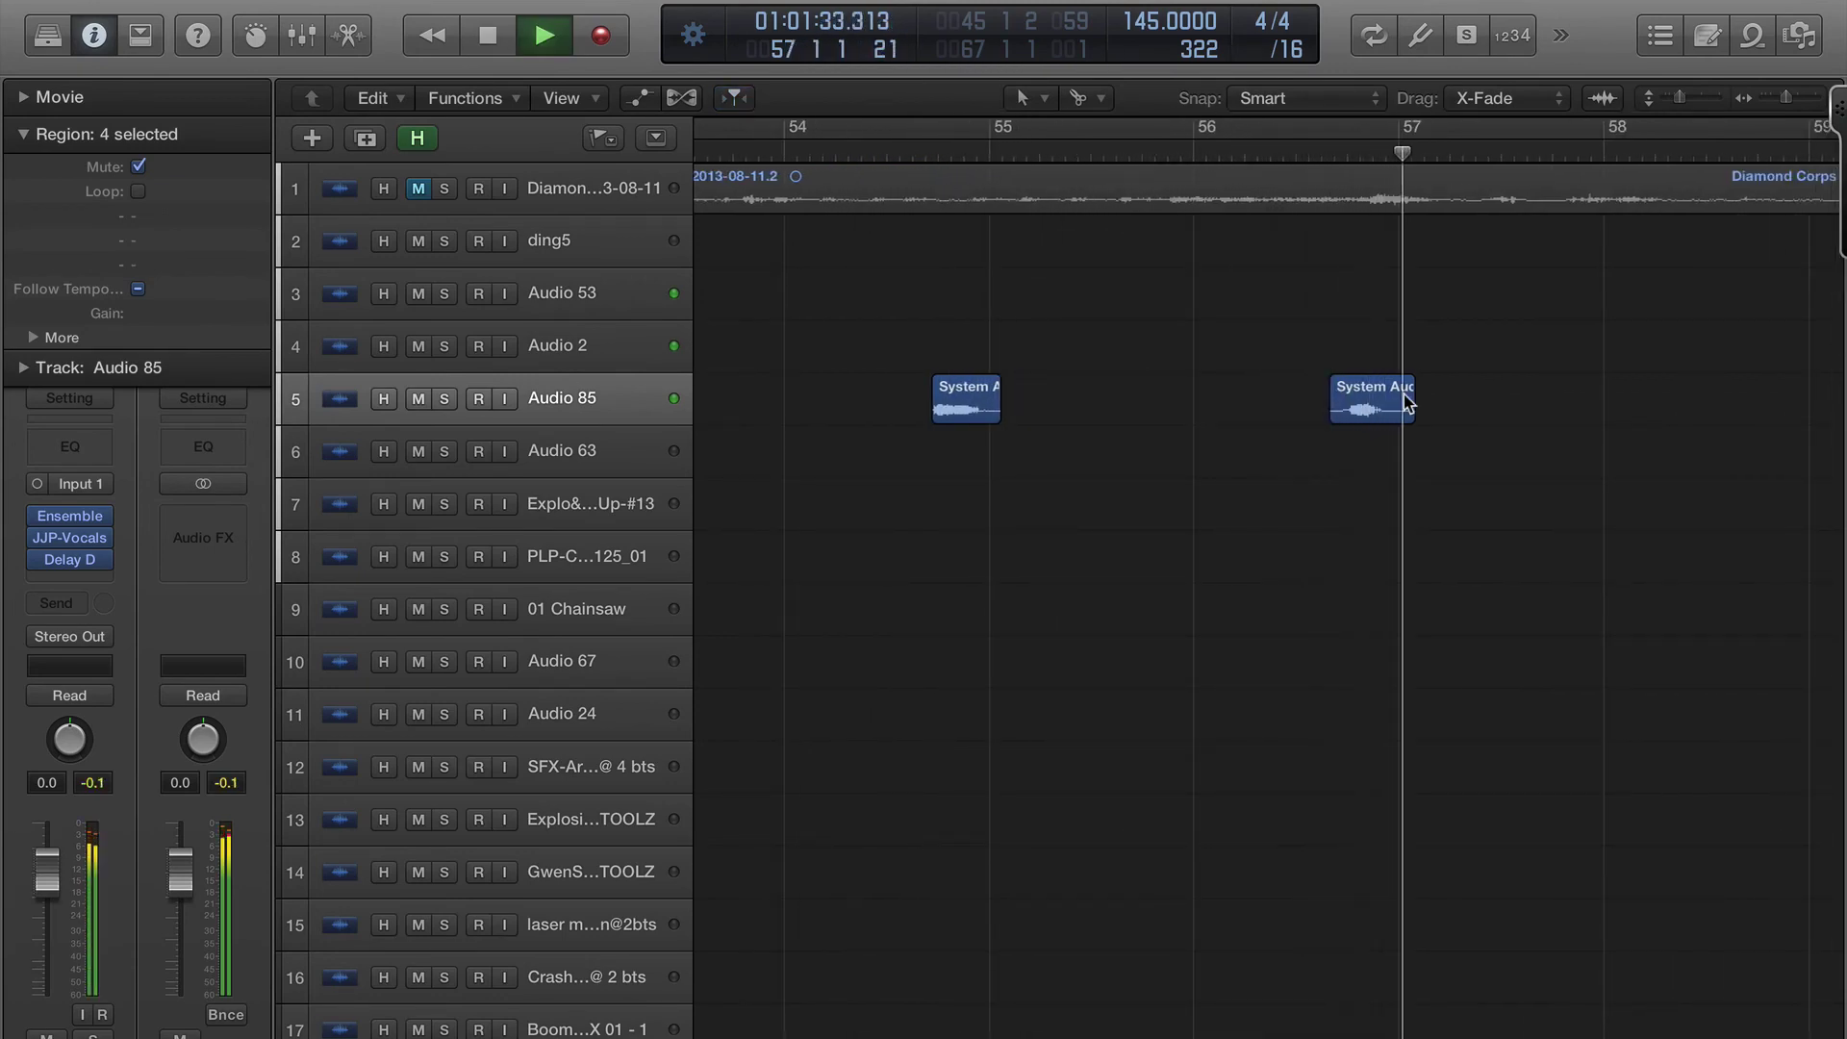
{"action": "key", "text": "space"}
{"action": "left_click", "coordinate": [444, 398]}
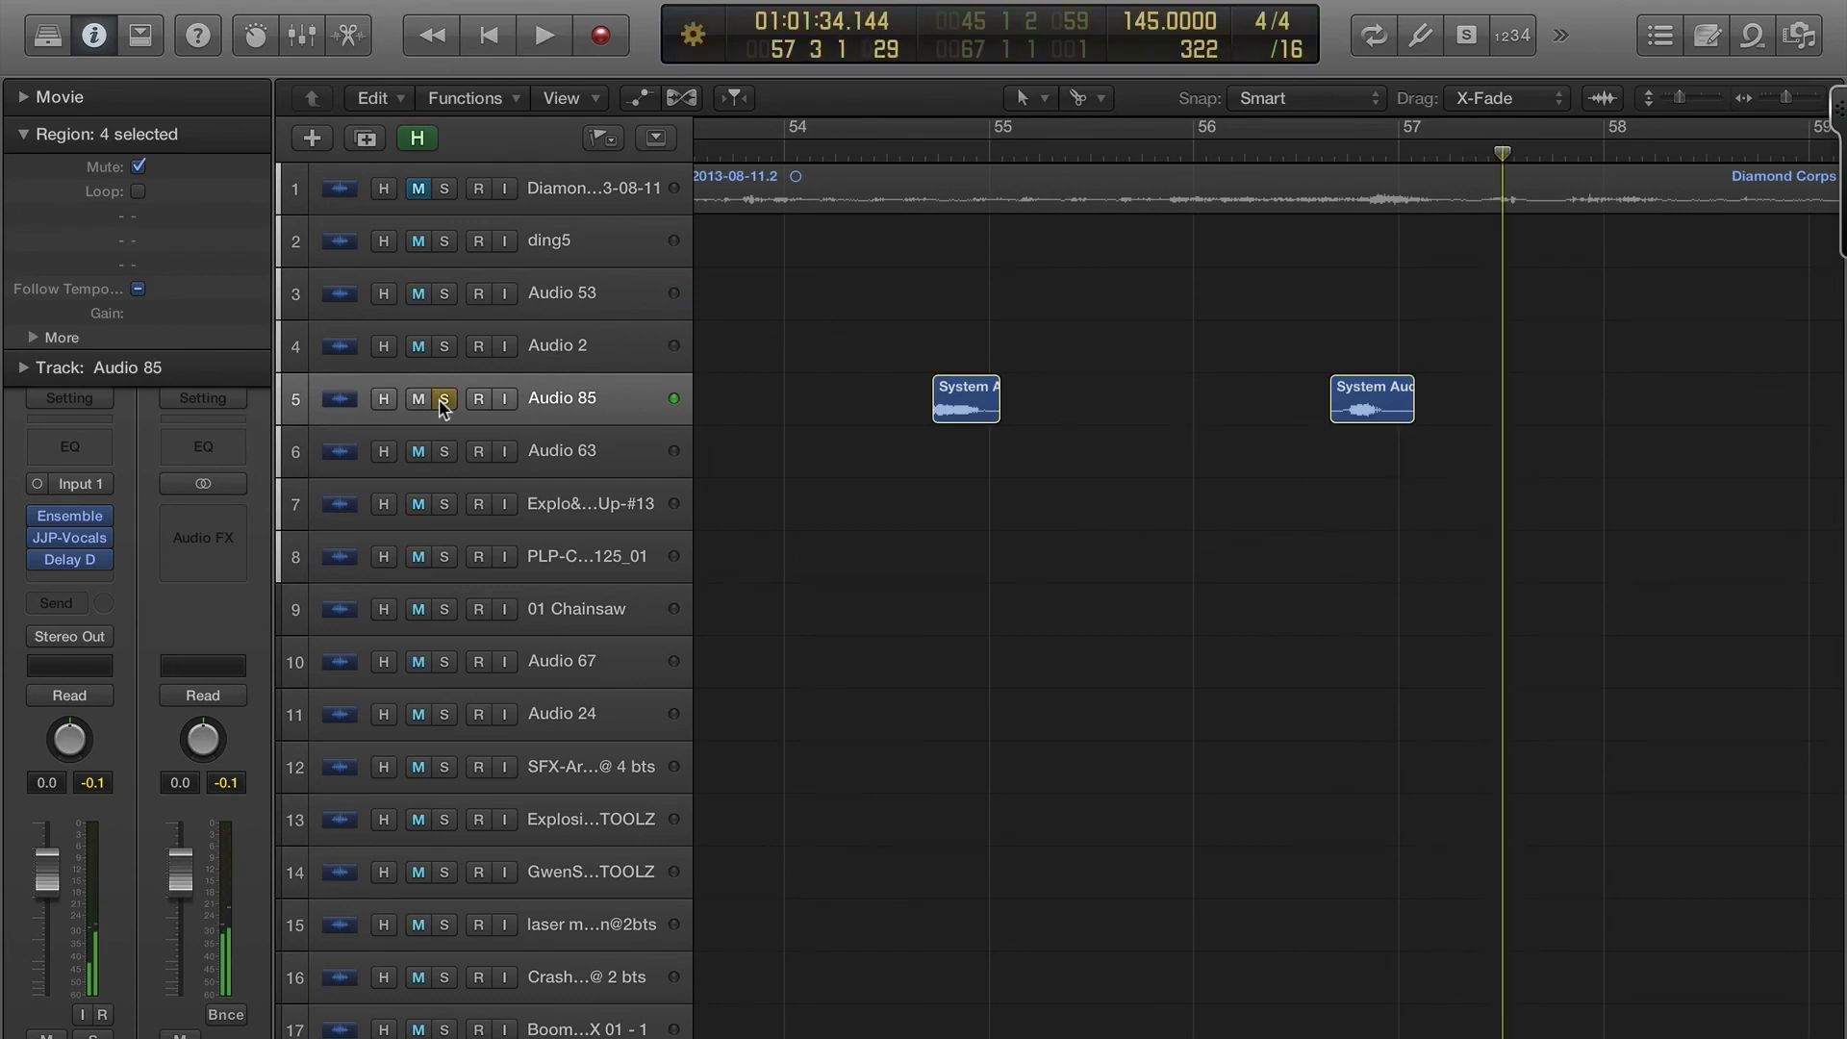
{"action": "left_click", "coordinate": [880, 160]}
{"action": "key", "text": "space"}
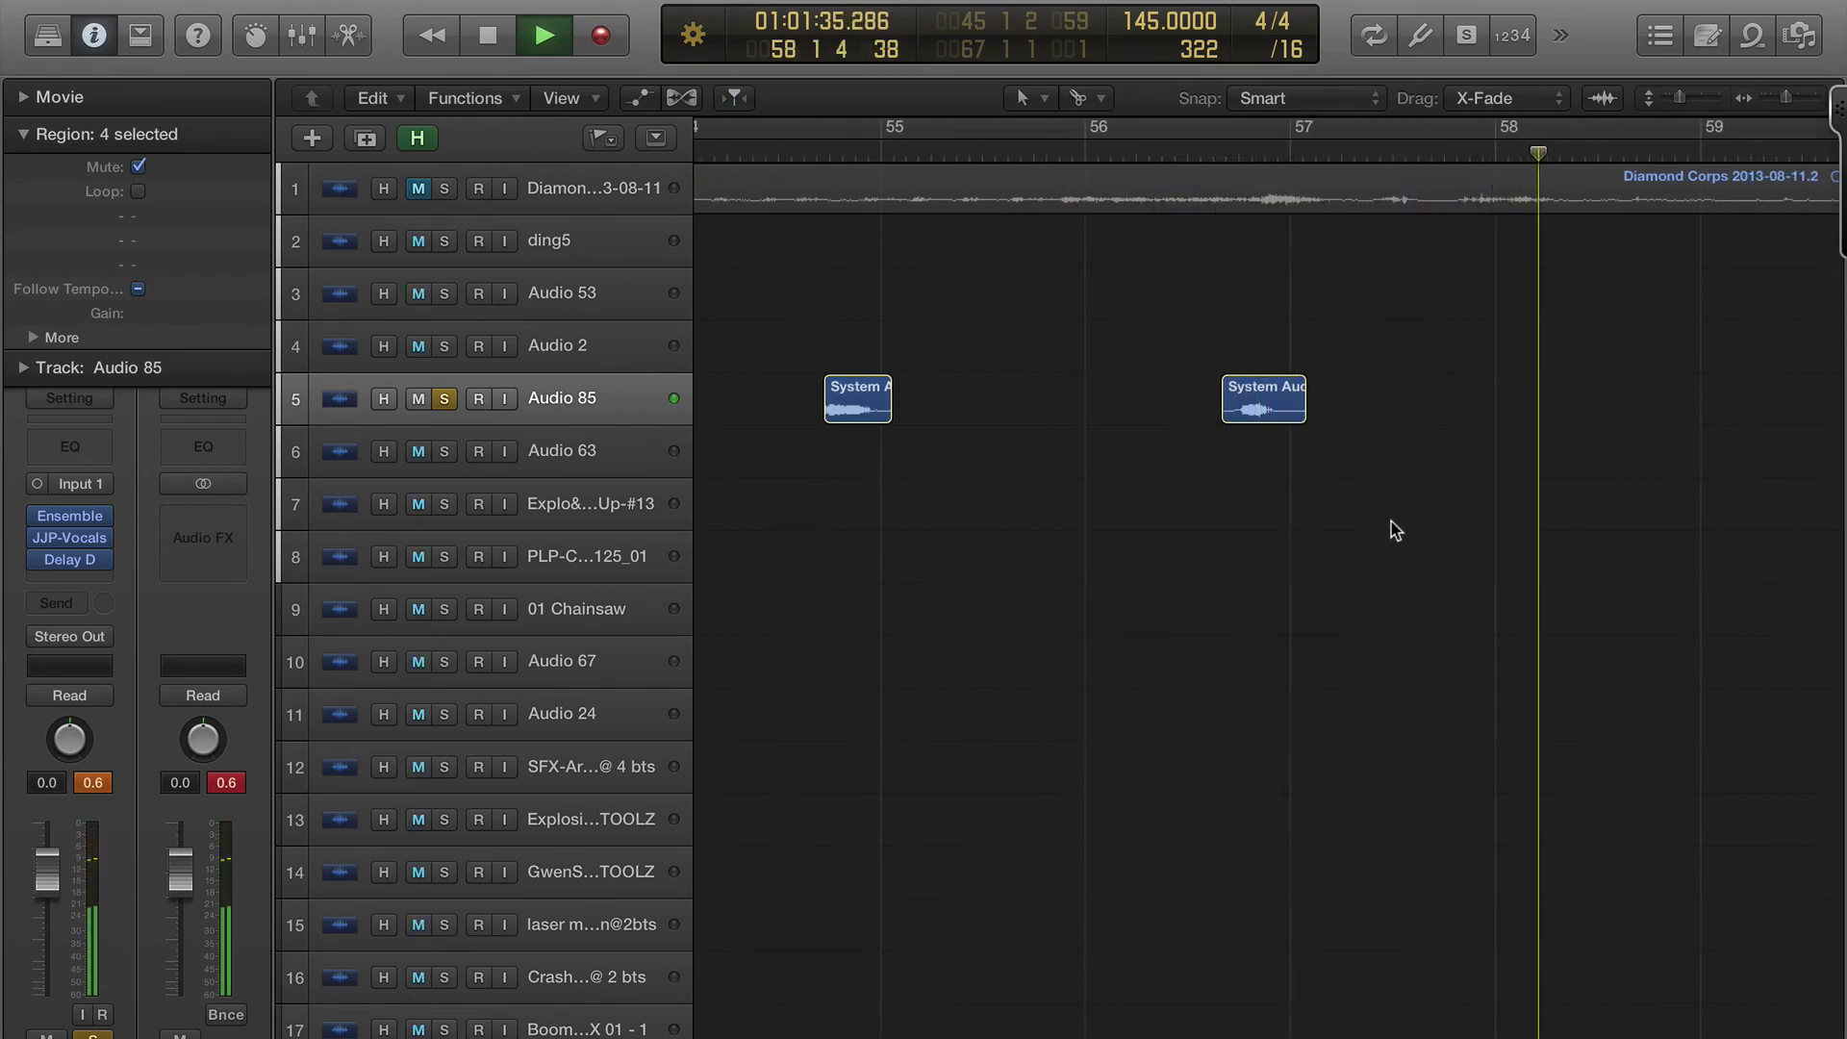
{"action": "key", "text": "space"}
{"action": "scroll", "coordinate": [1014, 483], "scroll_direction": "left", "scroll_amount": 5}
{"action": "key", "text": "super+Left"}
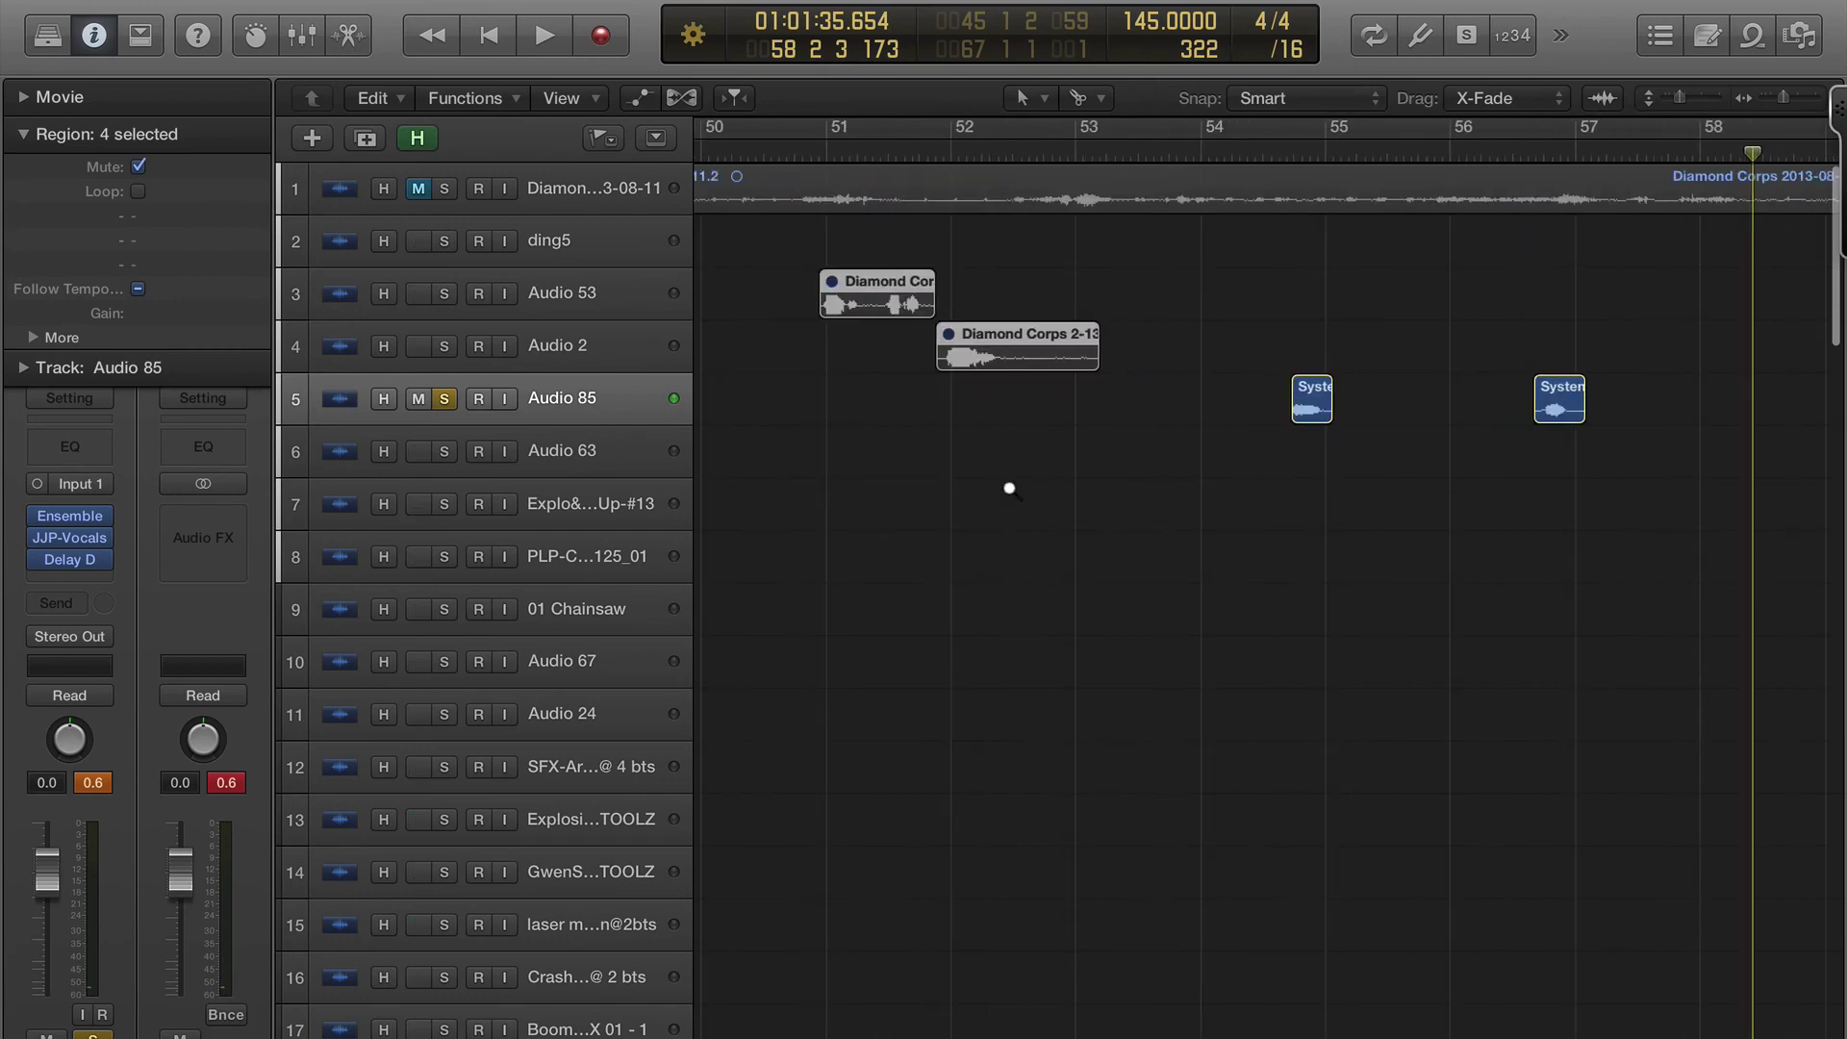
{"action": "left_click", "coordinate": [445, 398]}
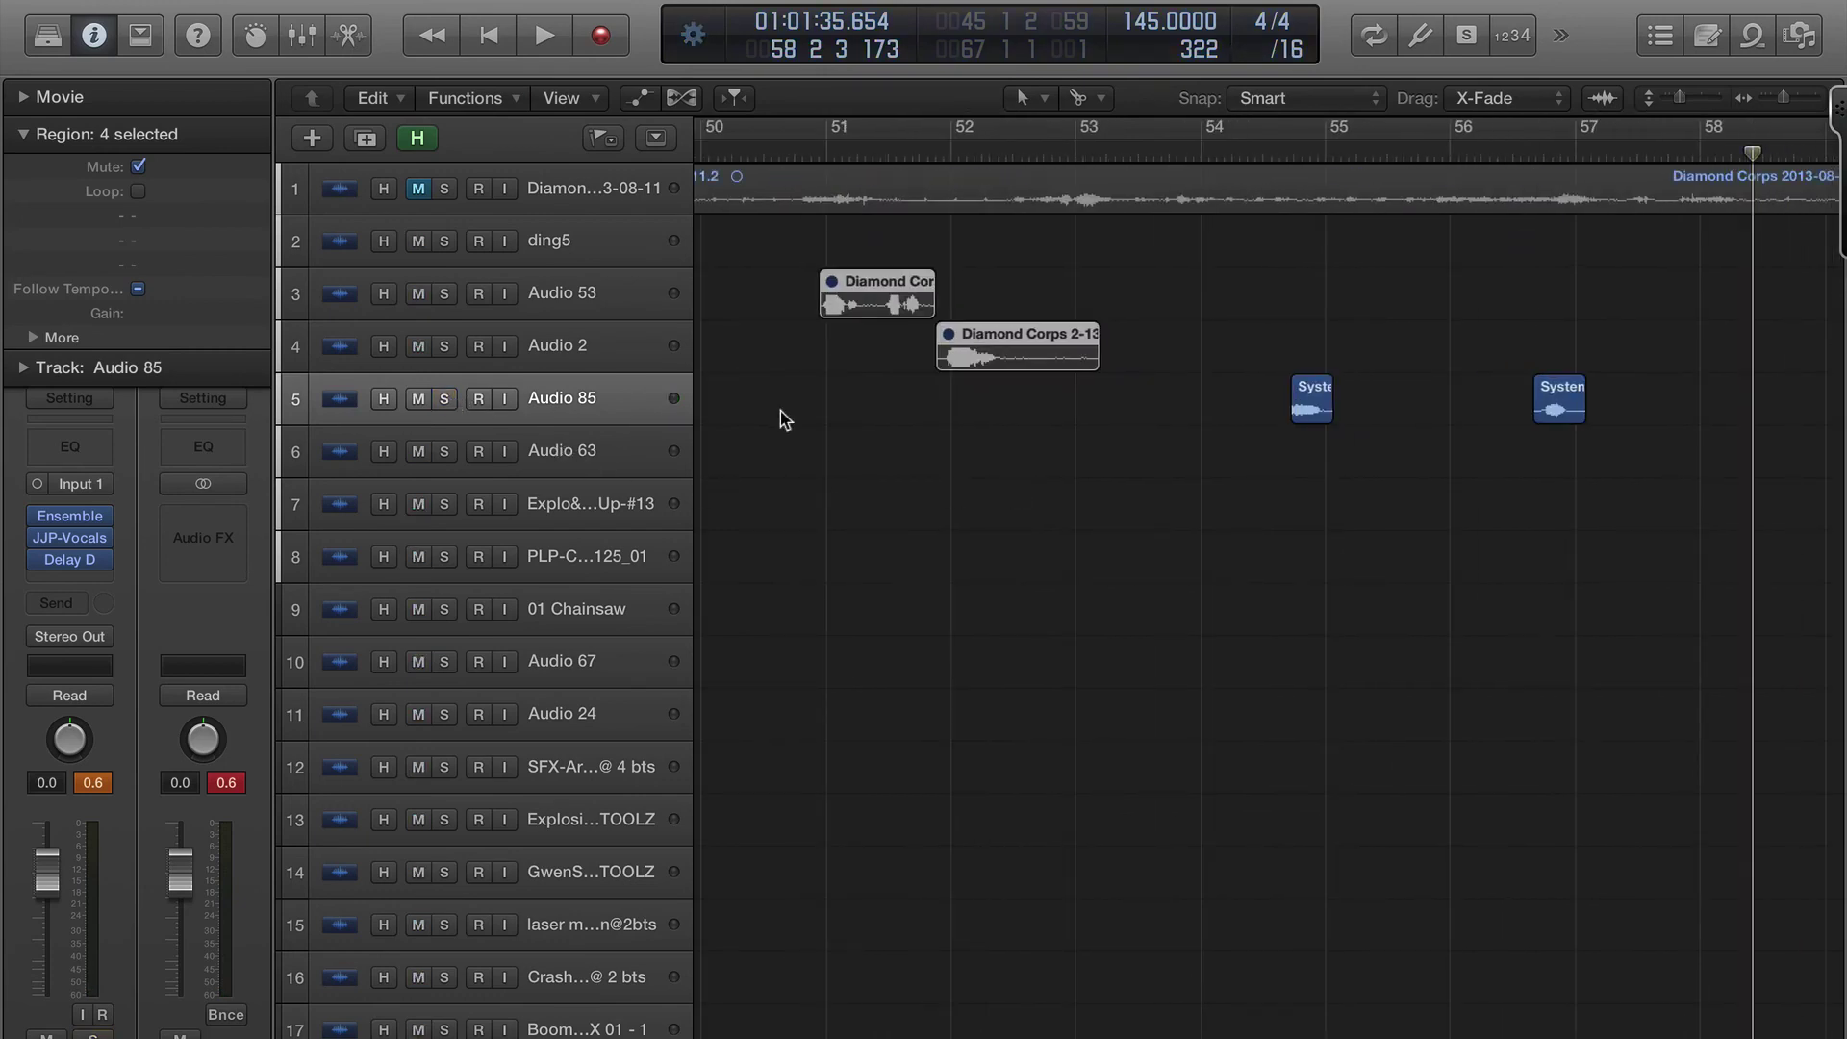
{"action": "key", "text": "super+Left"}
{"action": "key", "text": "super+Up"}
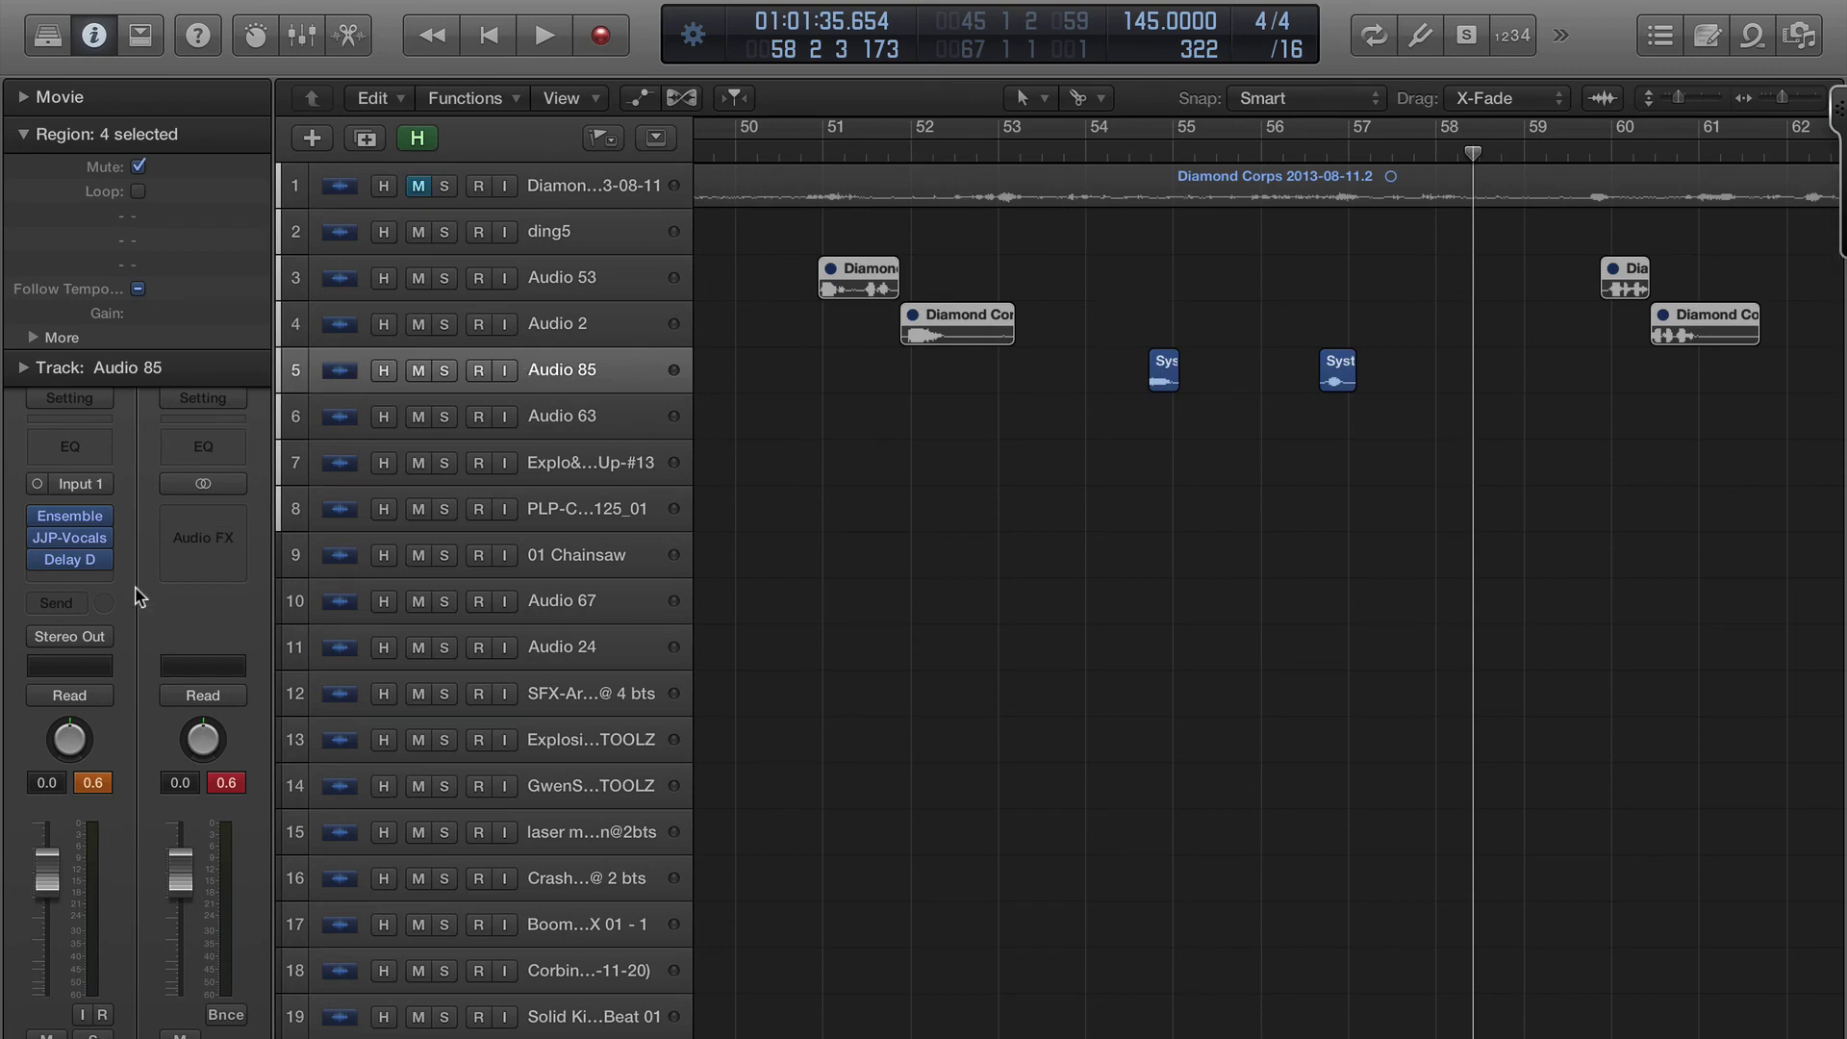
{"action": "mouse_move", "coordinate": [58, 522]}
{"action": "scroll", "coordinate": [1130, 573], "scroll_direction": "down", "scroll_amount": 4}
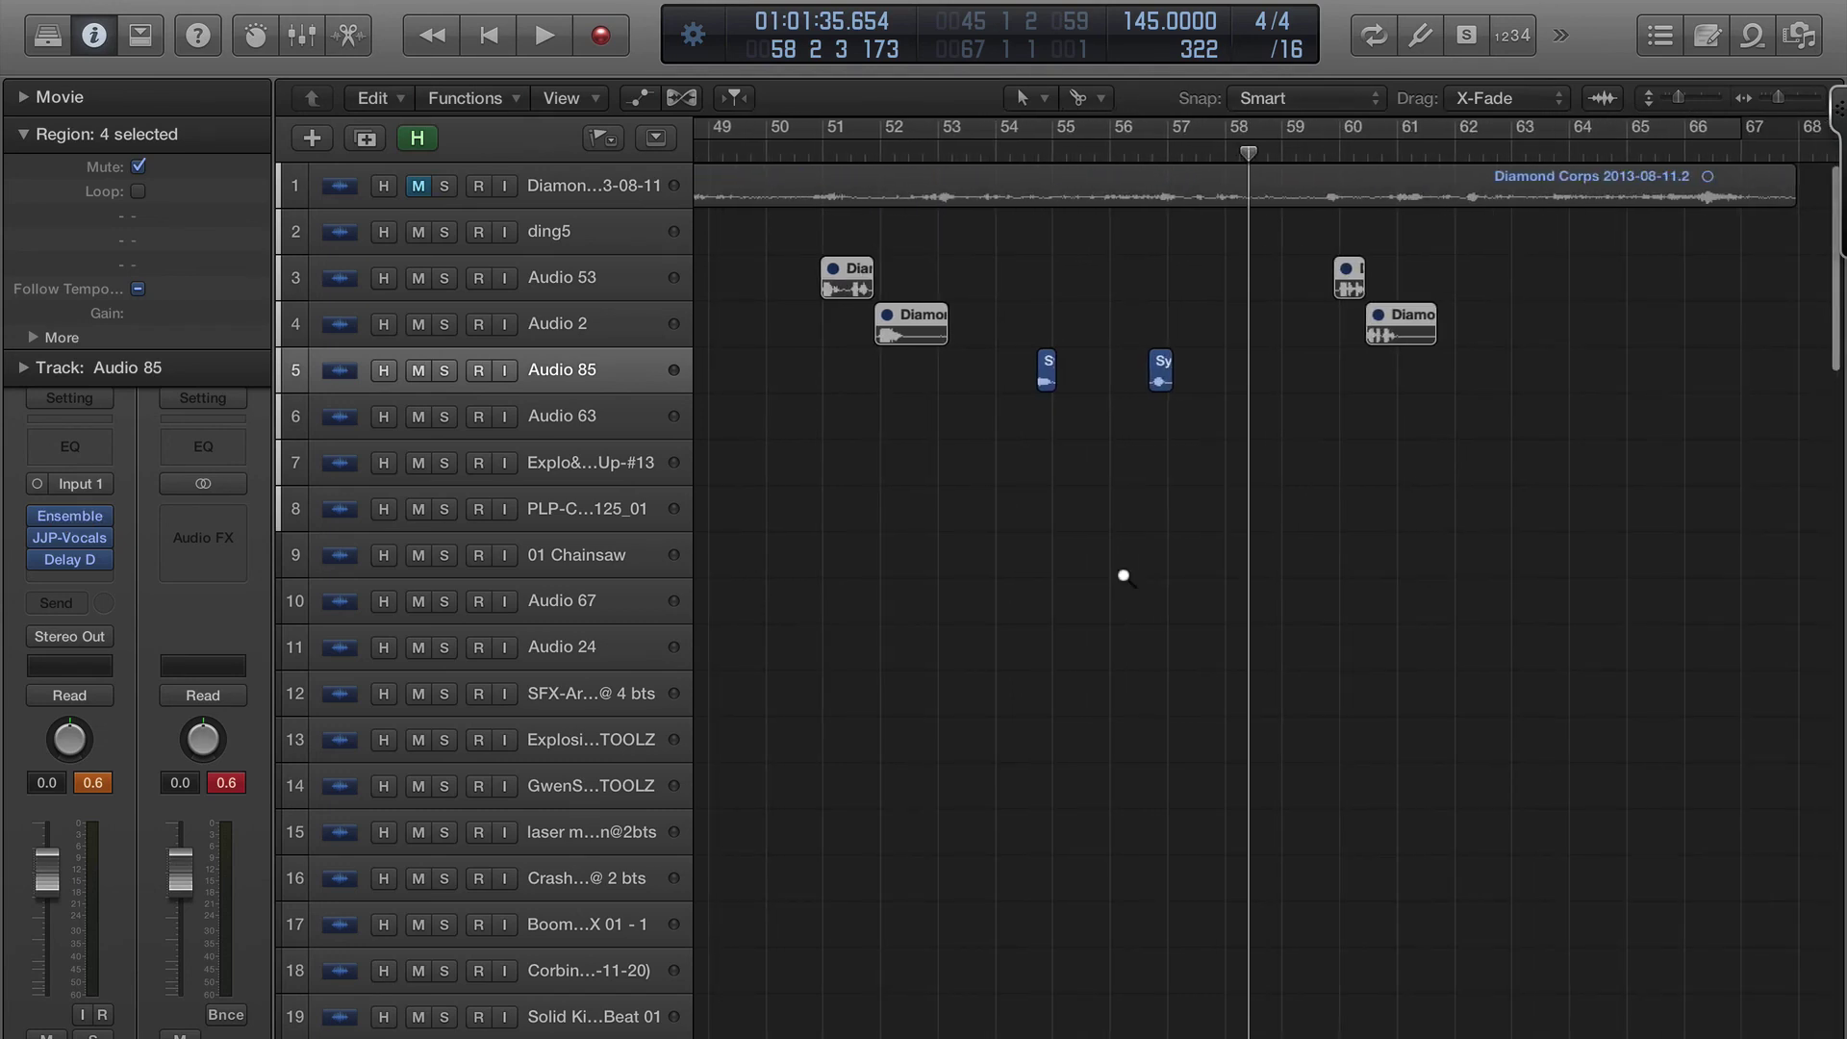
{"action": "scroll", "coordinate": [1124, 575], "scroll_direction": "down", "scroll_amount": 2}
{"action": "scroll", "coordinate": [1124, 576], "scroll_direction": "up", "scroll_amount": 3}
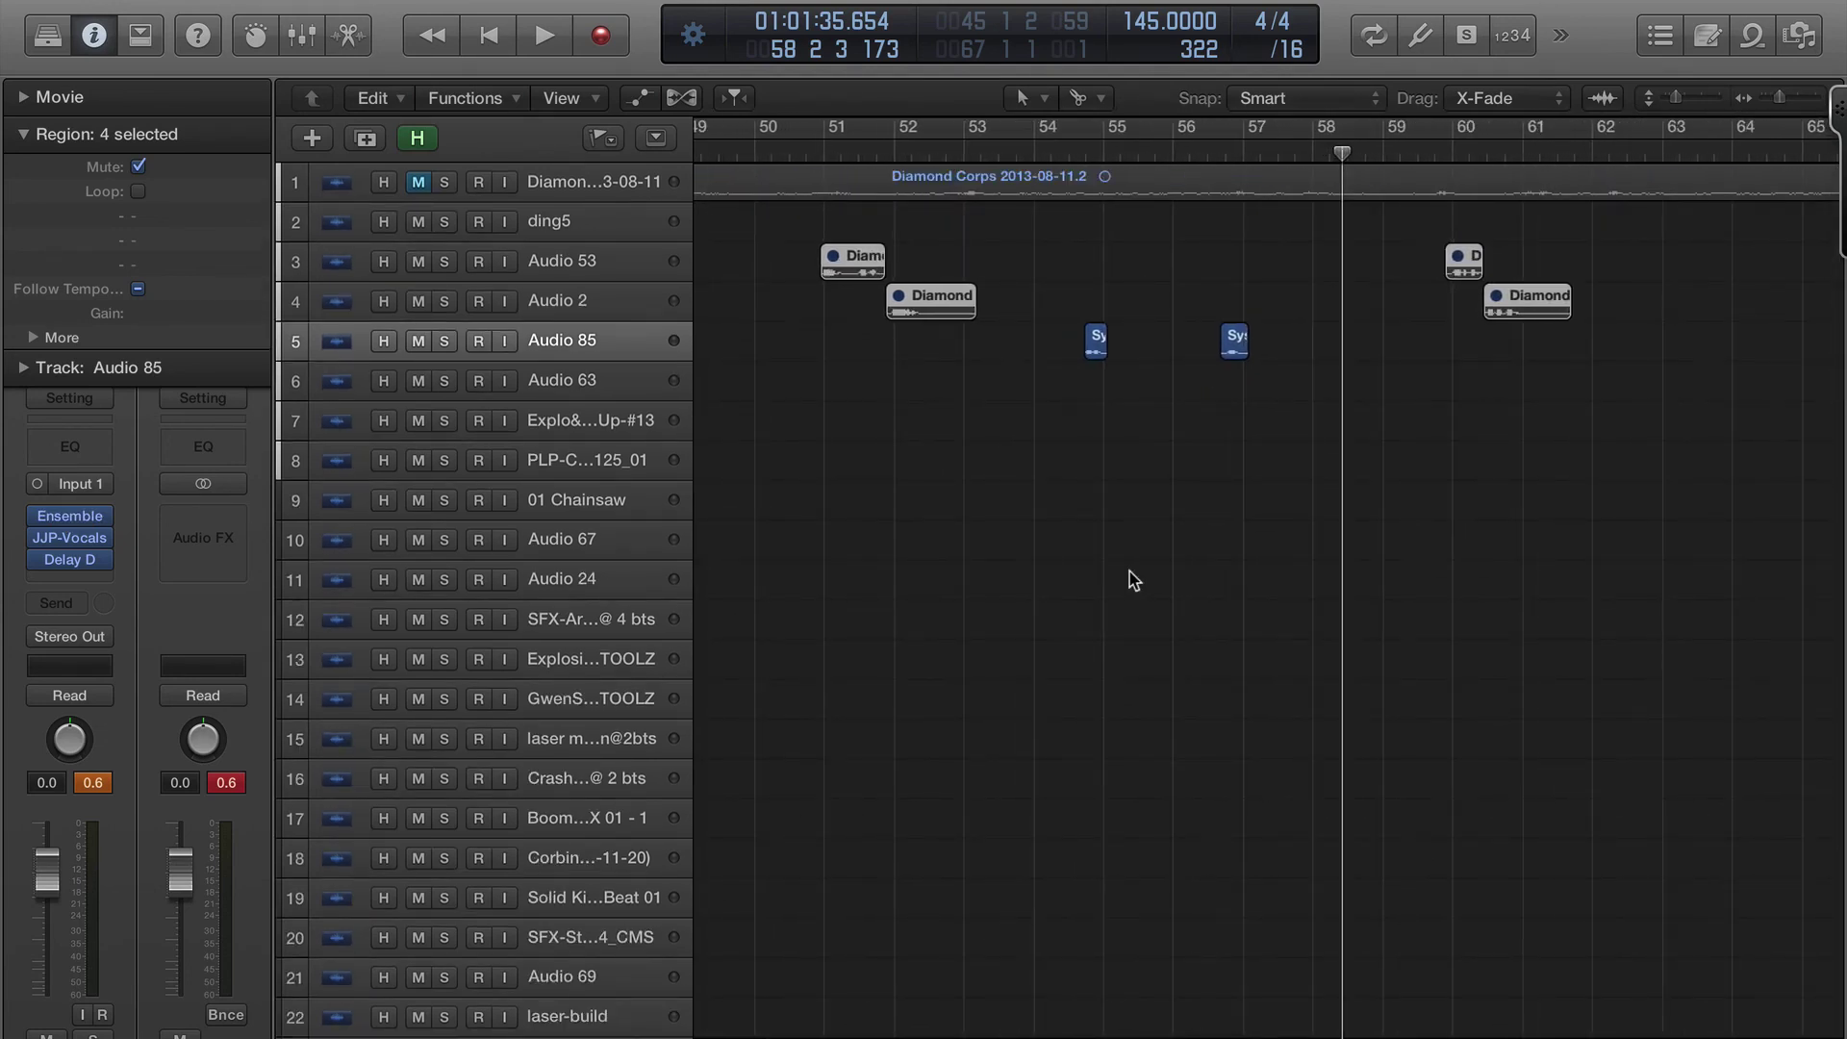